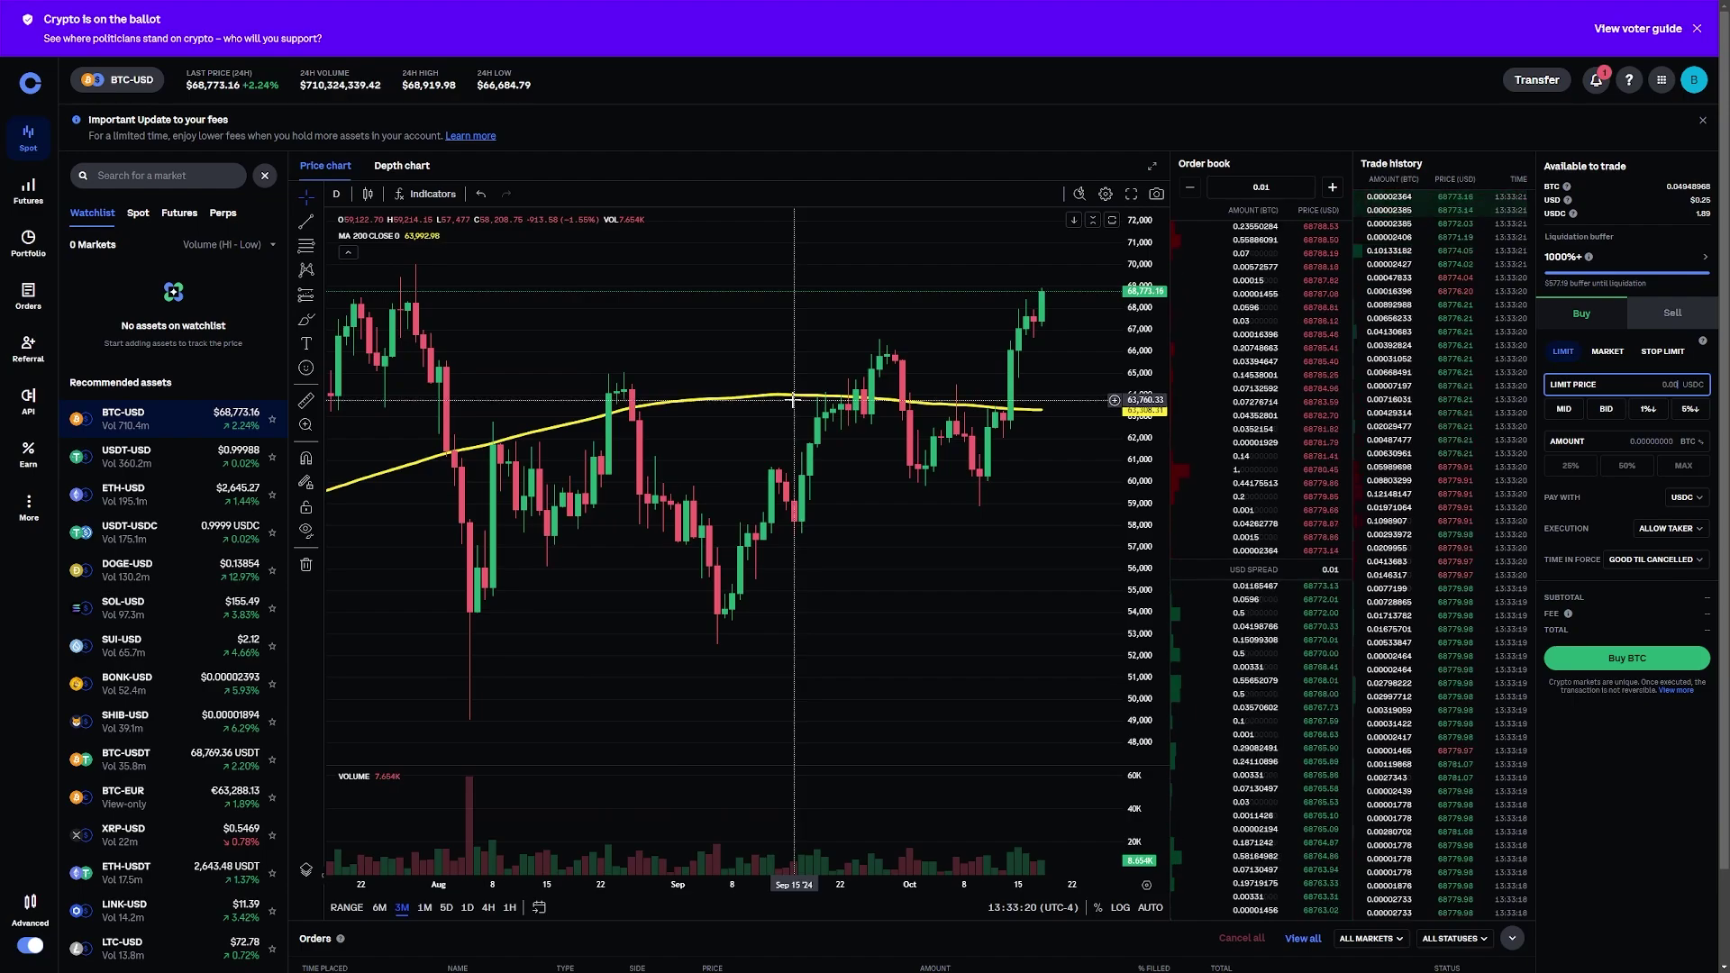
# - Pan the BTC-USD chart, then switch to the ETH-USD spot market via an 'eth' search
pyautogui.moveTo(734, 342); pyautogui.dragTo(809, 354)
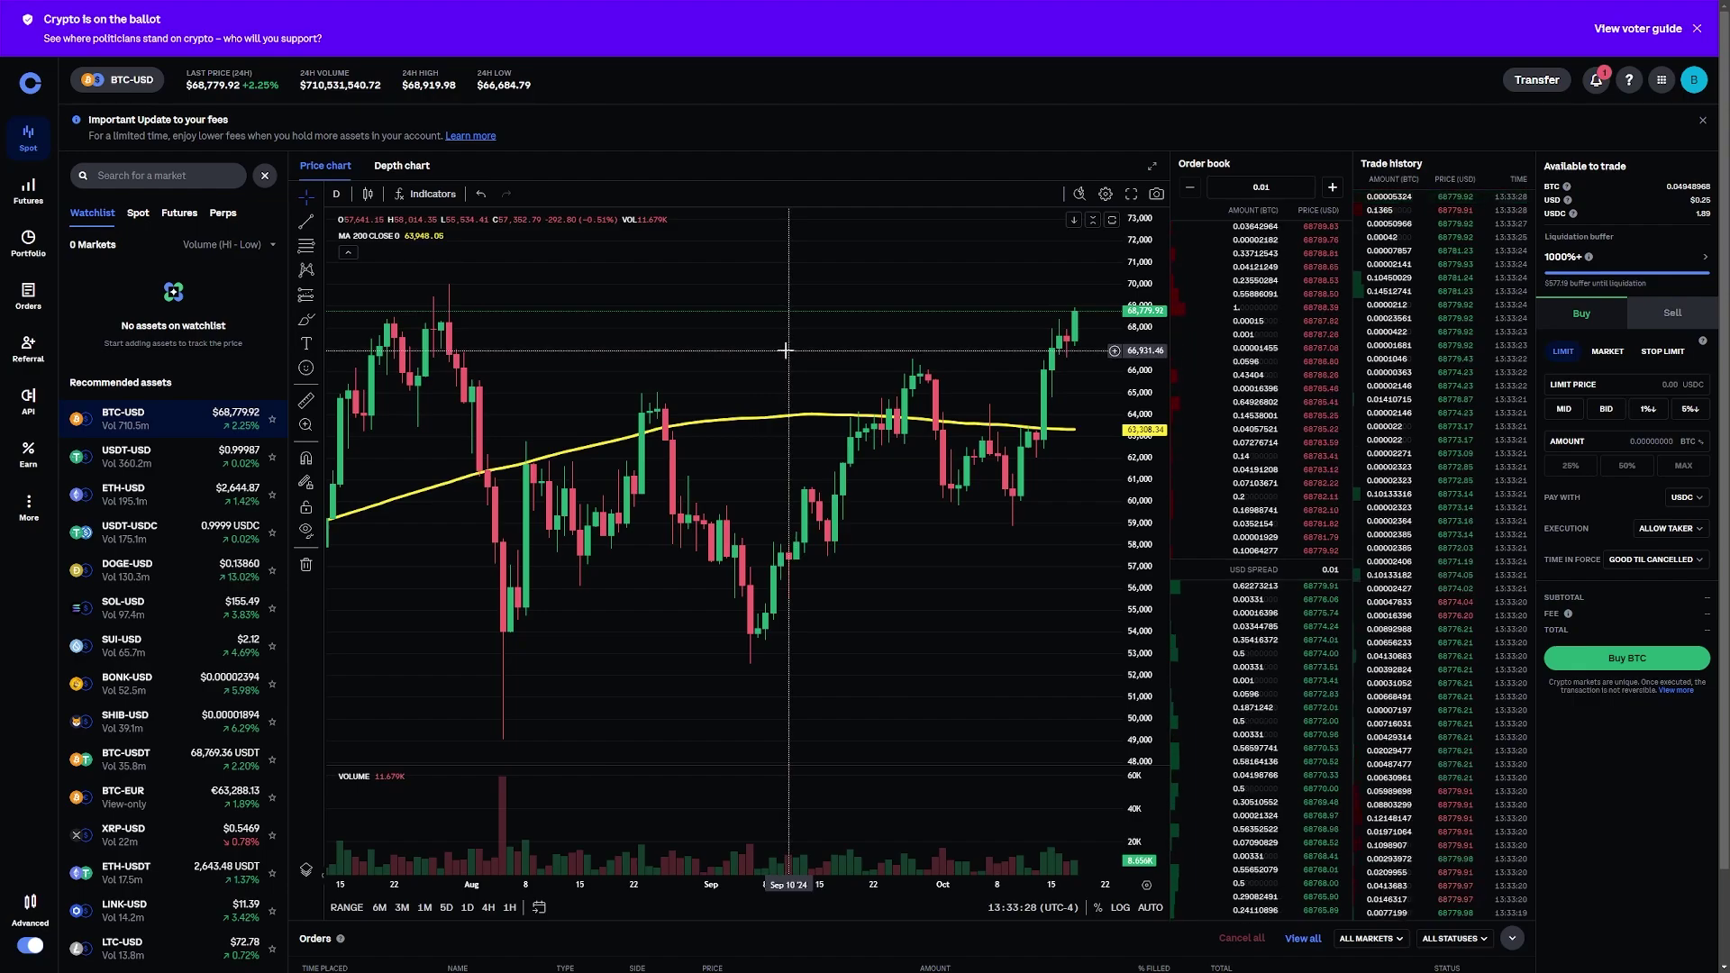
pyautogui.moveTo(947, 309); pyautogui.dragTo(926, 328)
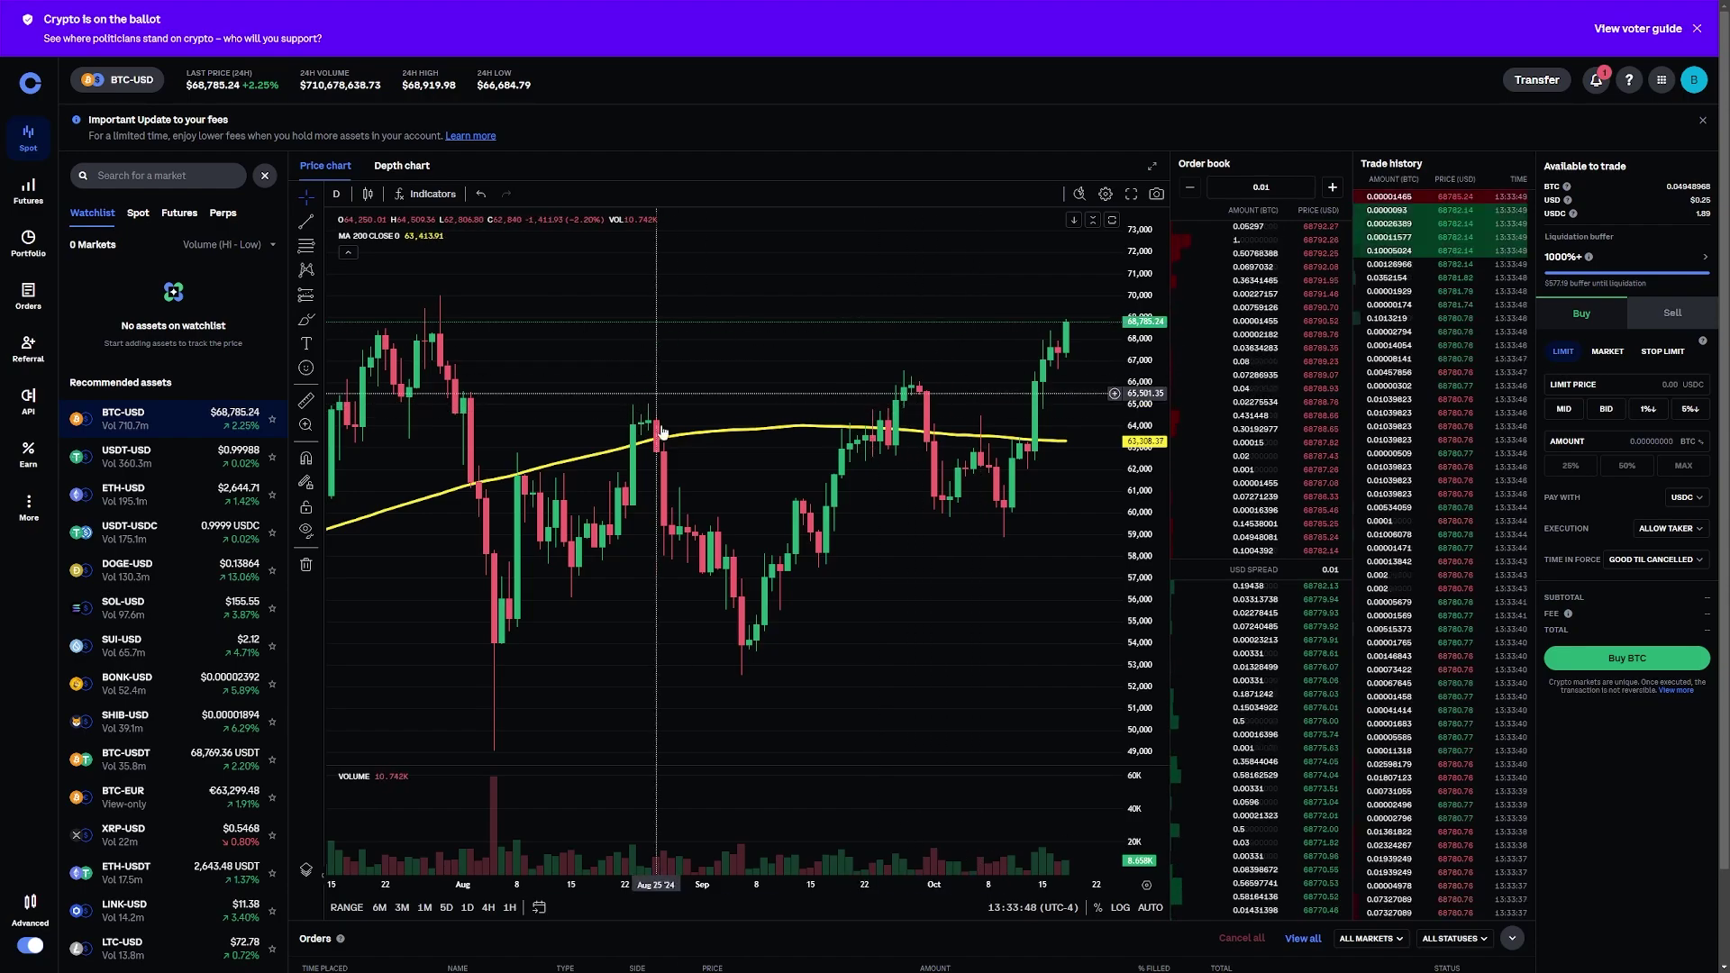
pyautogui.moveTo(994, 348); pyautogui.dragTo(1005, 365)
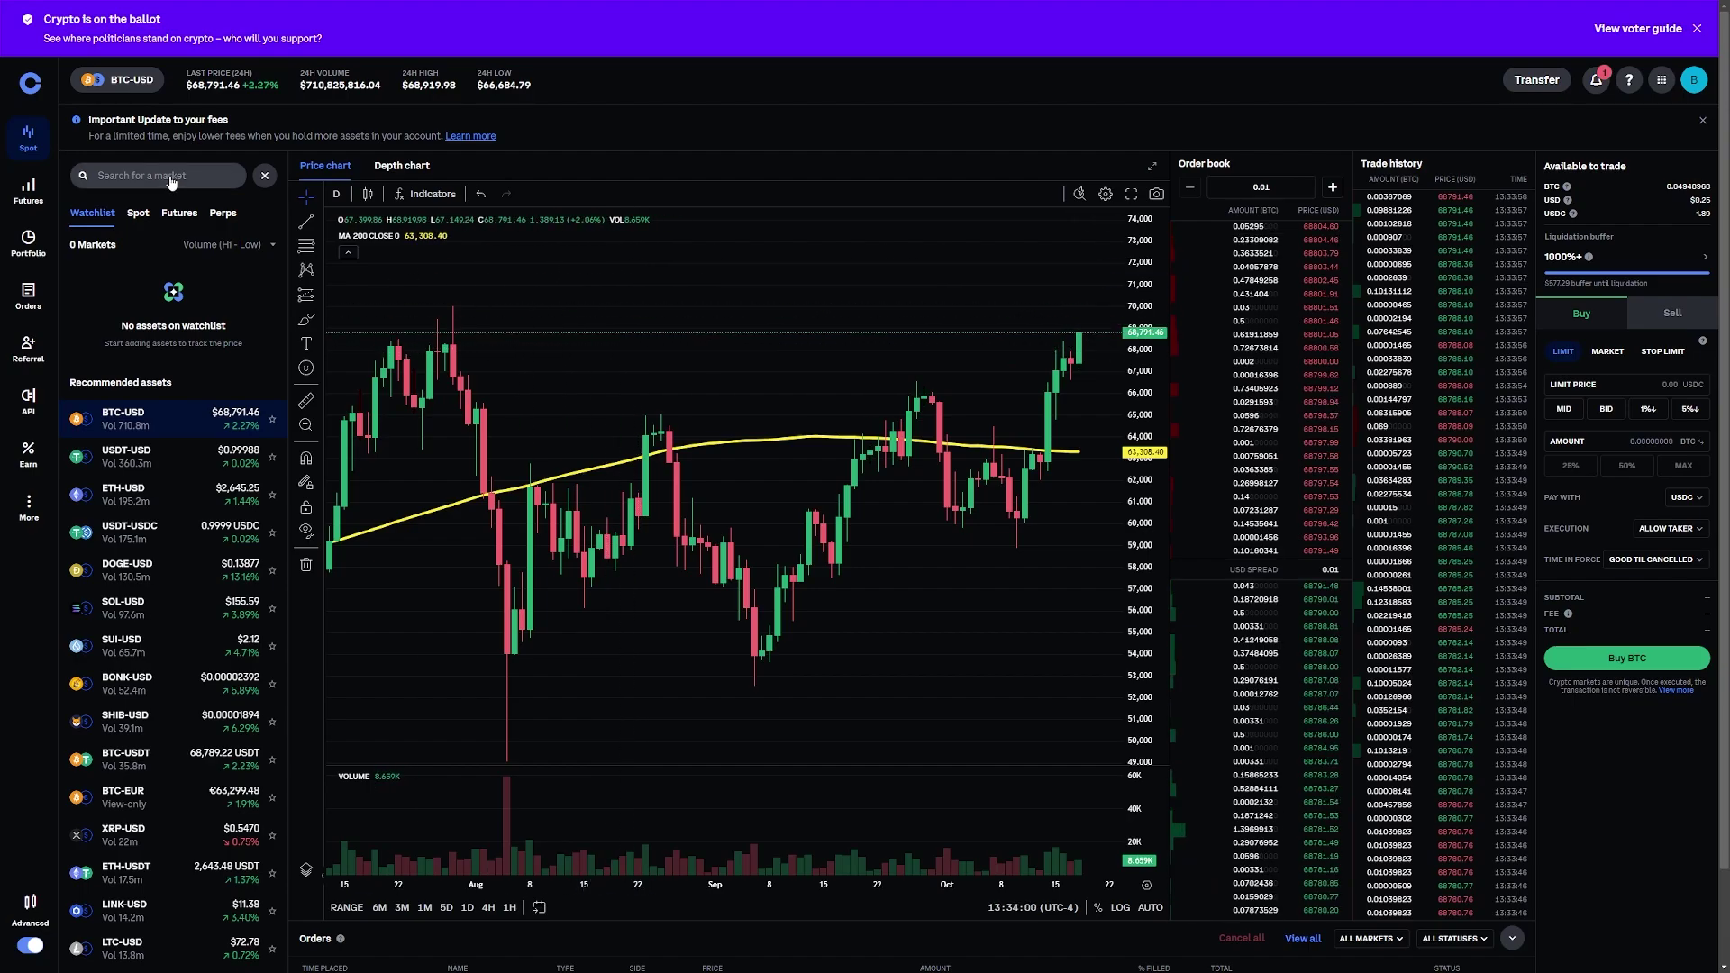
pyautogui.click(159, 181)
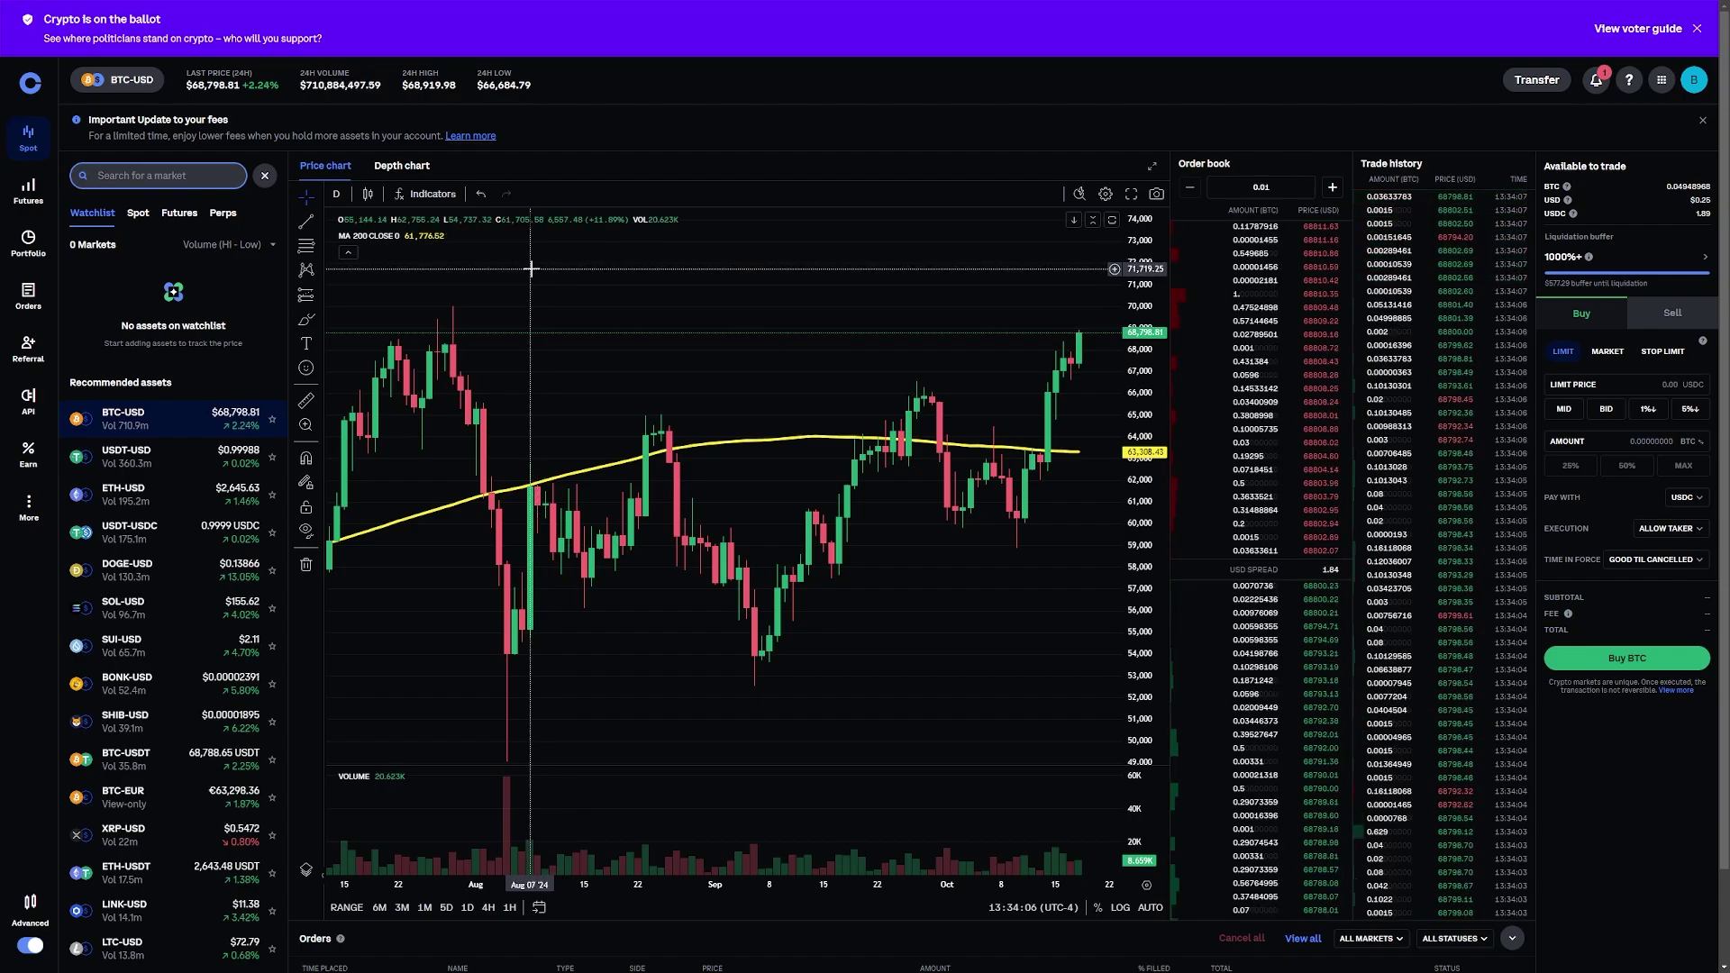
pyautogui.write('eth')
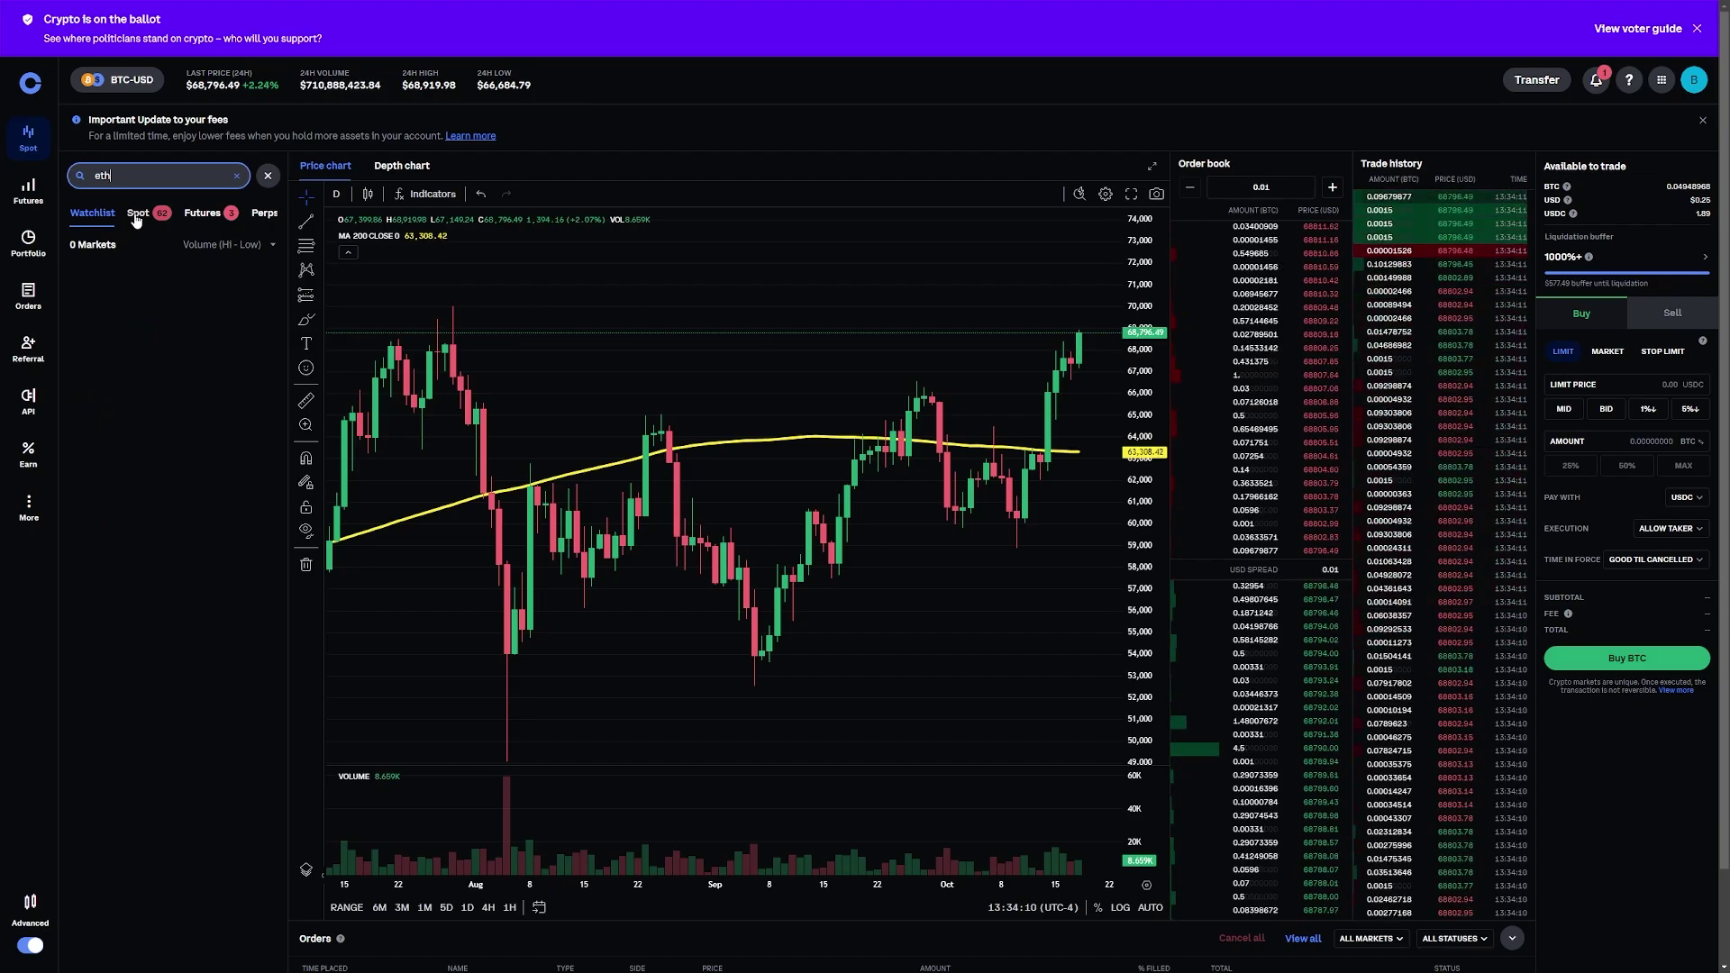
pyautogui.click(136, 216)
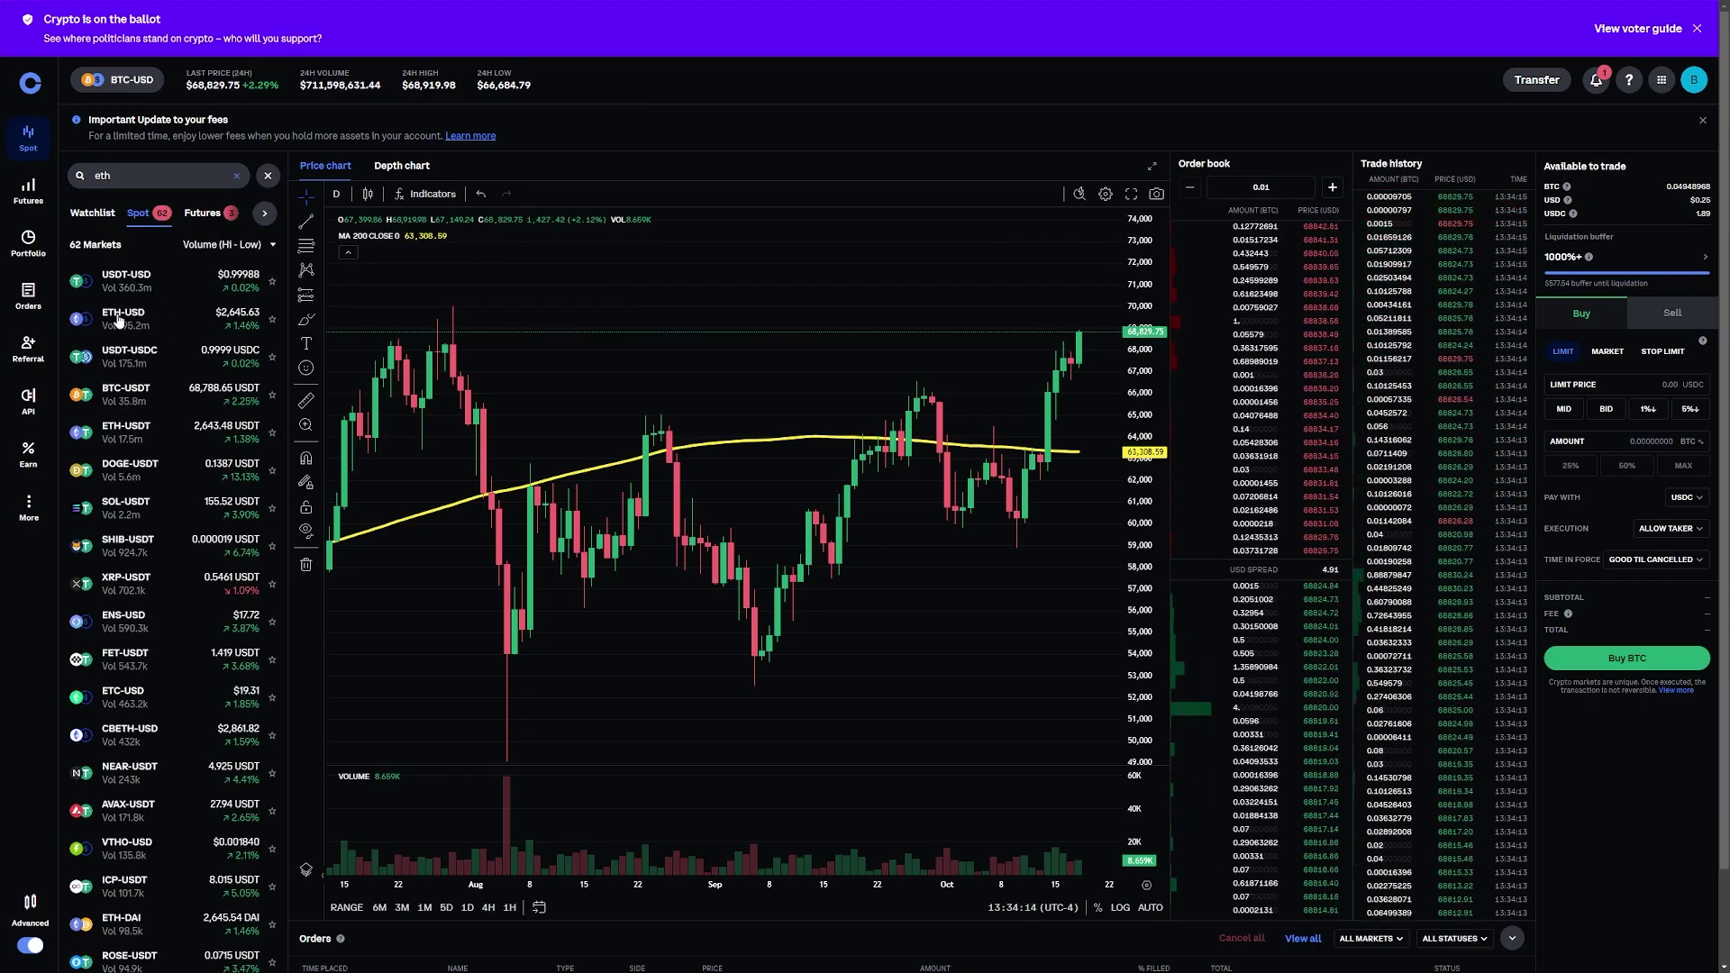
pyautogui.click(120, 323)
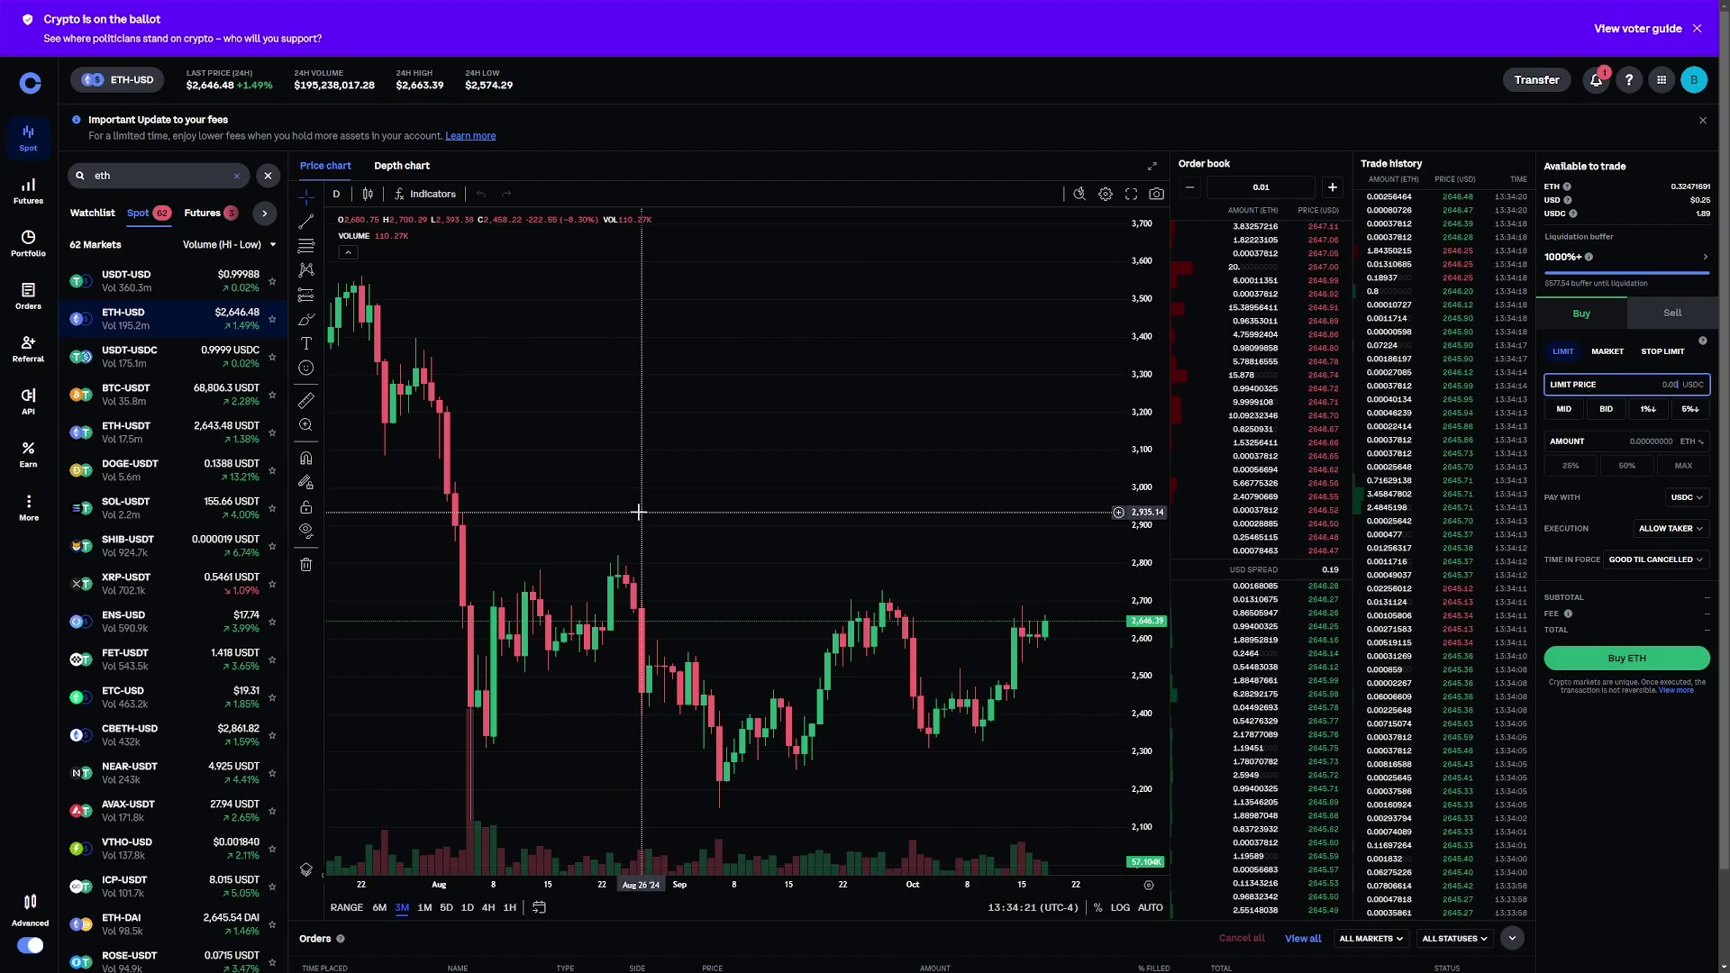
# - Search 'sol', open the SOL-USD market, and clear the search box
pyautogui.click(239, 178)
pyautogui.click(239, 177)
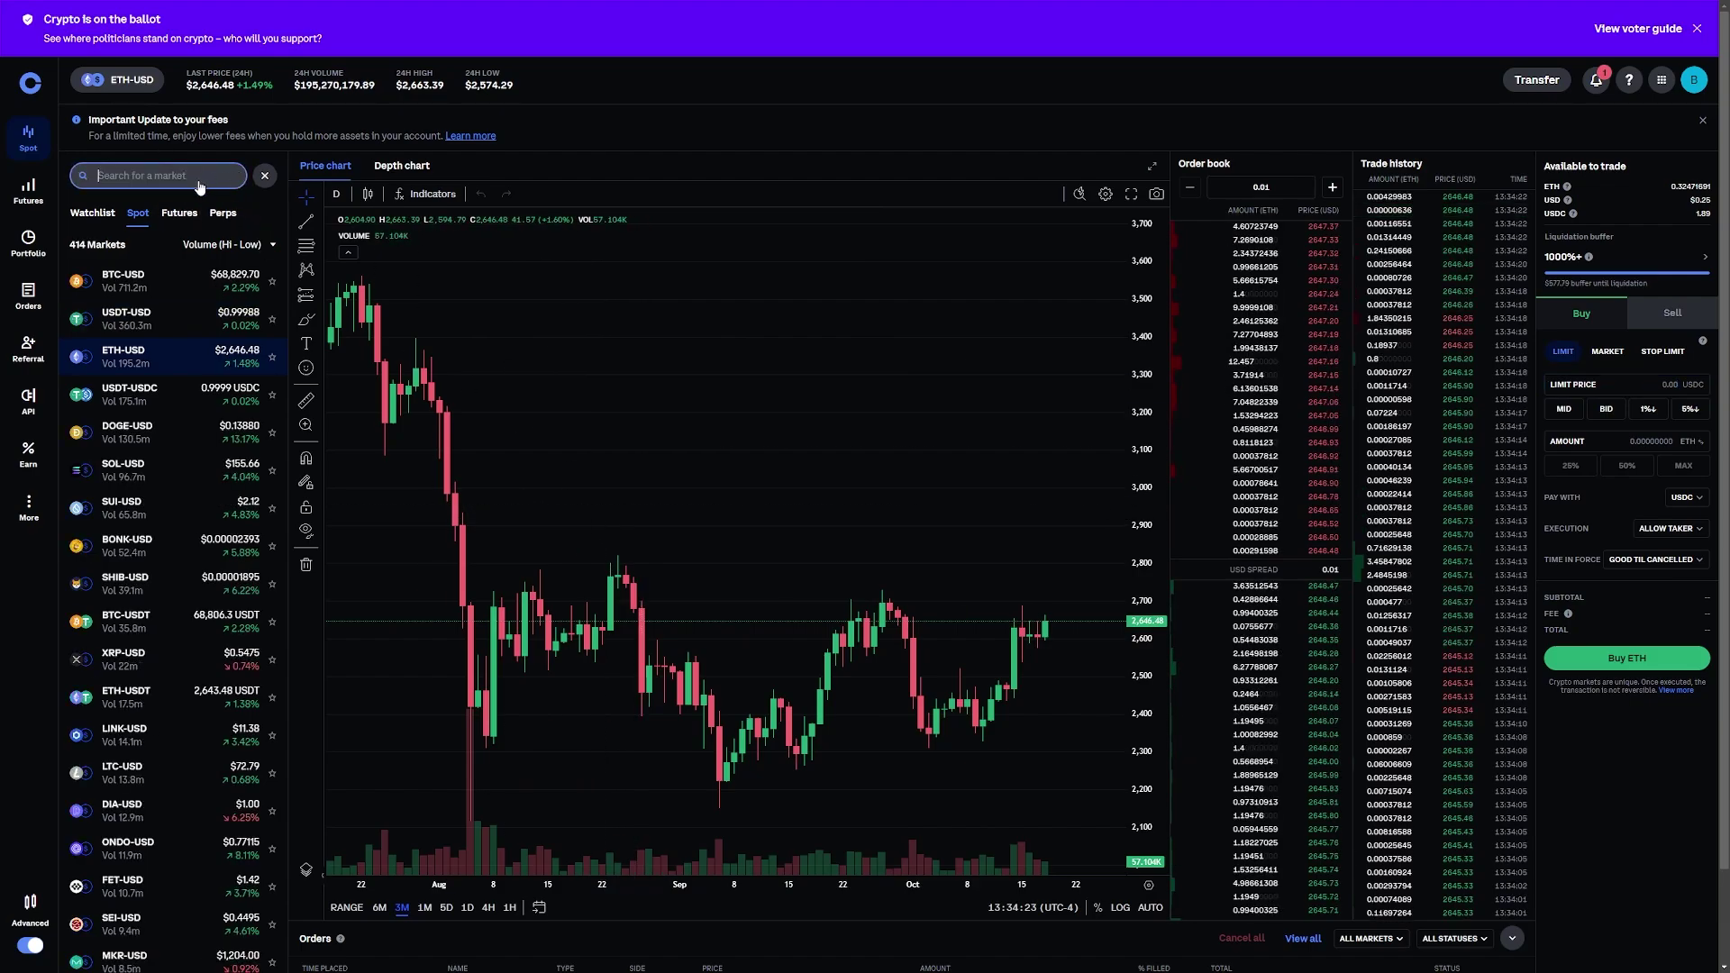
pyautogui.write('sol')
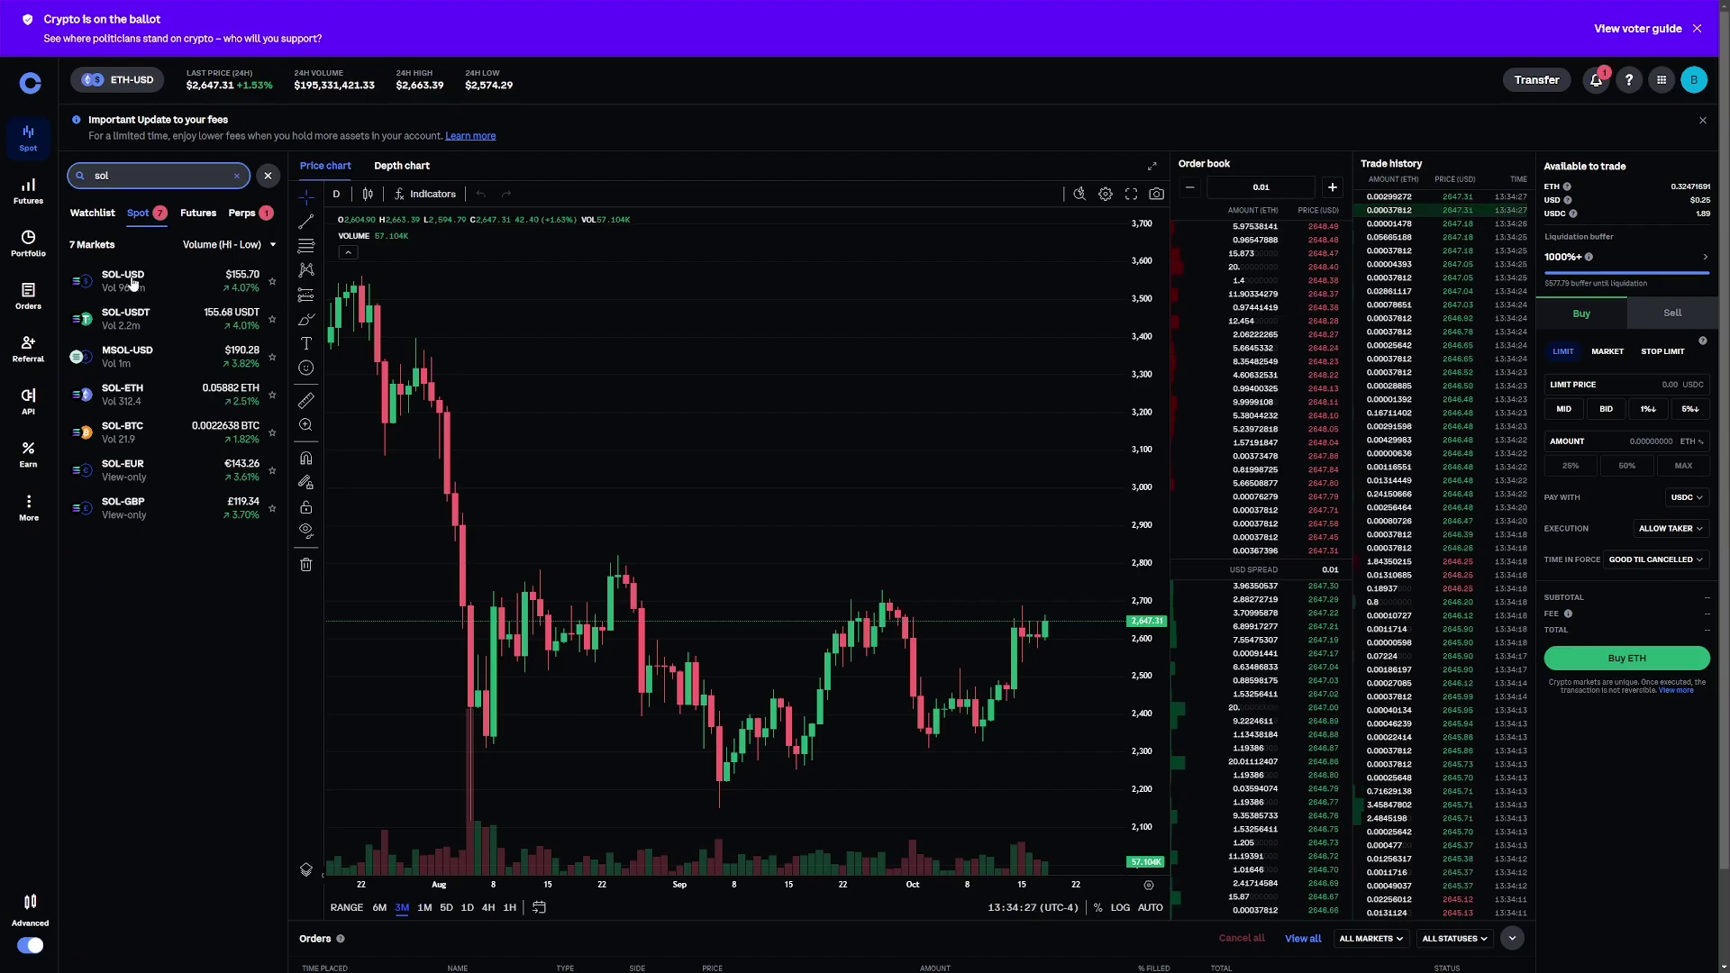
pyautogui.click(131, 285)
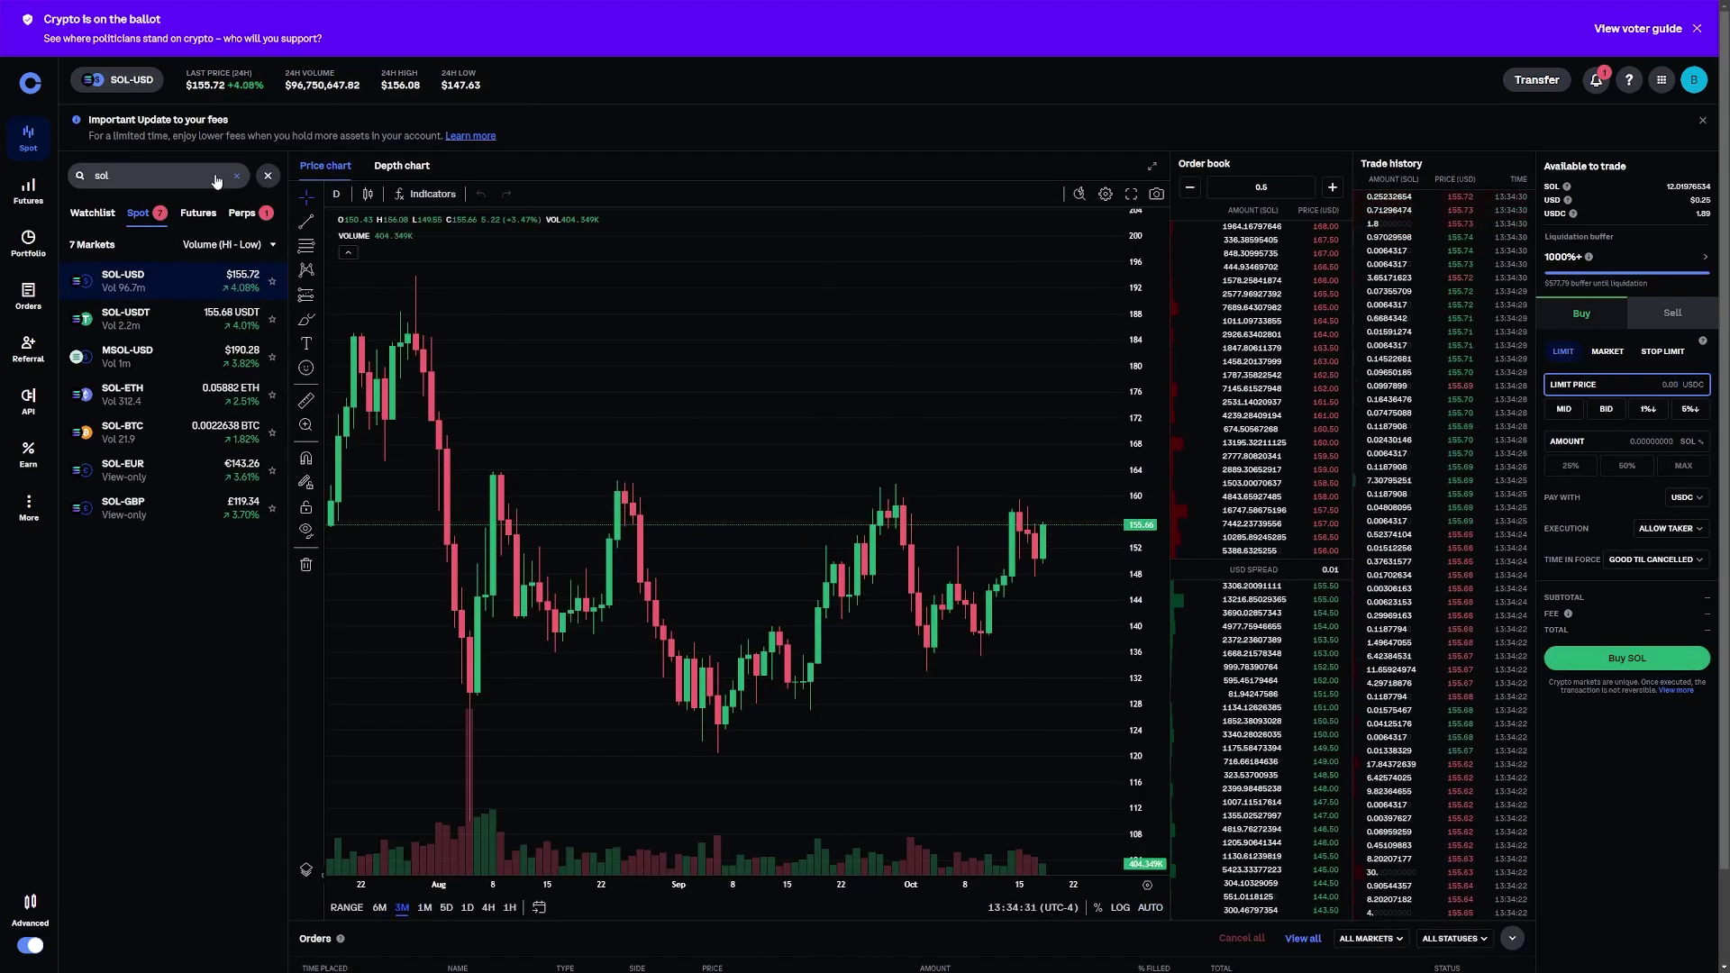
pyautogui.click(236, 176)
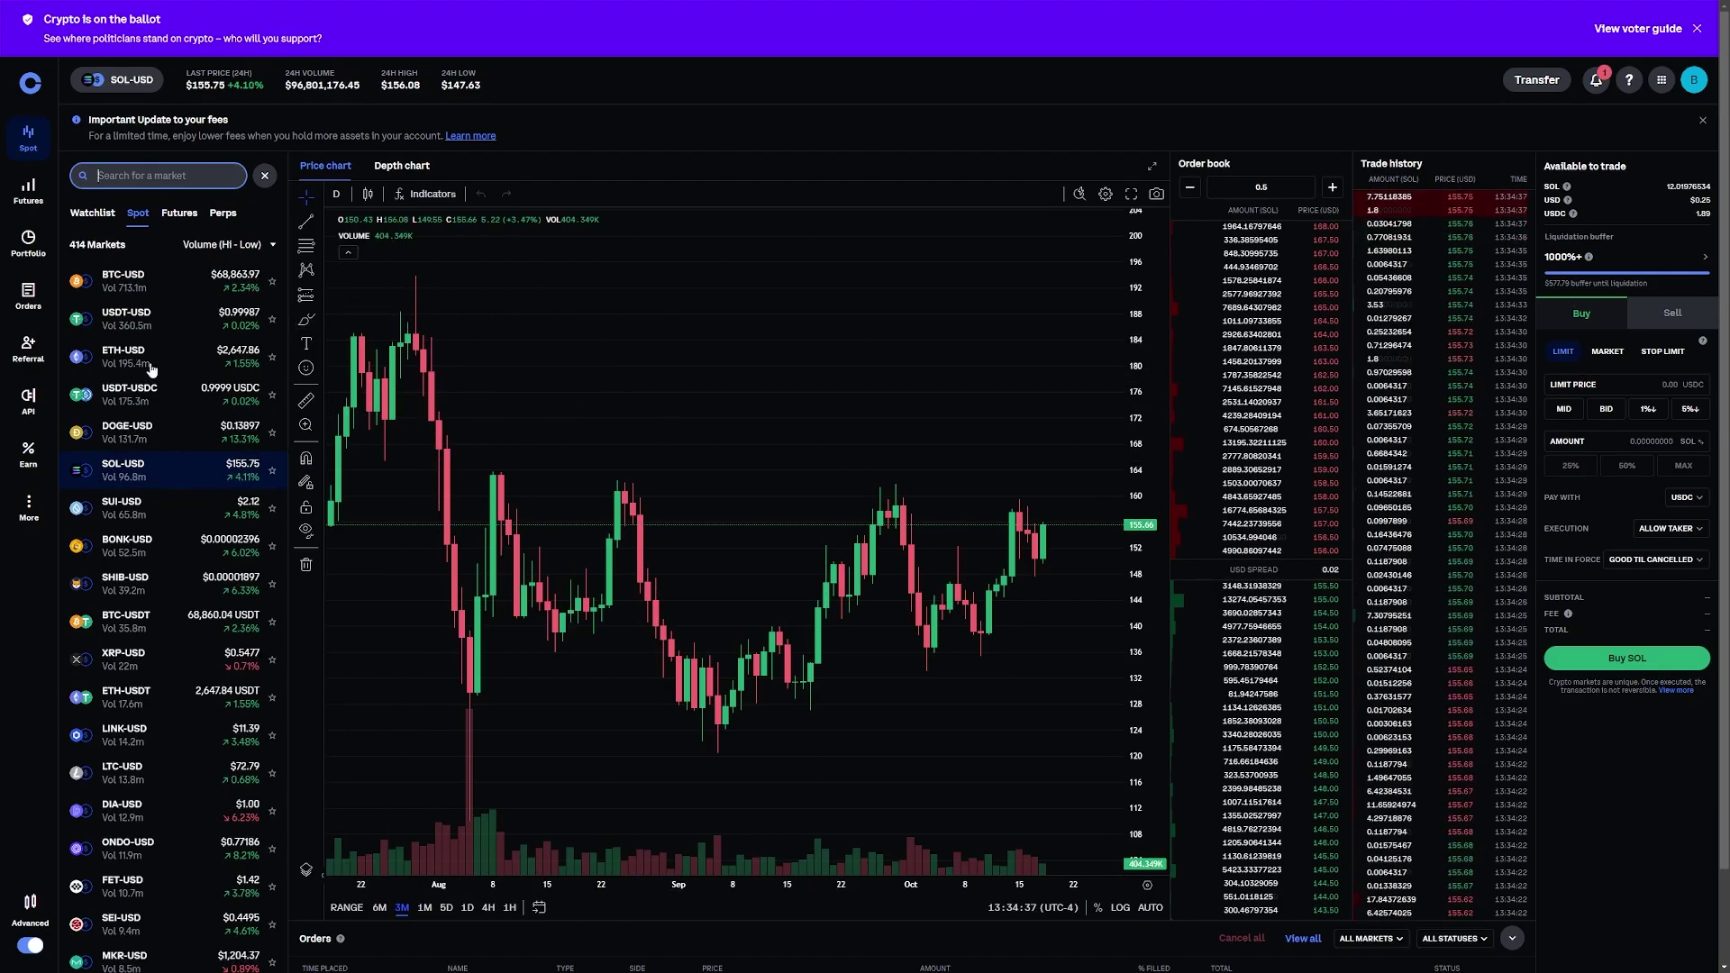
pyautogui.scroll(-2, 185, 416)
pyautogui.scroll(1, 162, 427)
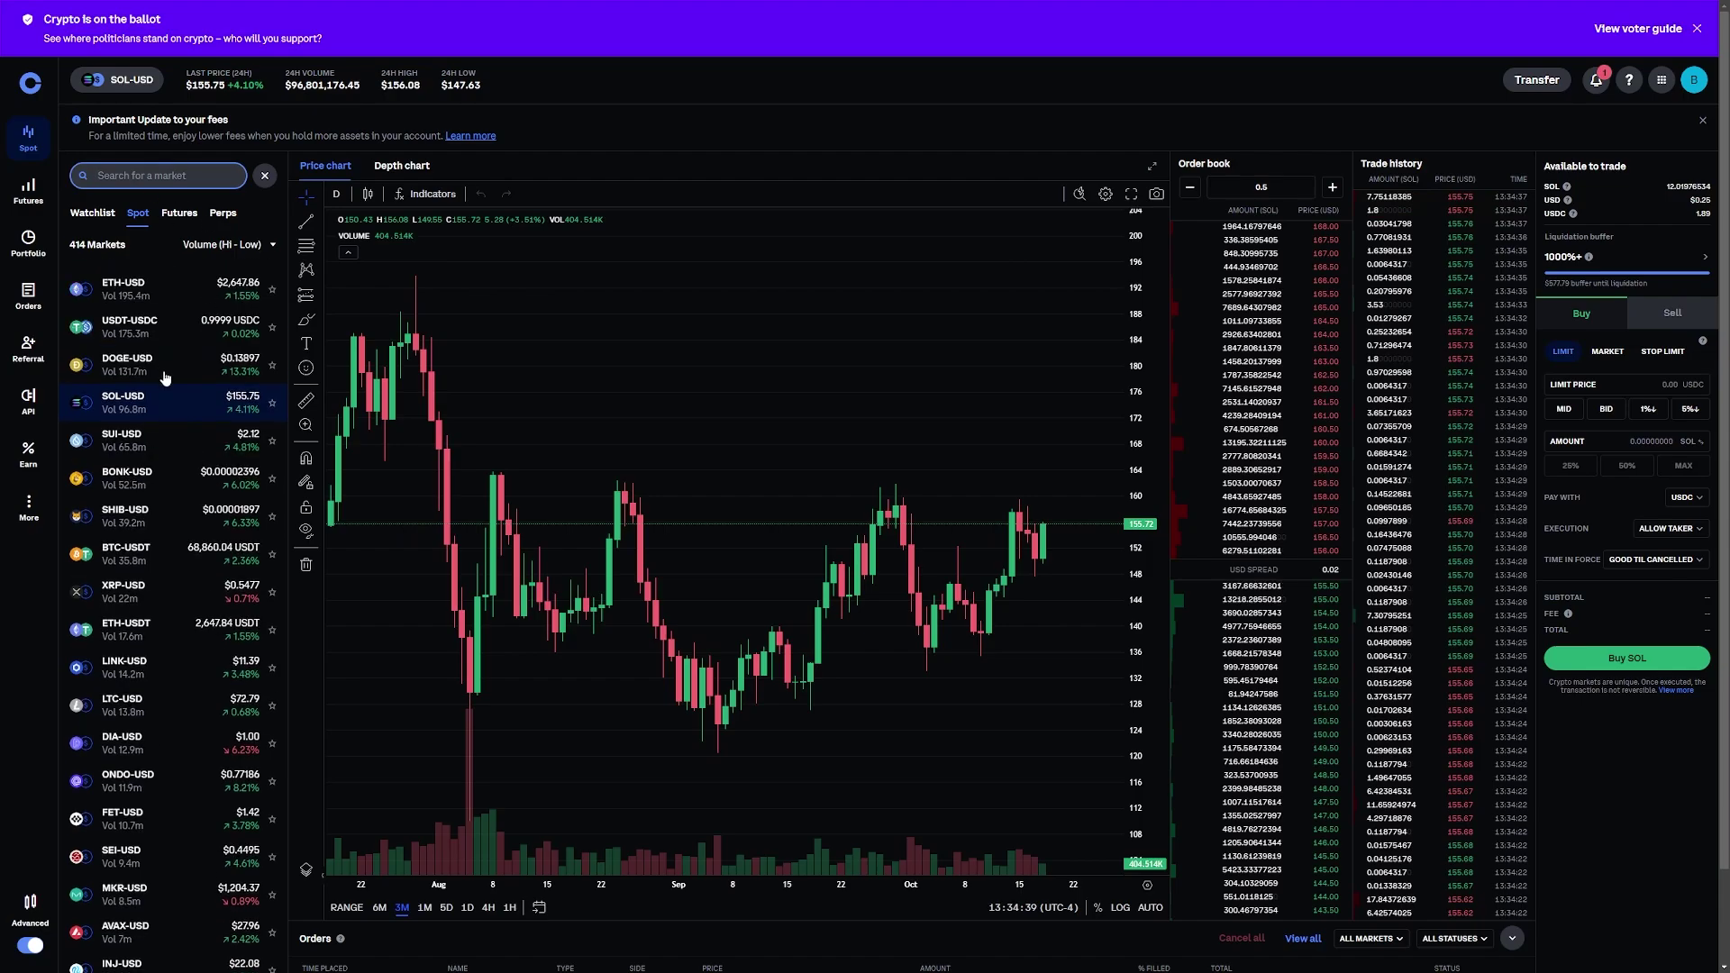
# - Open SUI-USD and rescale its daily chart to show roughly Aug–Oct, with candles compressed vertically
pyautogui.click(117, 440)
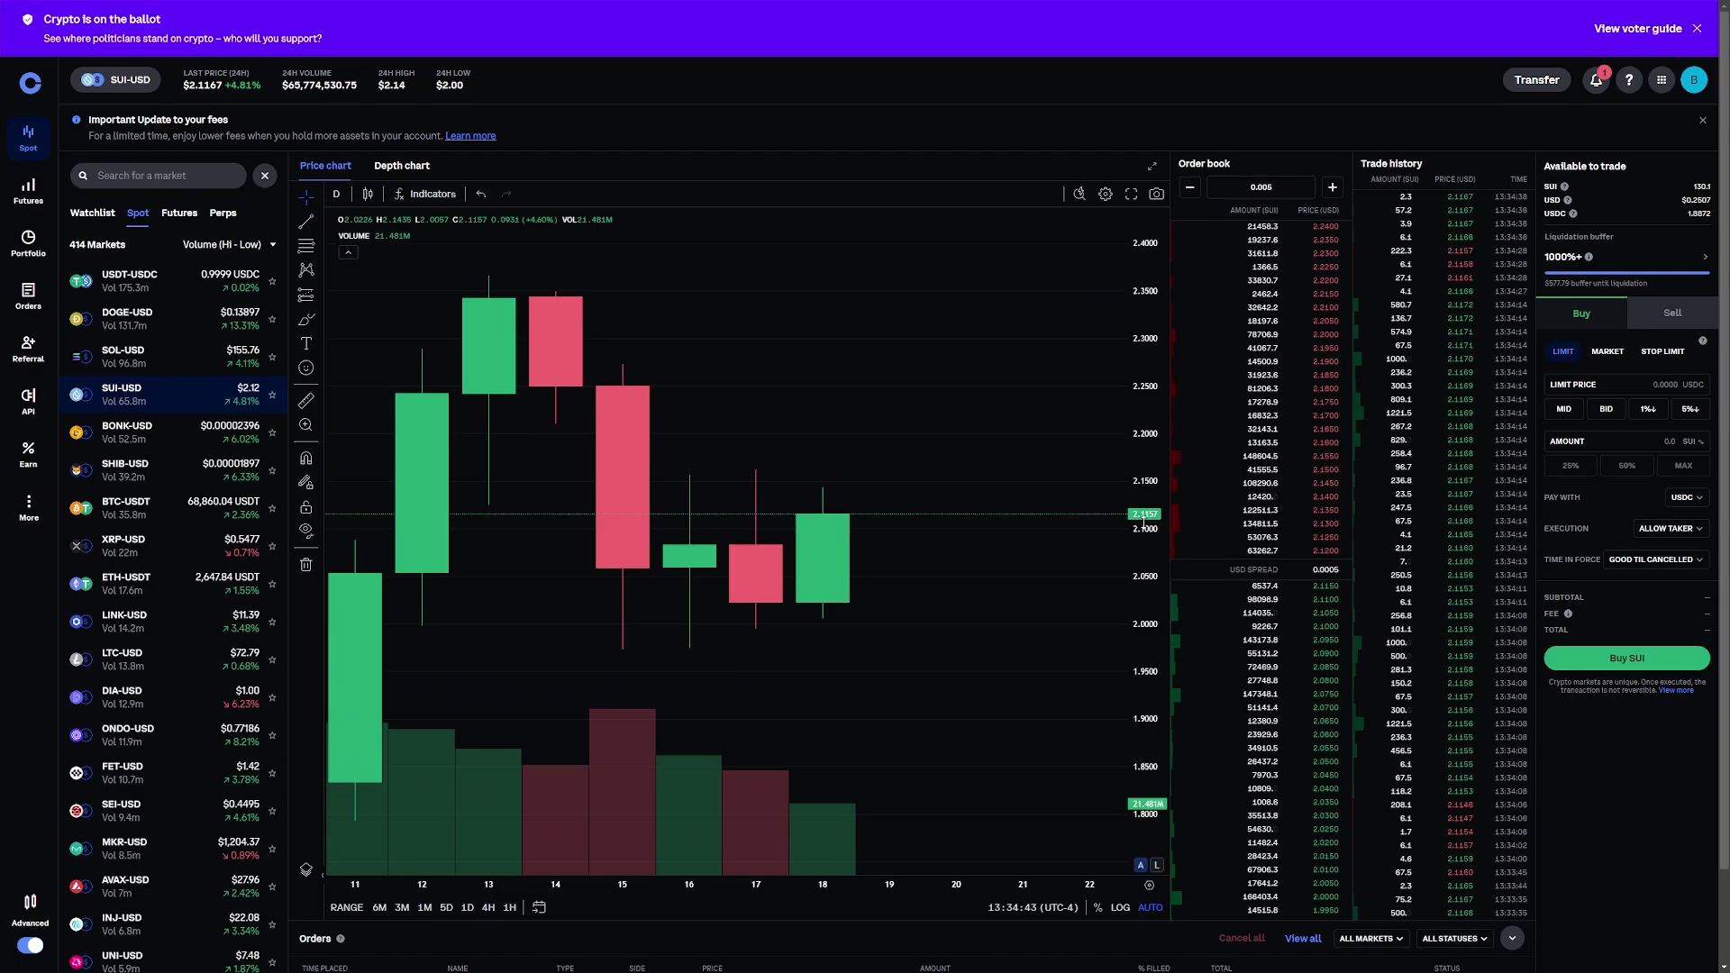
pyautogui.scroll(-10, 1143, 523)
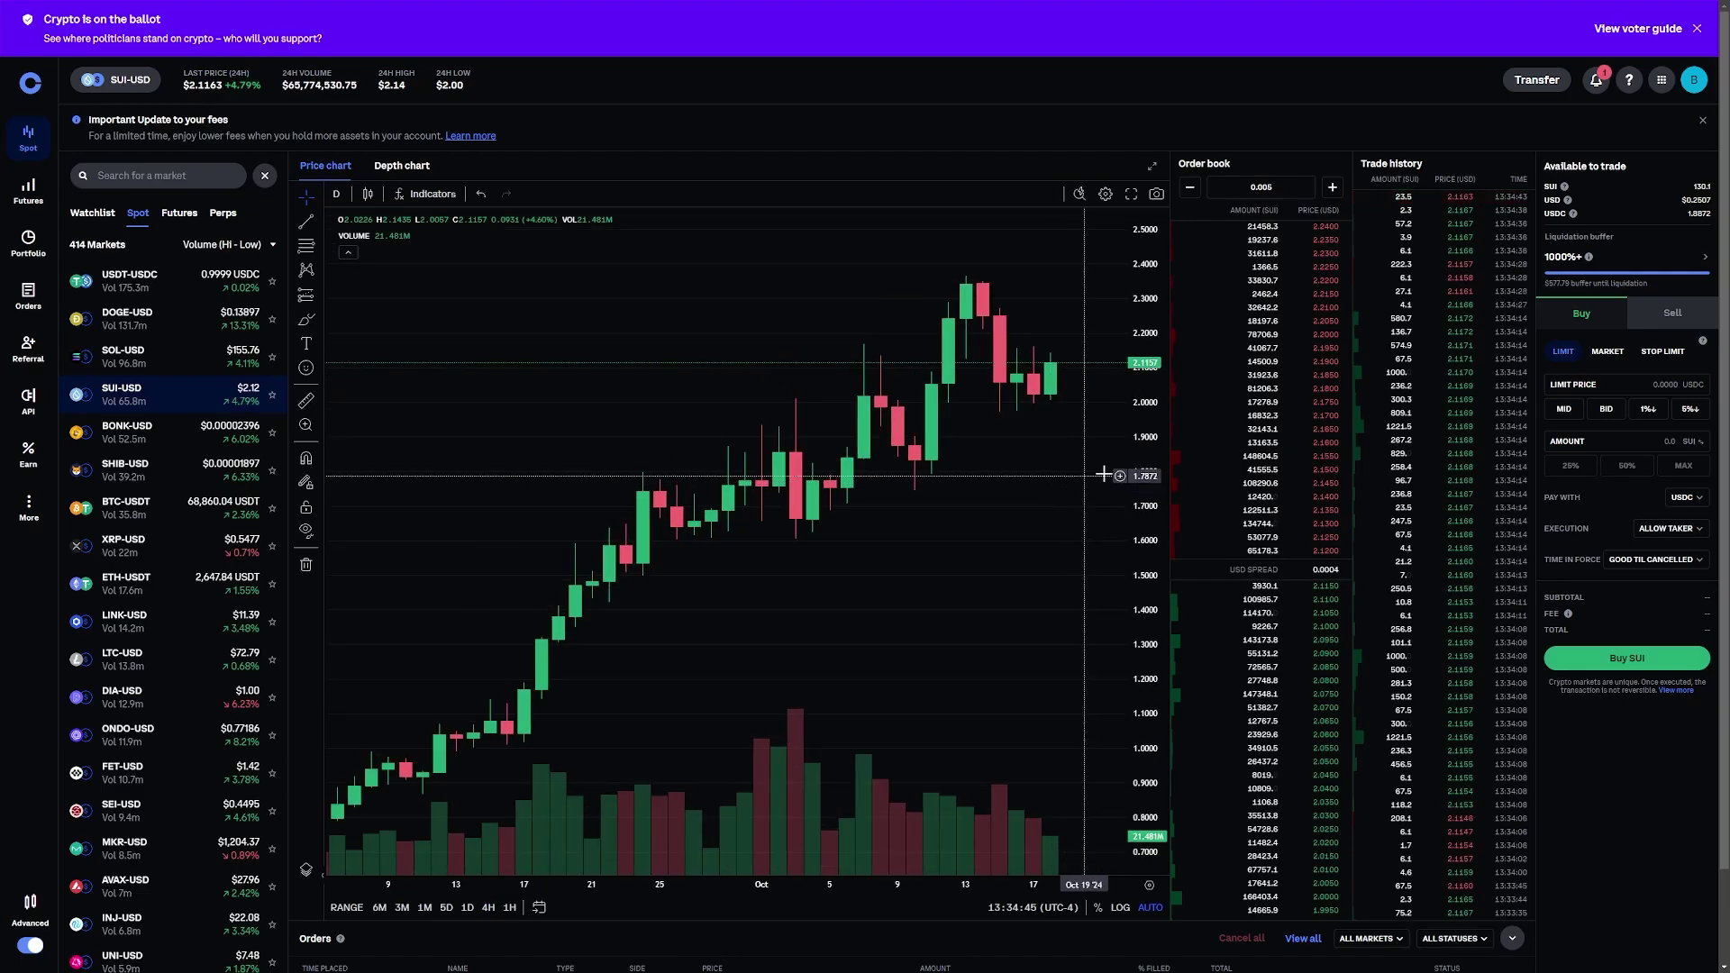
pyautogui.moveTo(1147, 505); pyautogui.dragTo(1160, 350)
pyautogui.scroll(-5, 1003, 465)
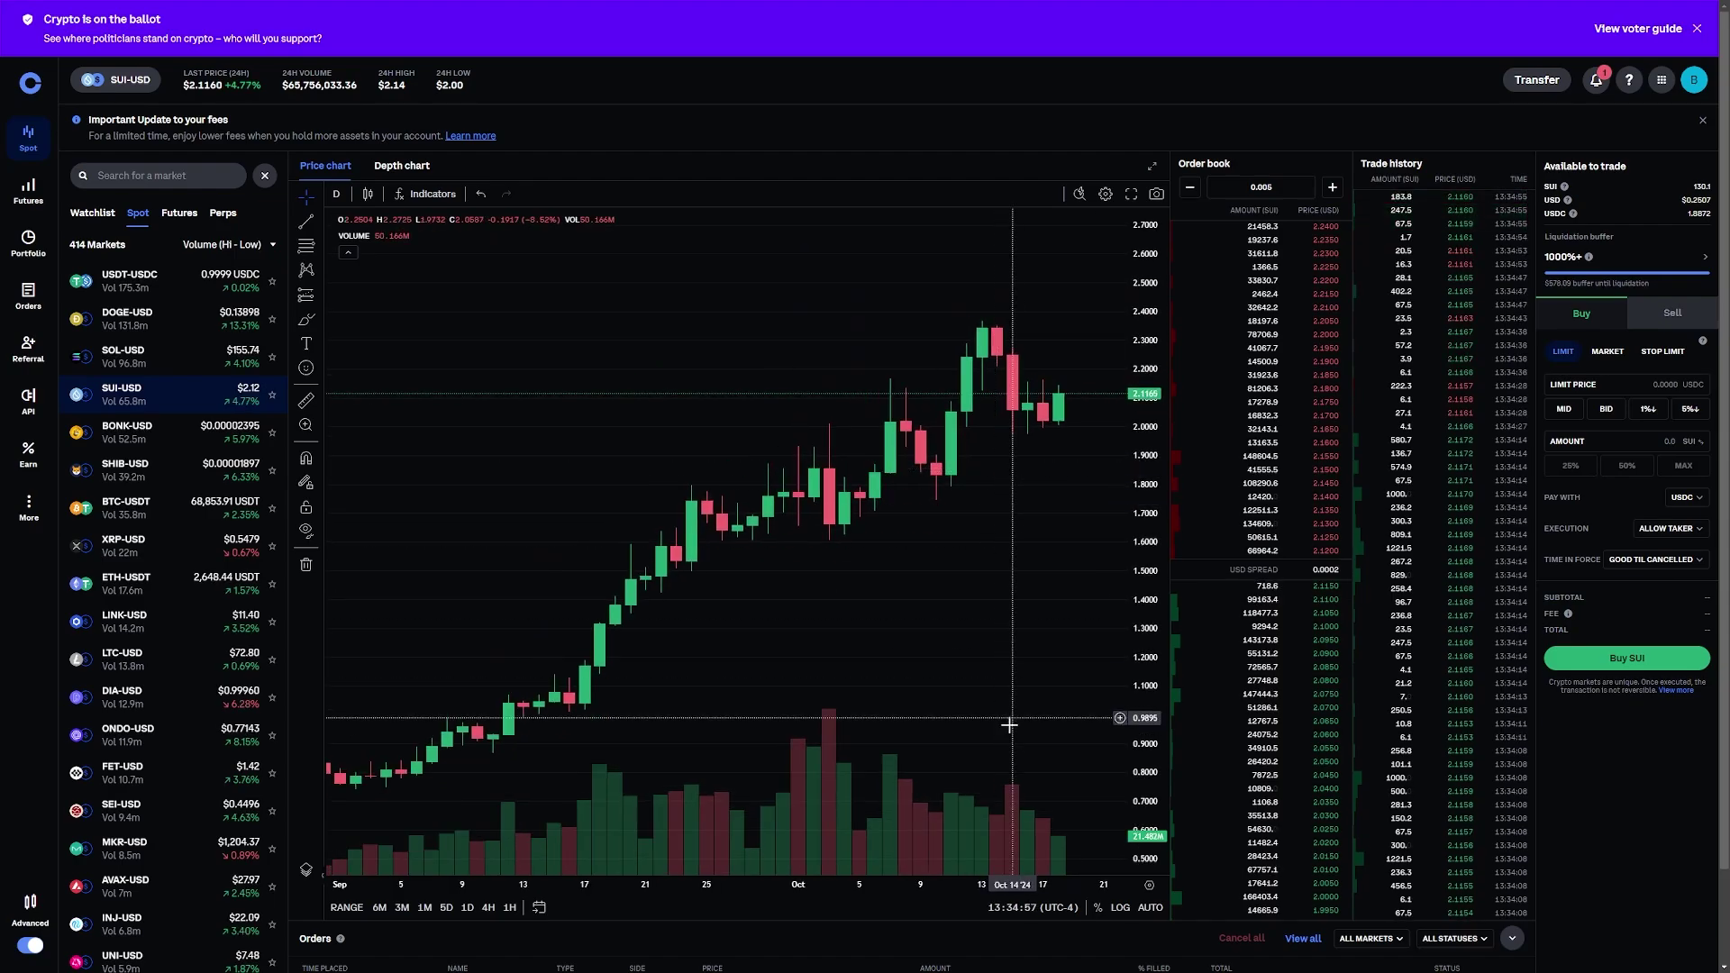
pyautogui.scroll(5, 1014, 662)
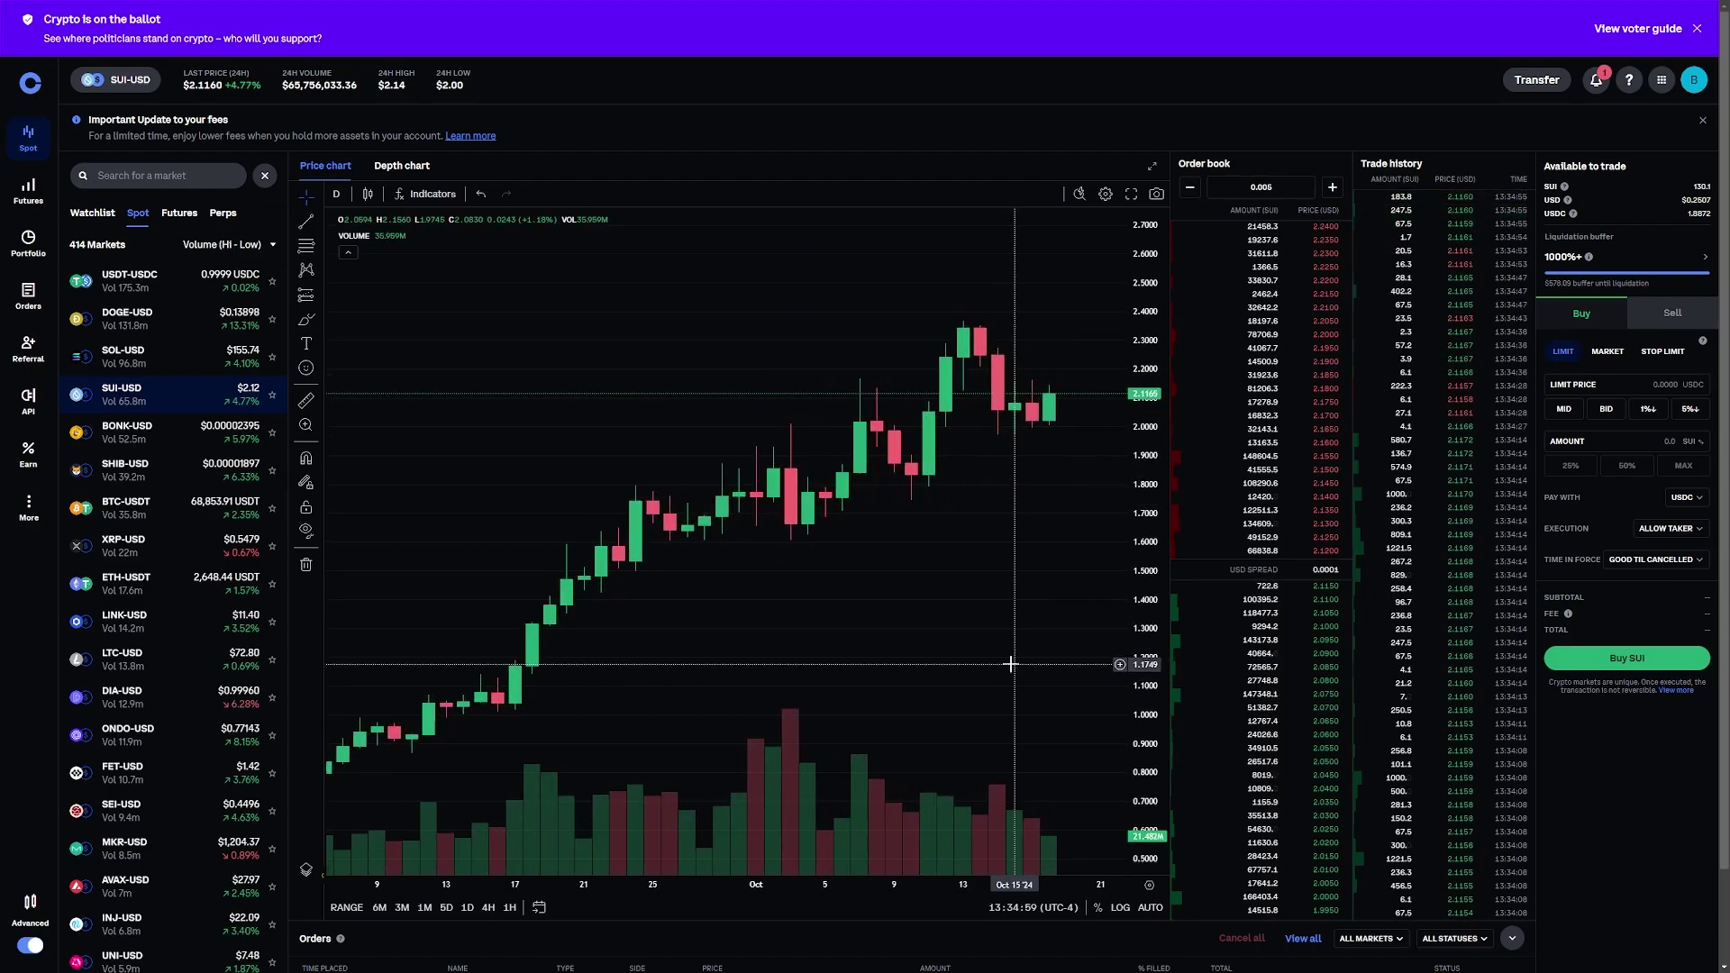
pyautogui.moveTo(574, 889); pyautogui.dragTo(838, 890)
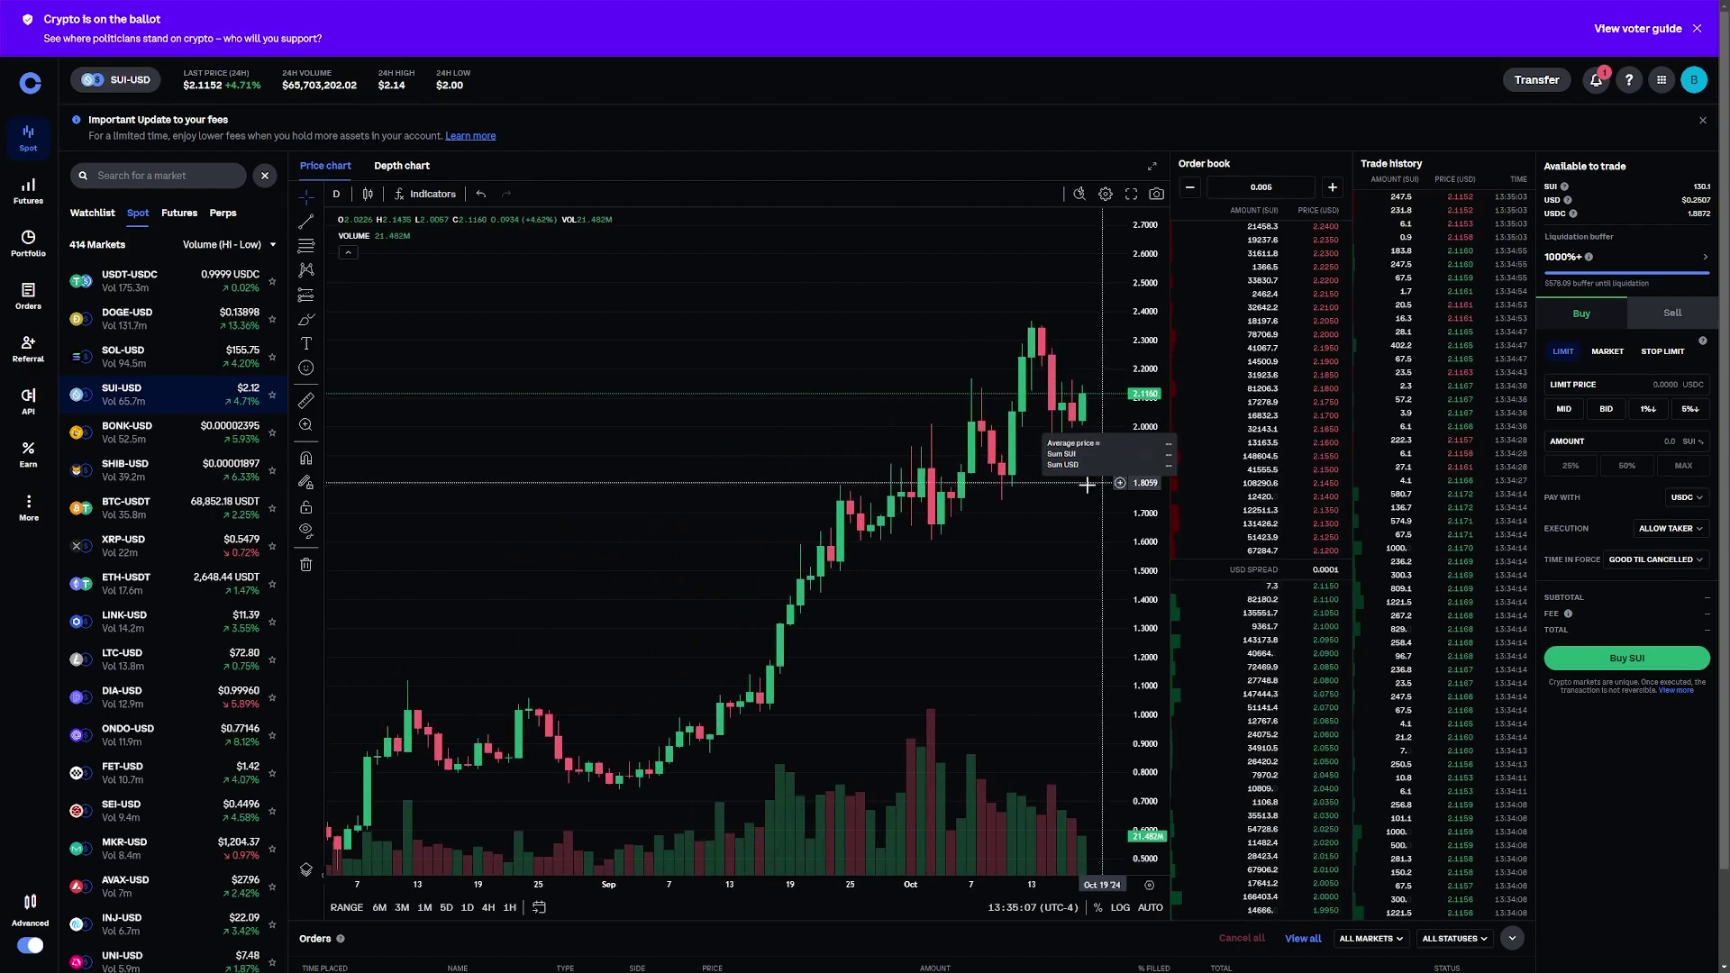
pyautogui.scroll(6, 1144, 579)
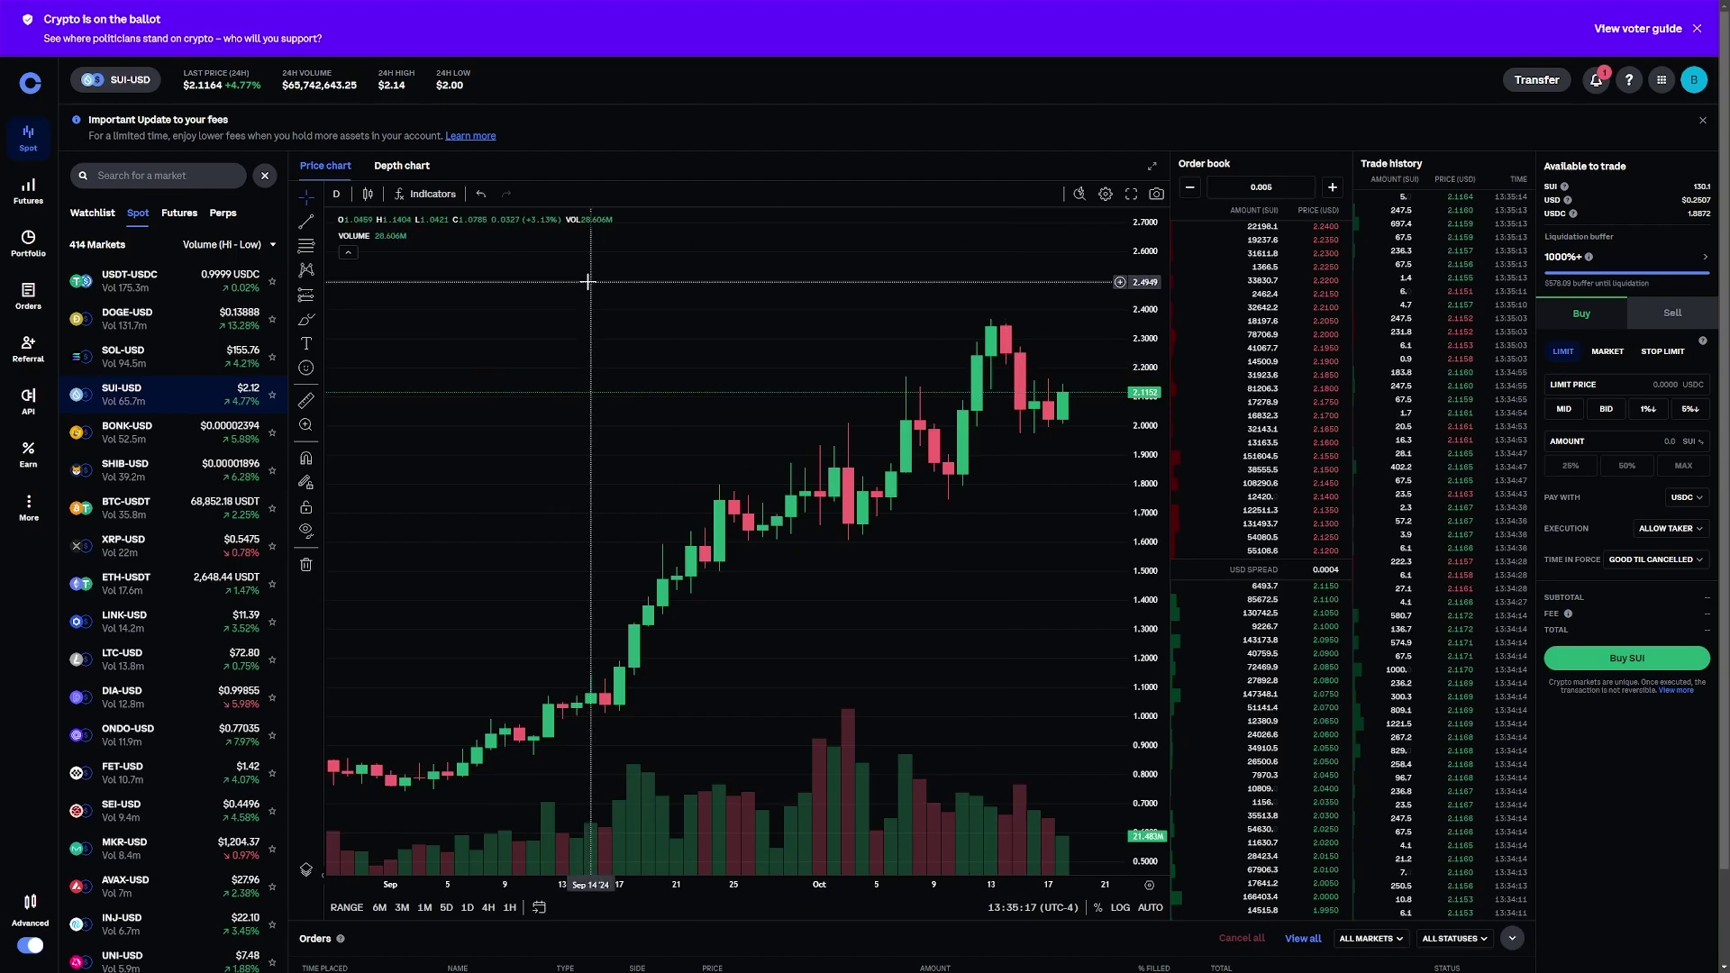
# - Change the SUI-USD candle interval from D to 1 hour
pyautogui.click(339, 195)
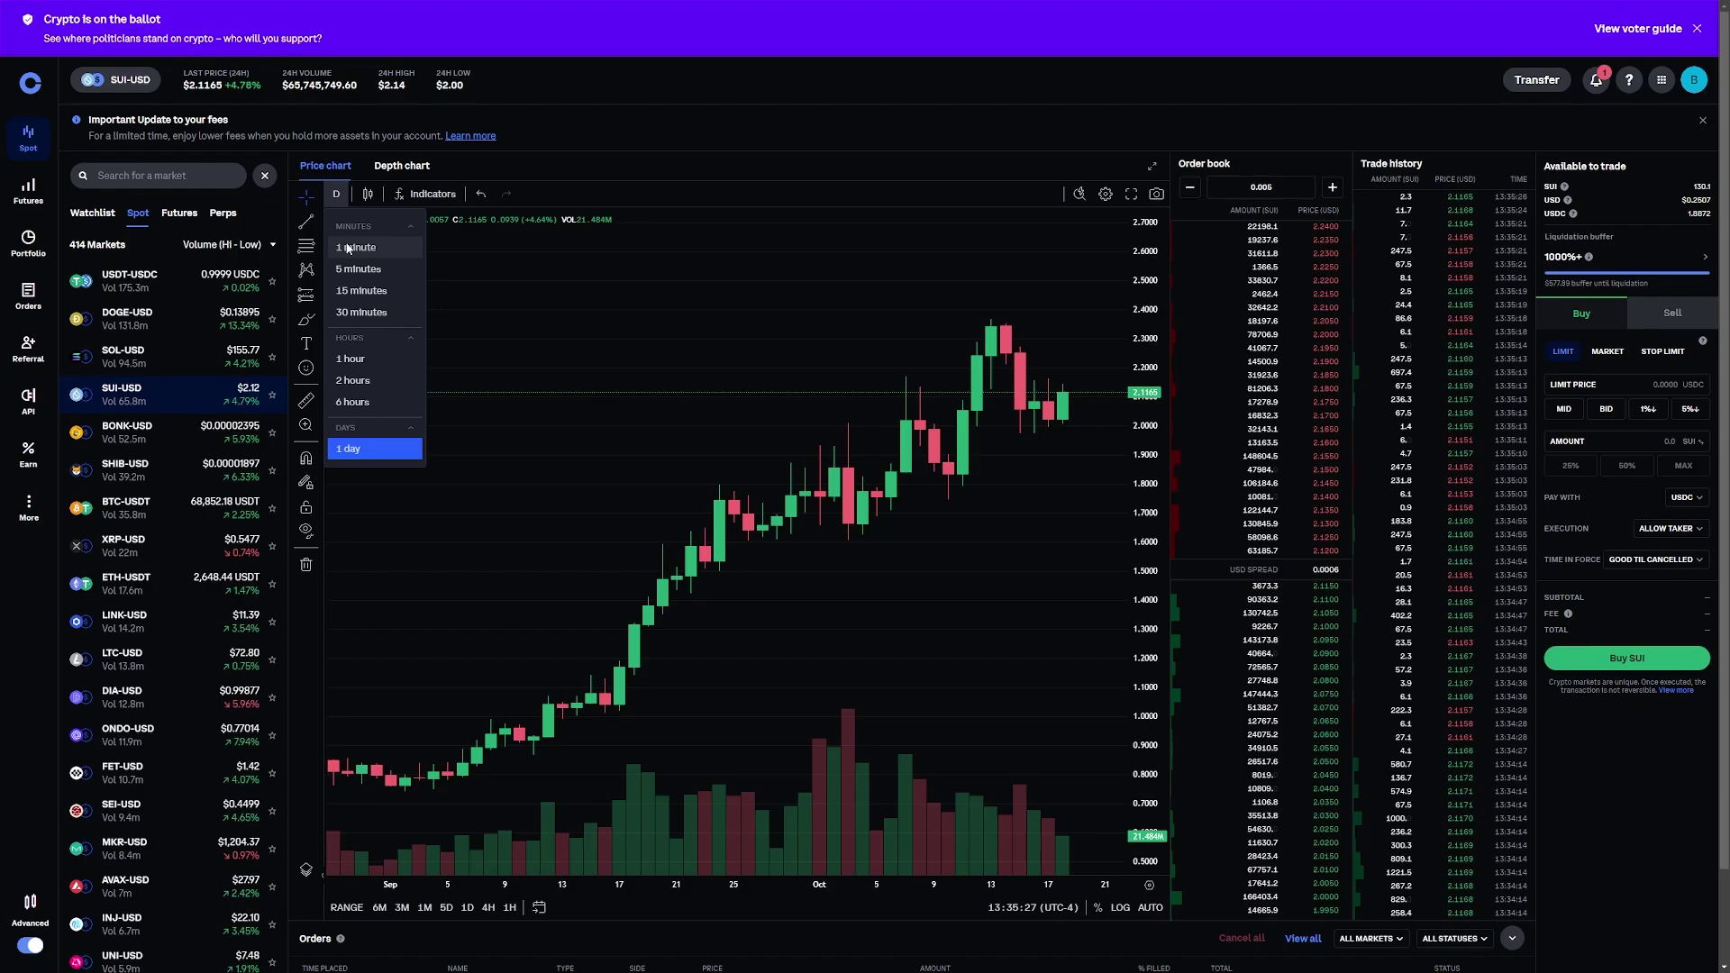
pyautogui.scroll(-1, 377, 455)
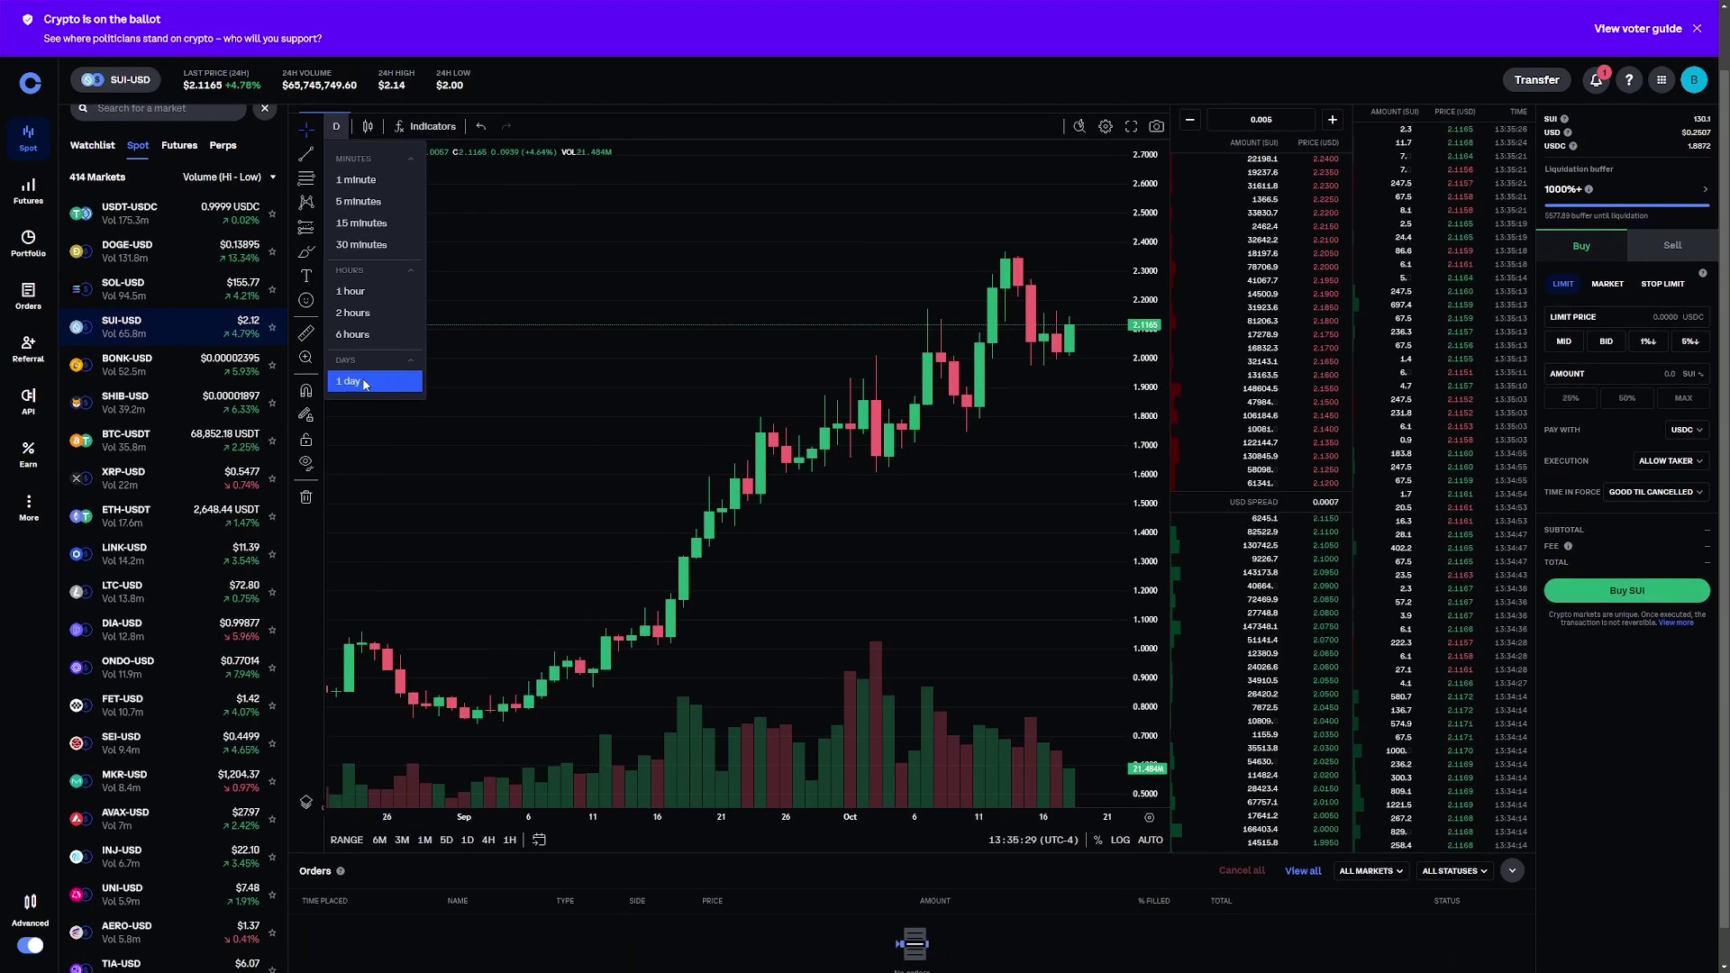
pyautogui.click(374, 292)
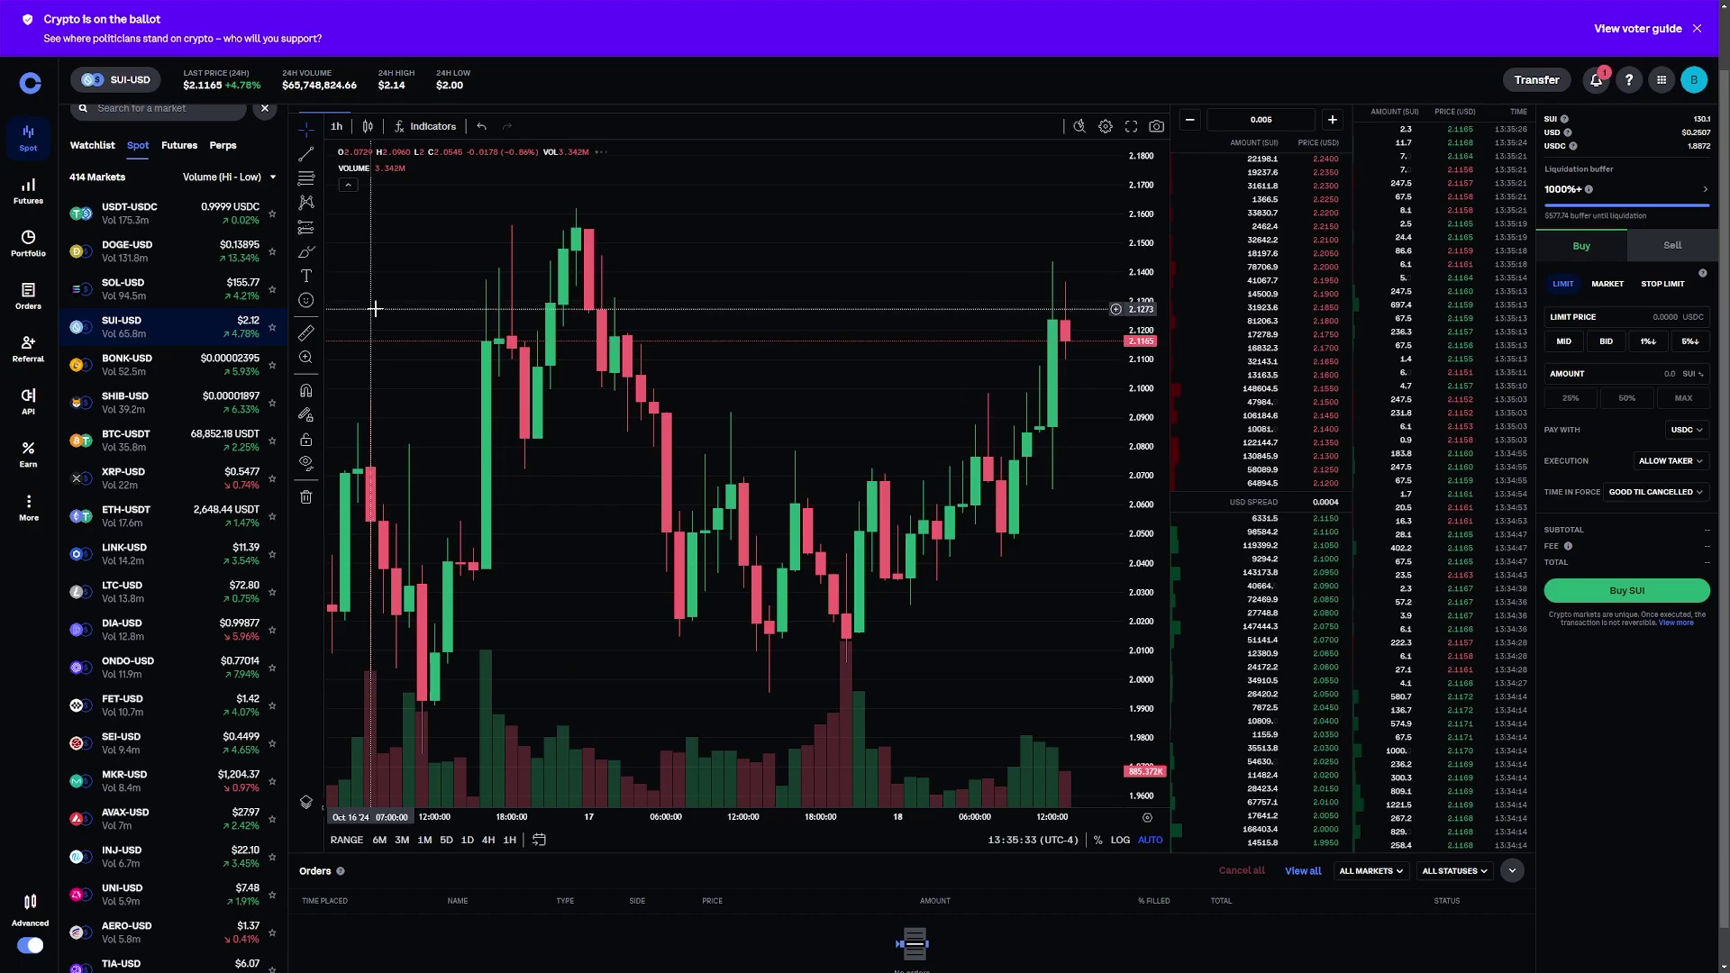
pyautogui.click(332, 131)
pyautogui.click(680, 201)
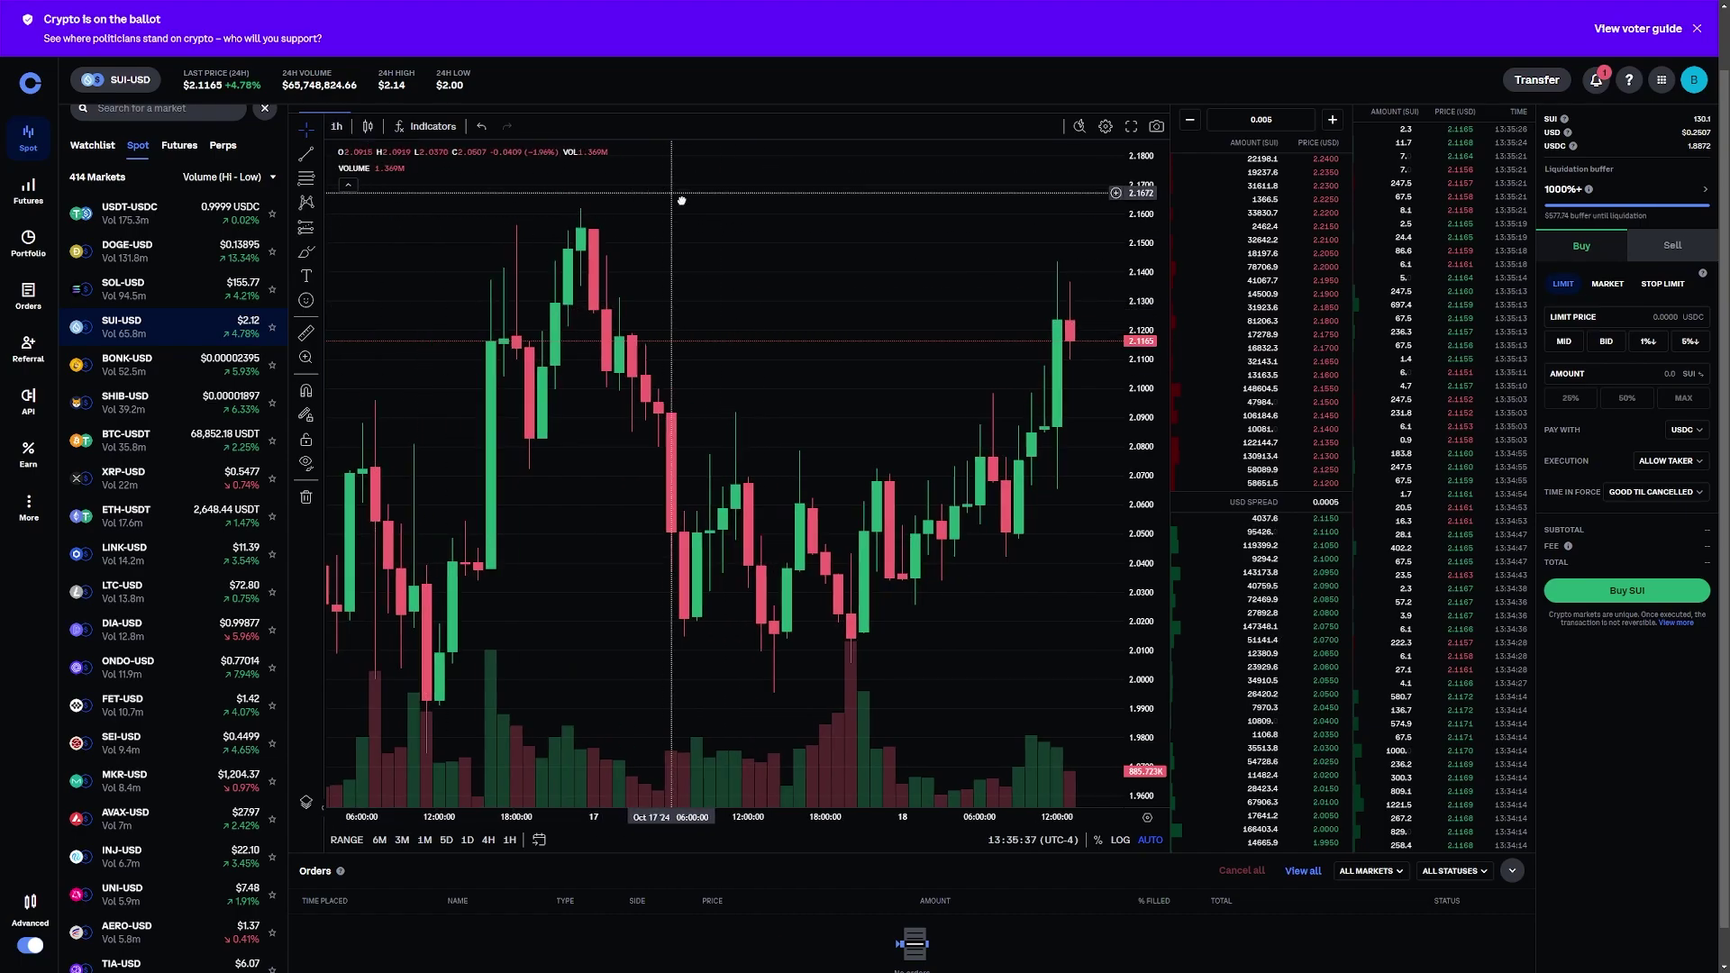
# - Open the Indicators list and search for 'sma', then 'moving average'
pyautogui.click(424, 127)
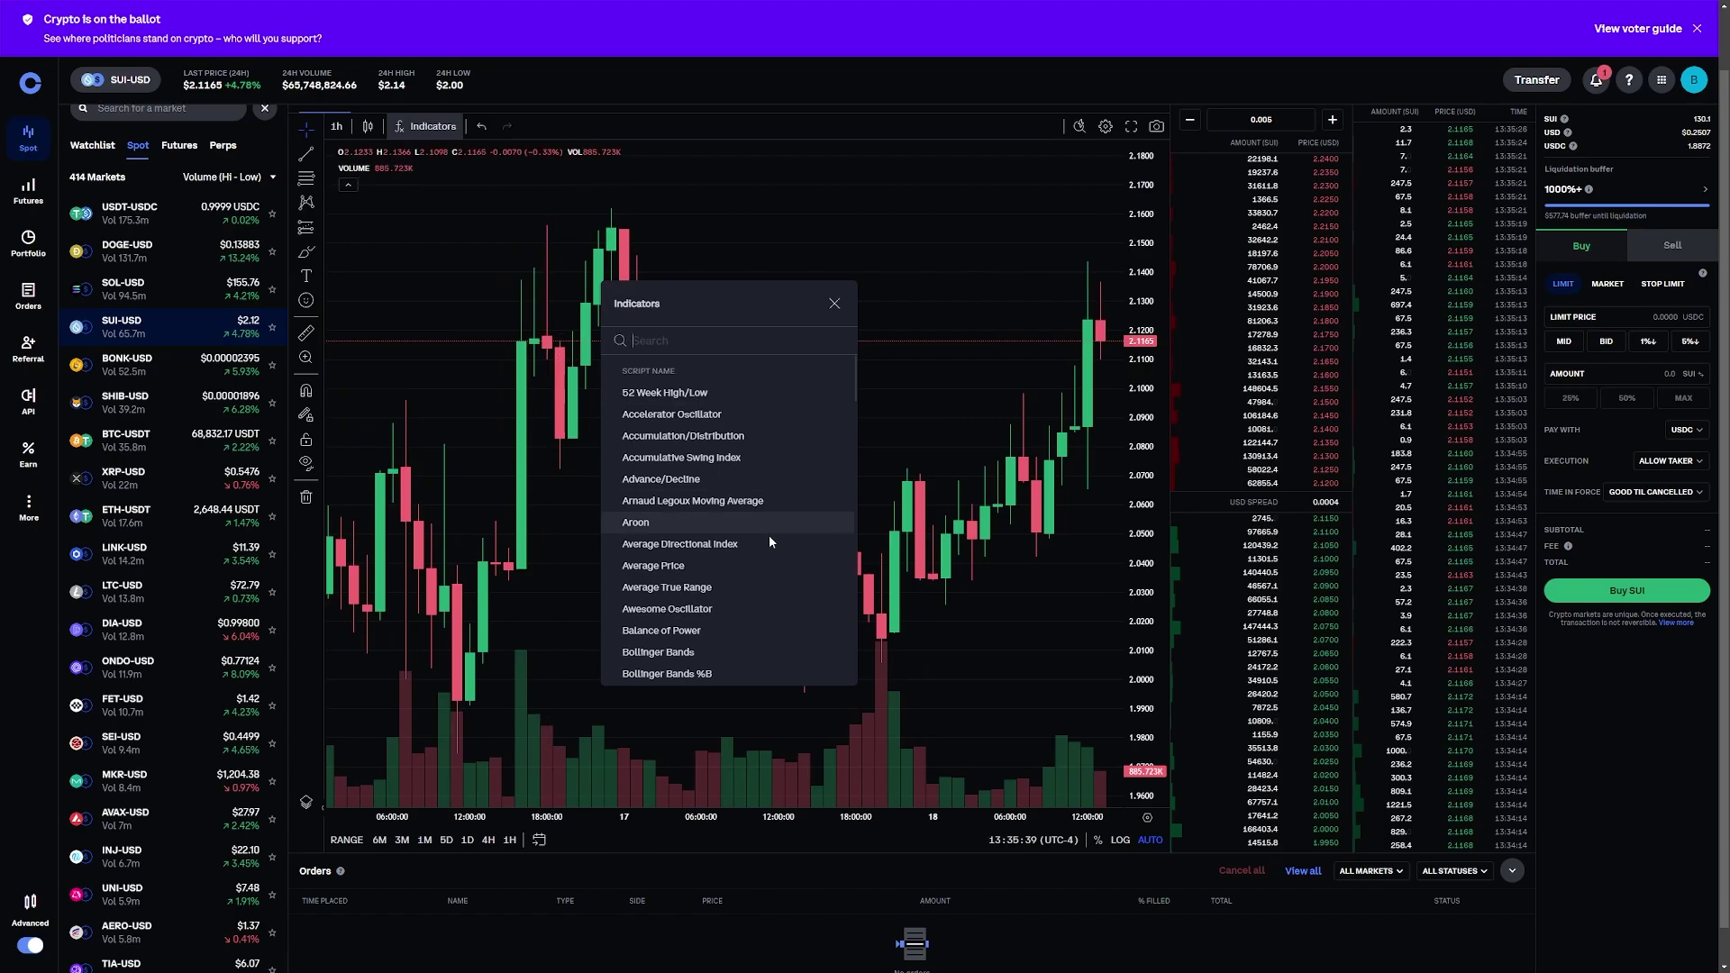
pyautogui.scroll(-3, 722, 513)
pyautogui.scroll(2, 735, 468)
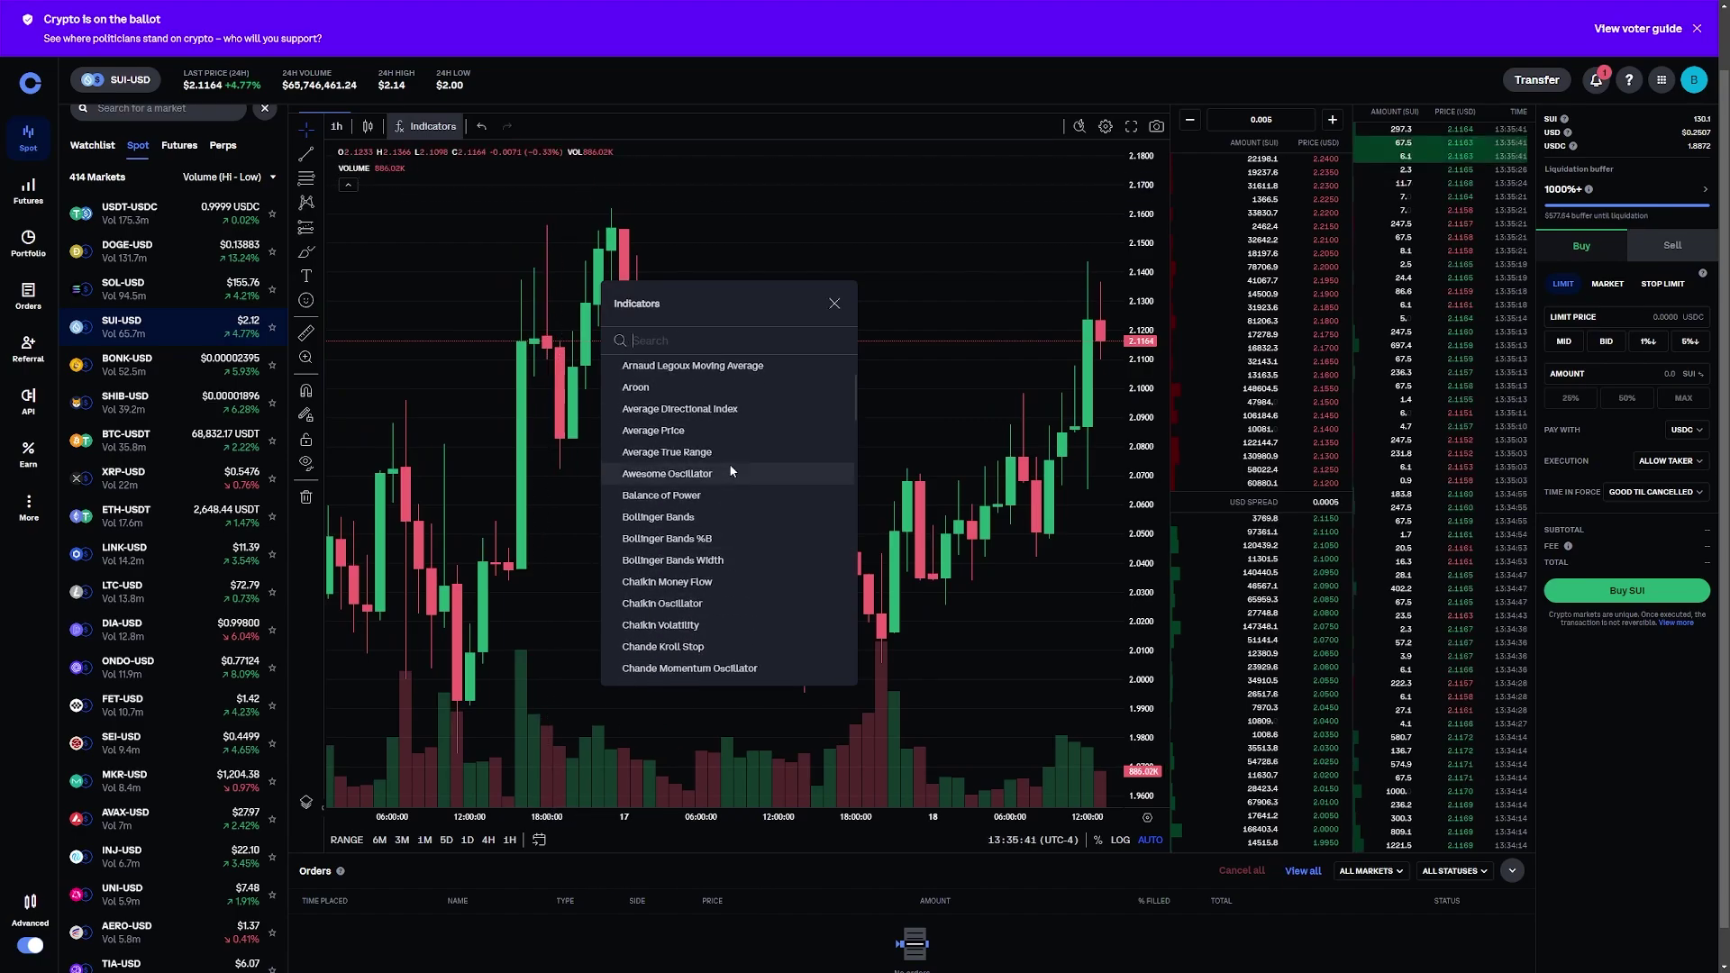
pyautogui.scroll(2, 730, 422)
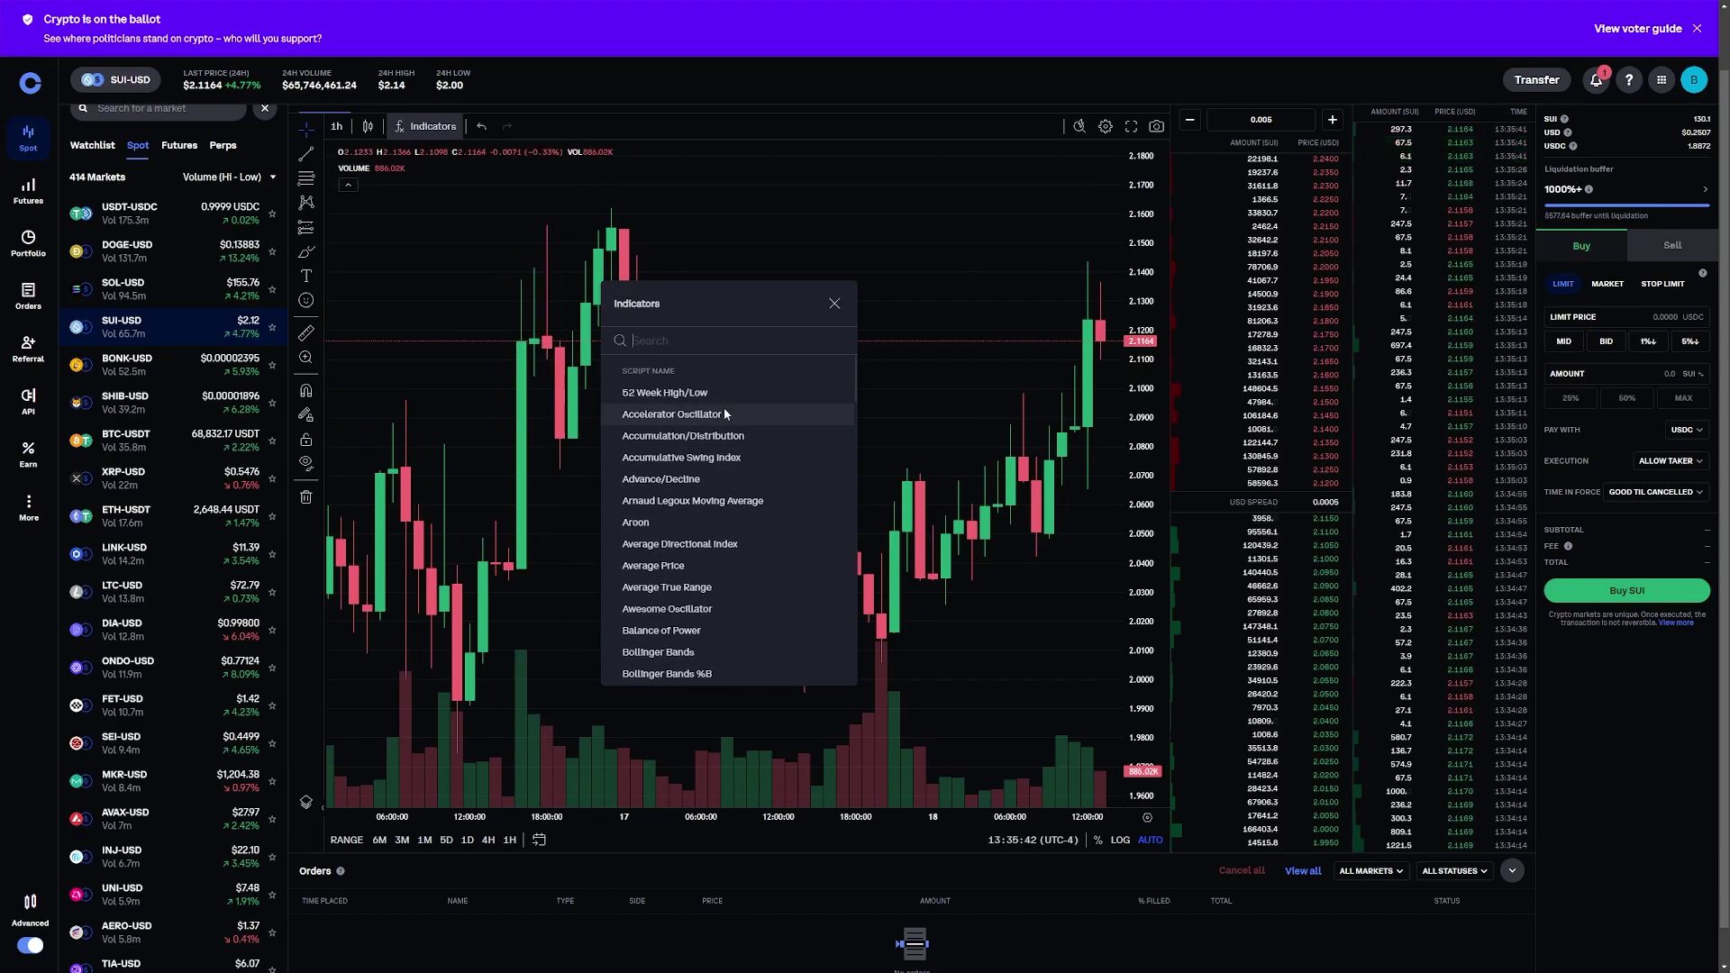
pyautogui.click(655, 342)
pyautogui.write('sma')
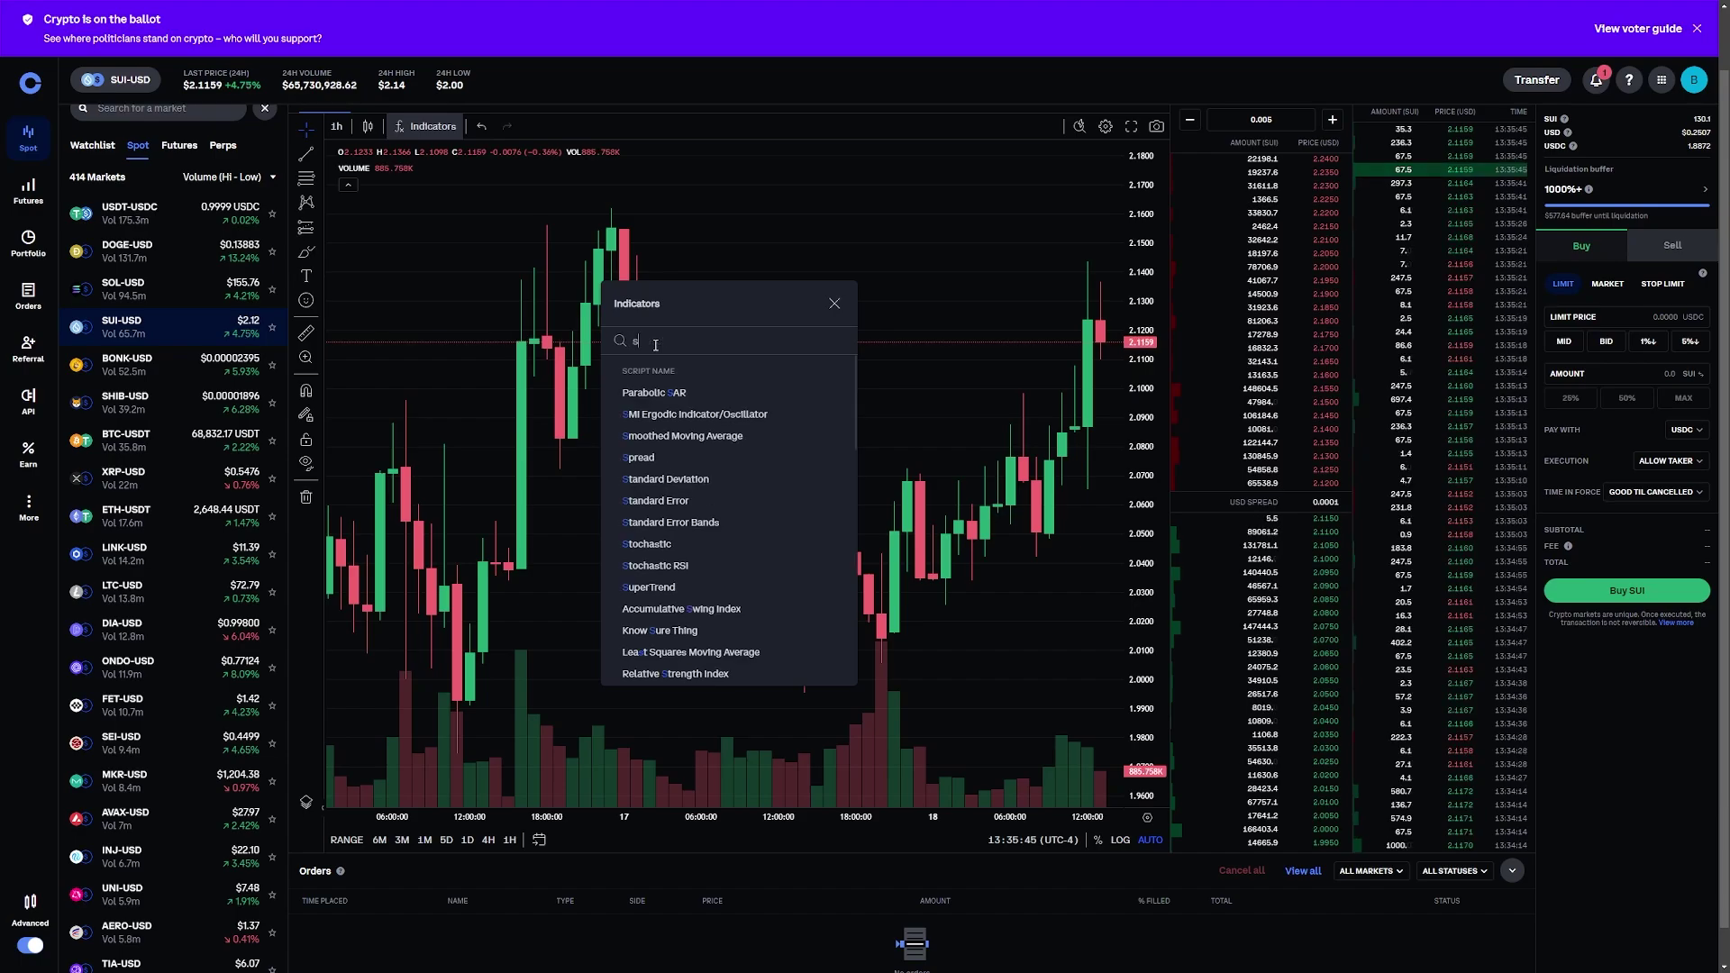
pyautogui.press('BackSpace')
pyautogui.press('BackSpace')
pyautogui.press('BackSpace')
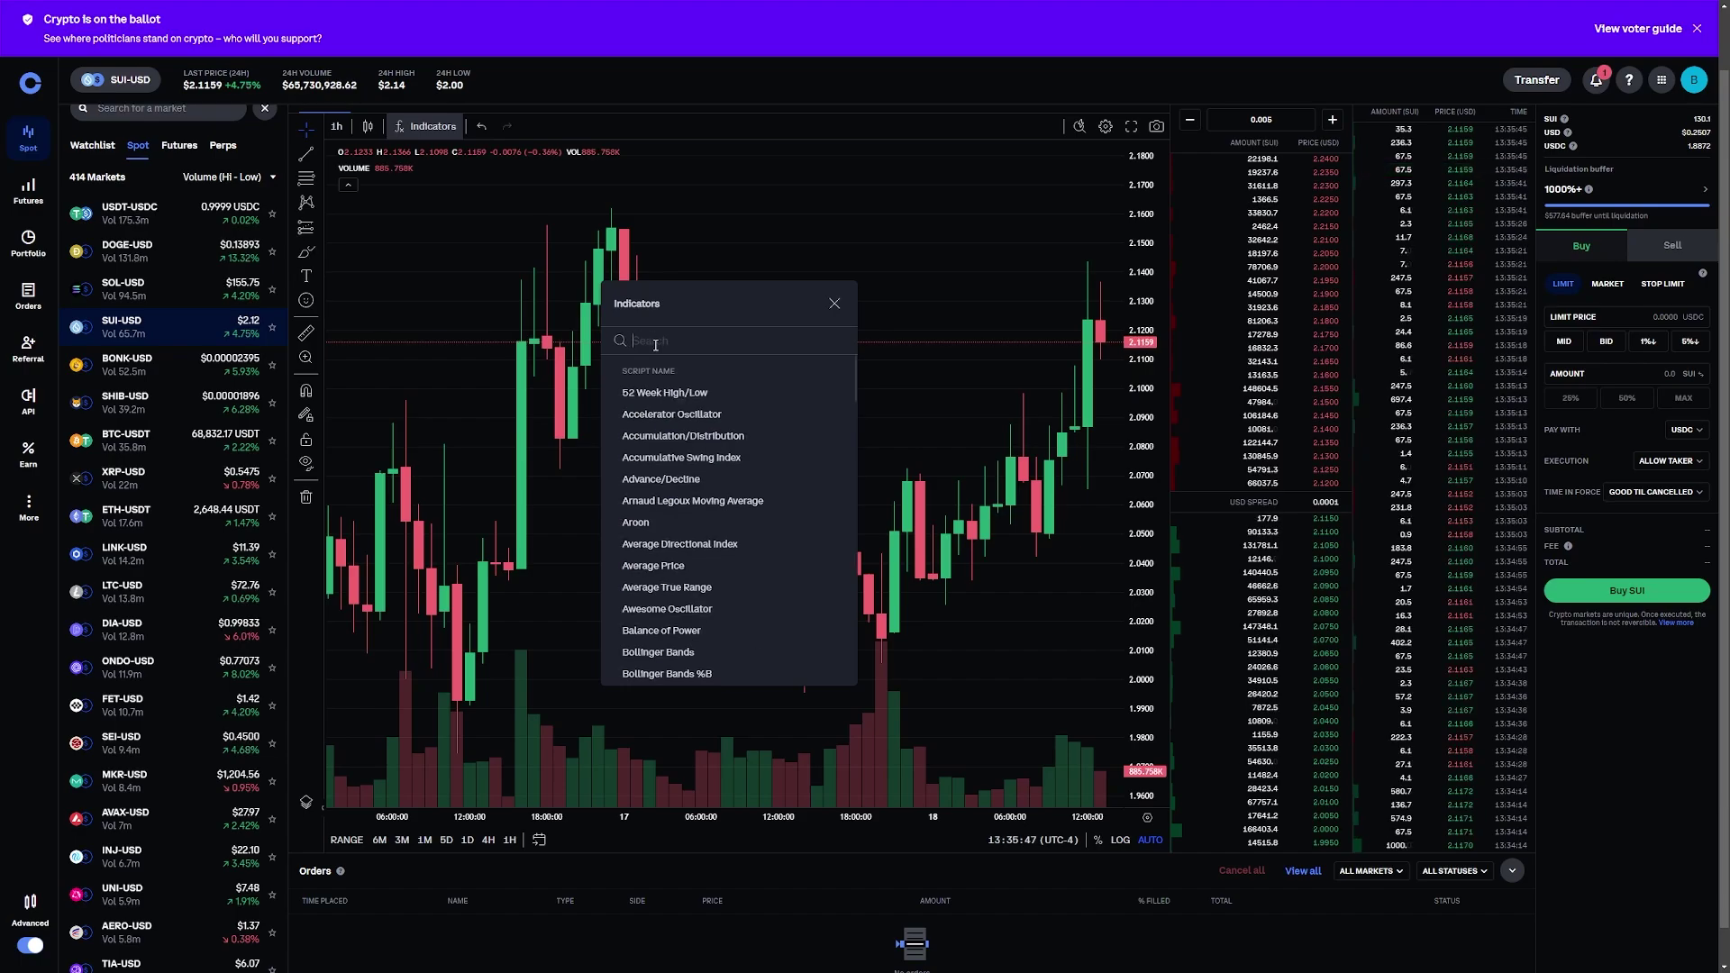
pyautogui.write('moving average')
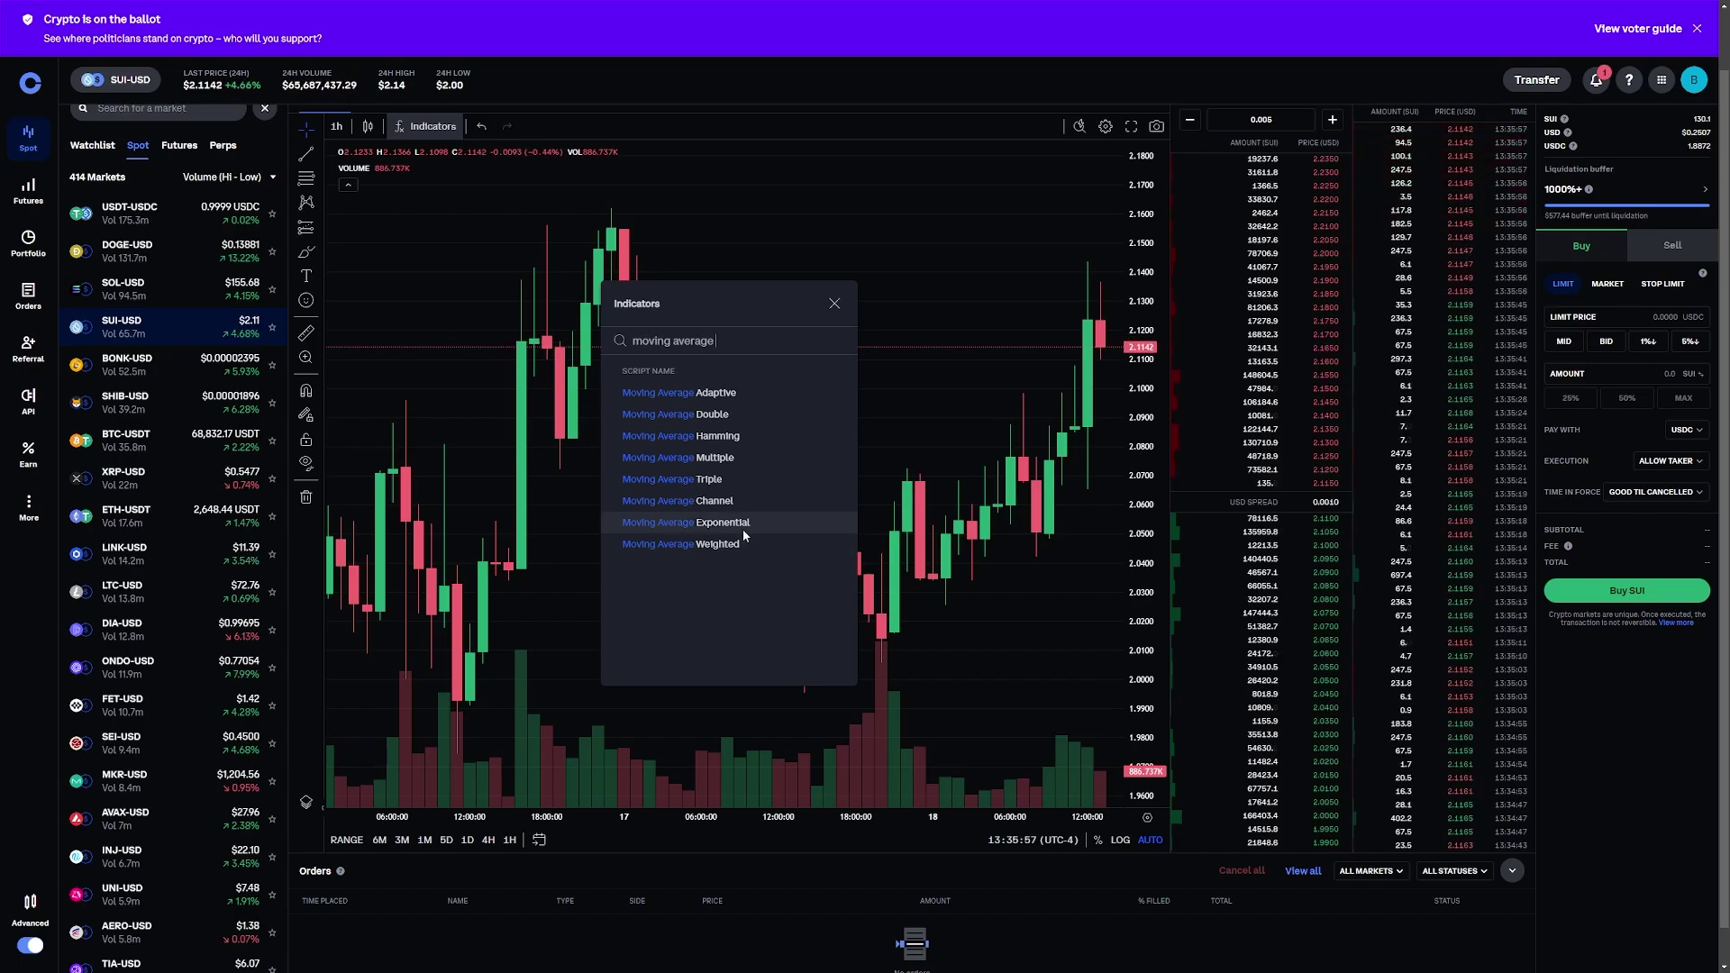
# - Try an 'rsi' search, then search 'macd' and add the MACD indicator
pyautogui.tripleClick(790, 342)
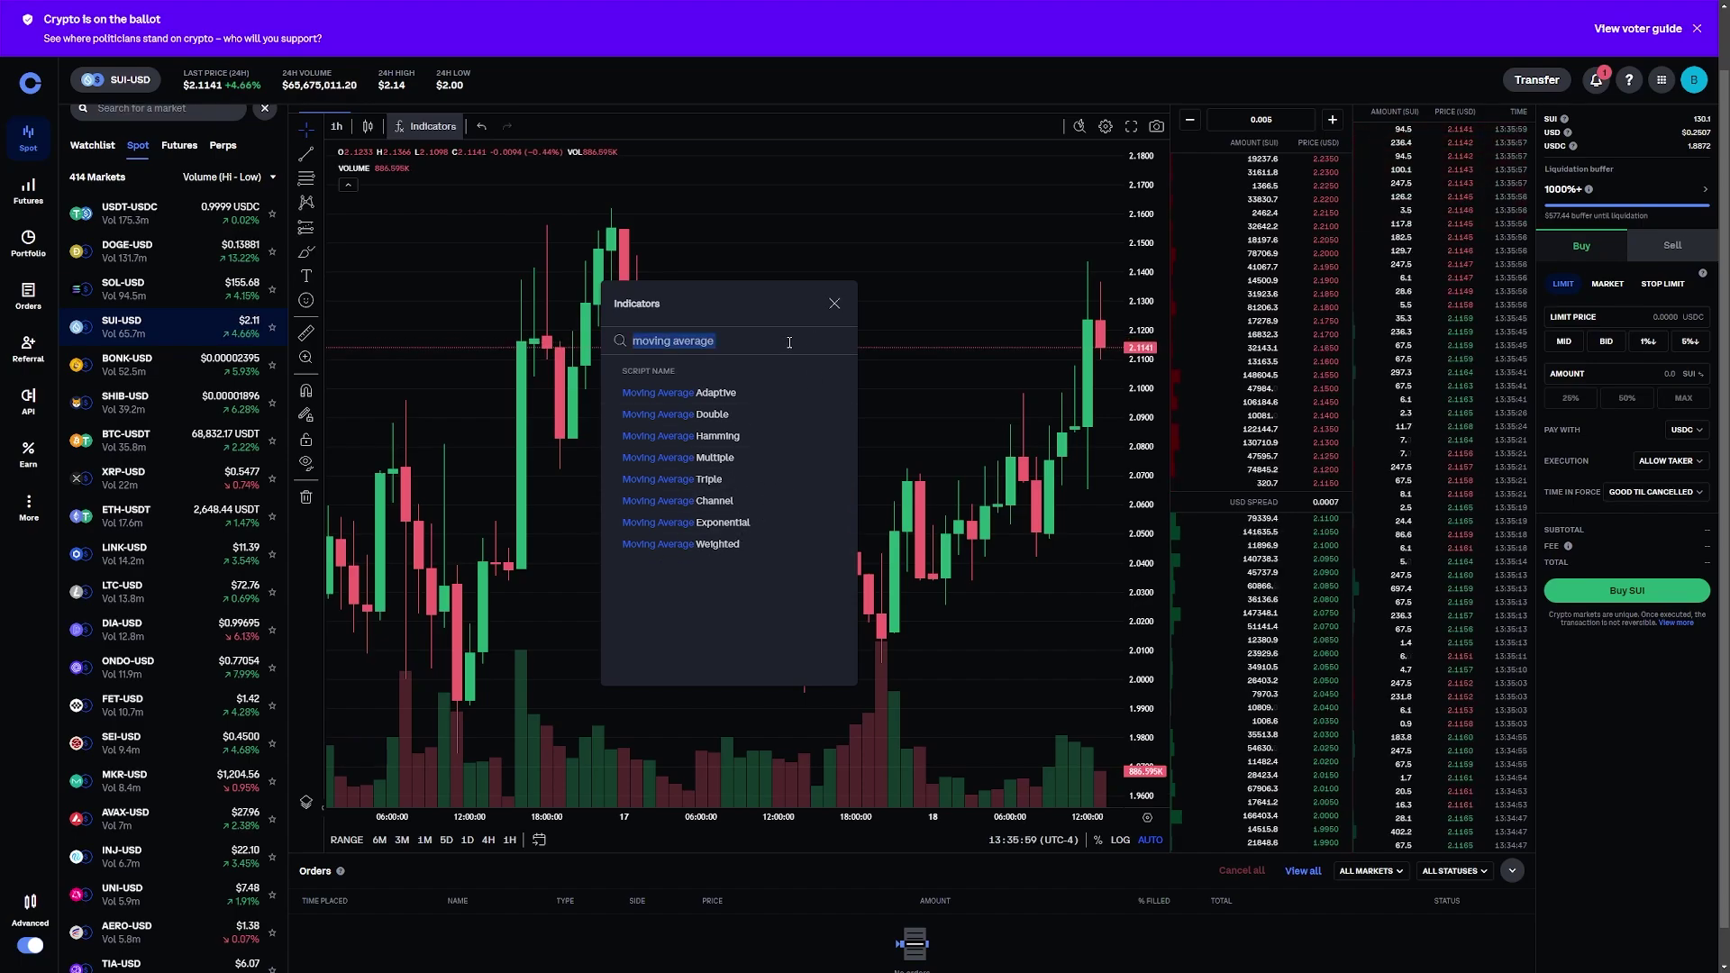
pyautogui.press('BackSpace')
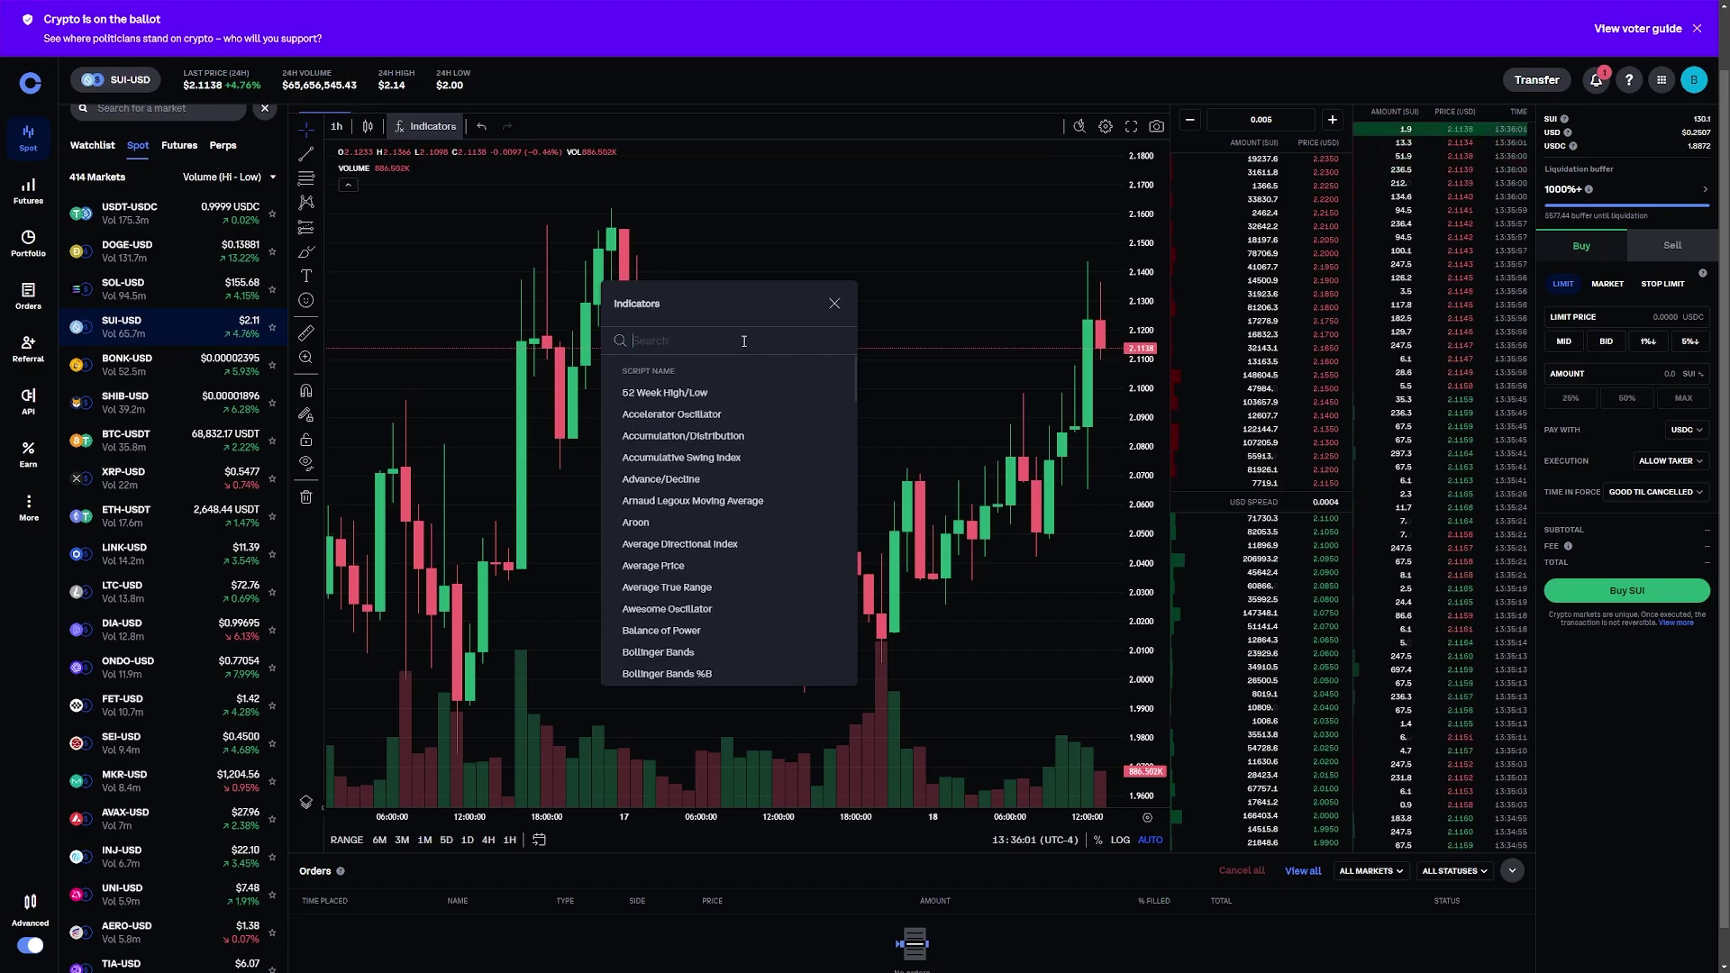
pyautogui.write('rsi')
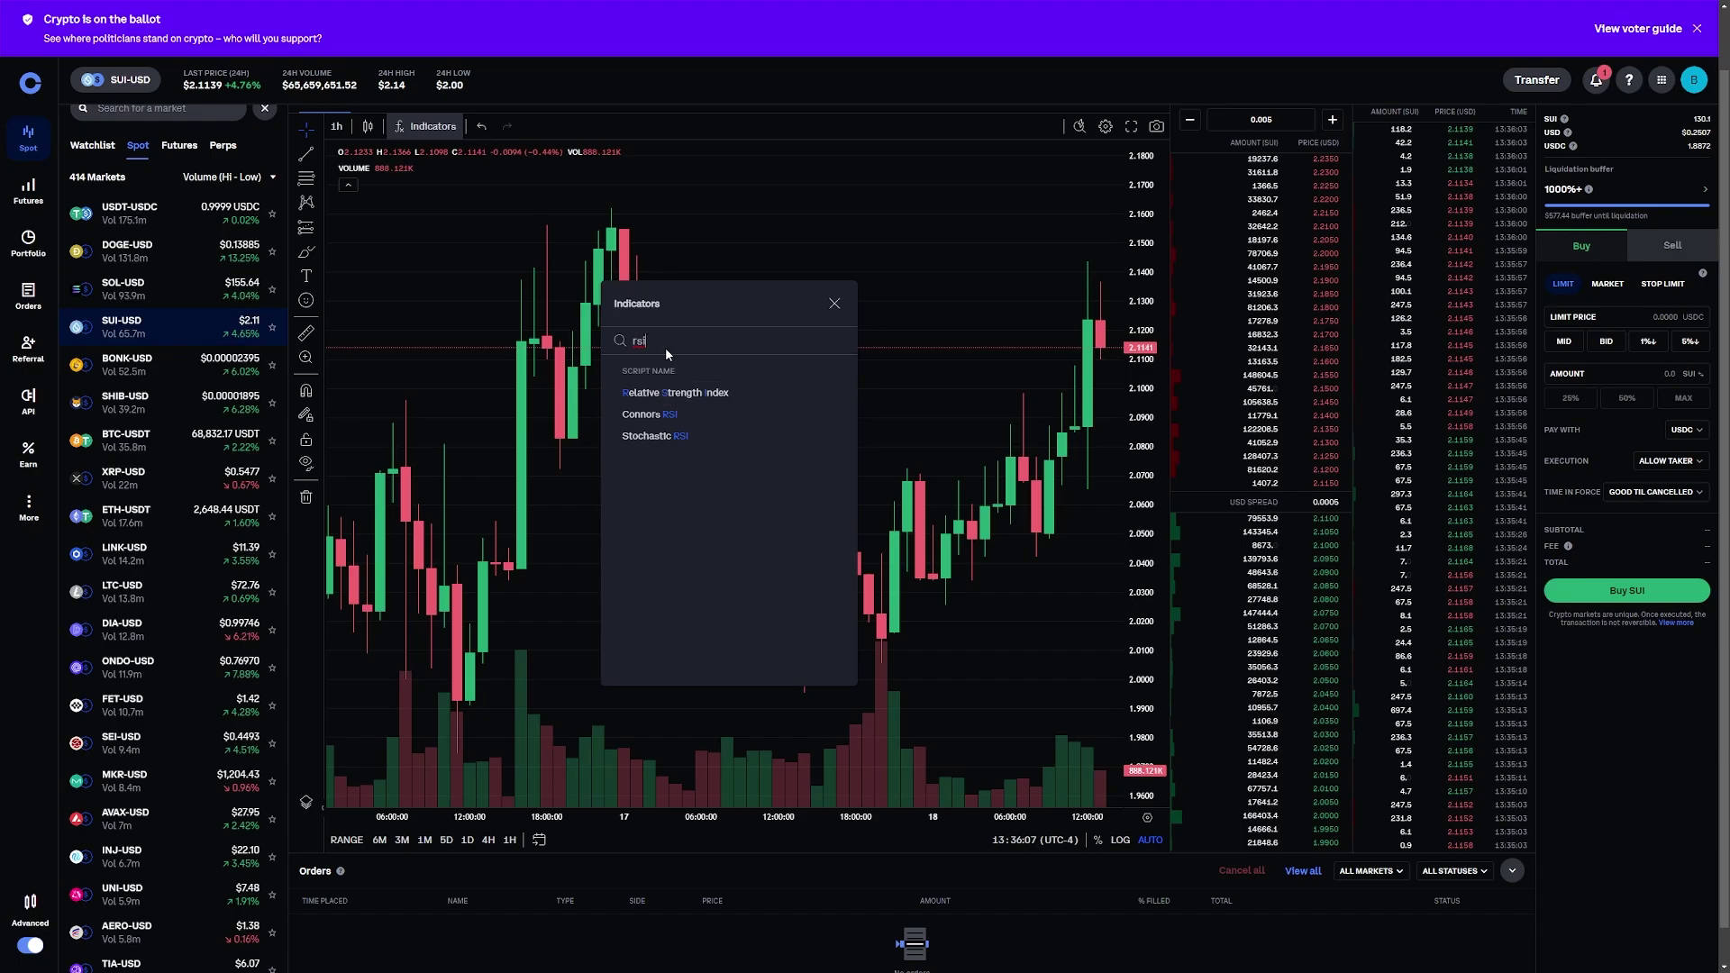
pyautogui.press('BackSpace')
pyautogui.press('BackSpace')
pyautogui.press('BackSpace')
pyautogui.write('macd')
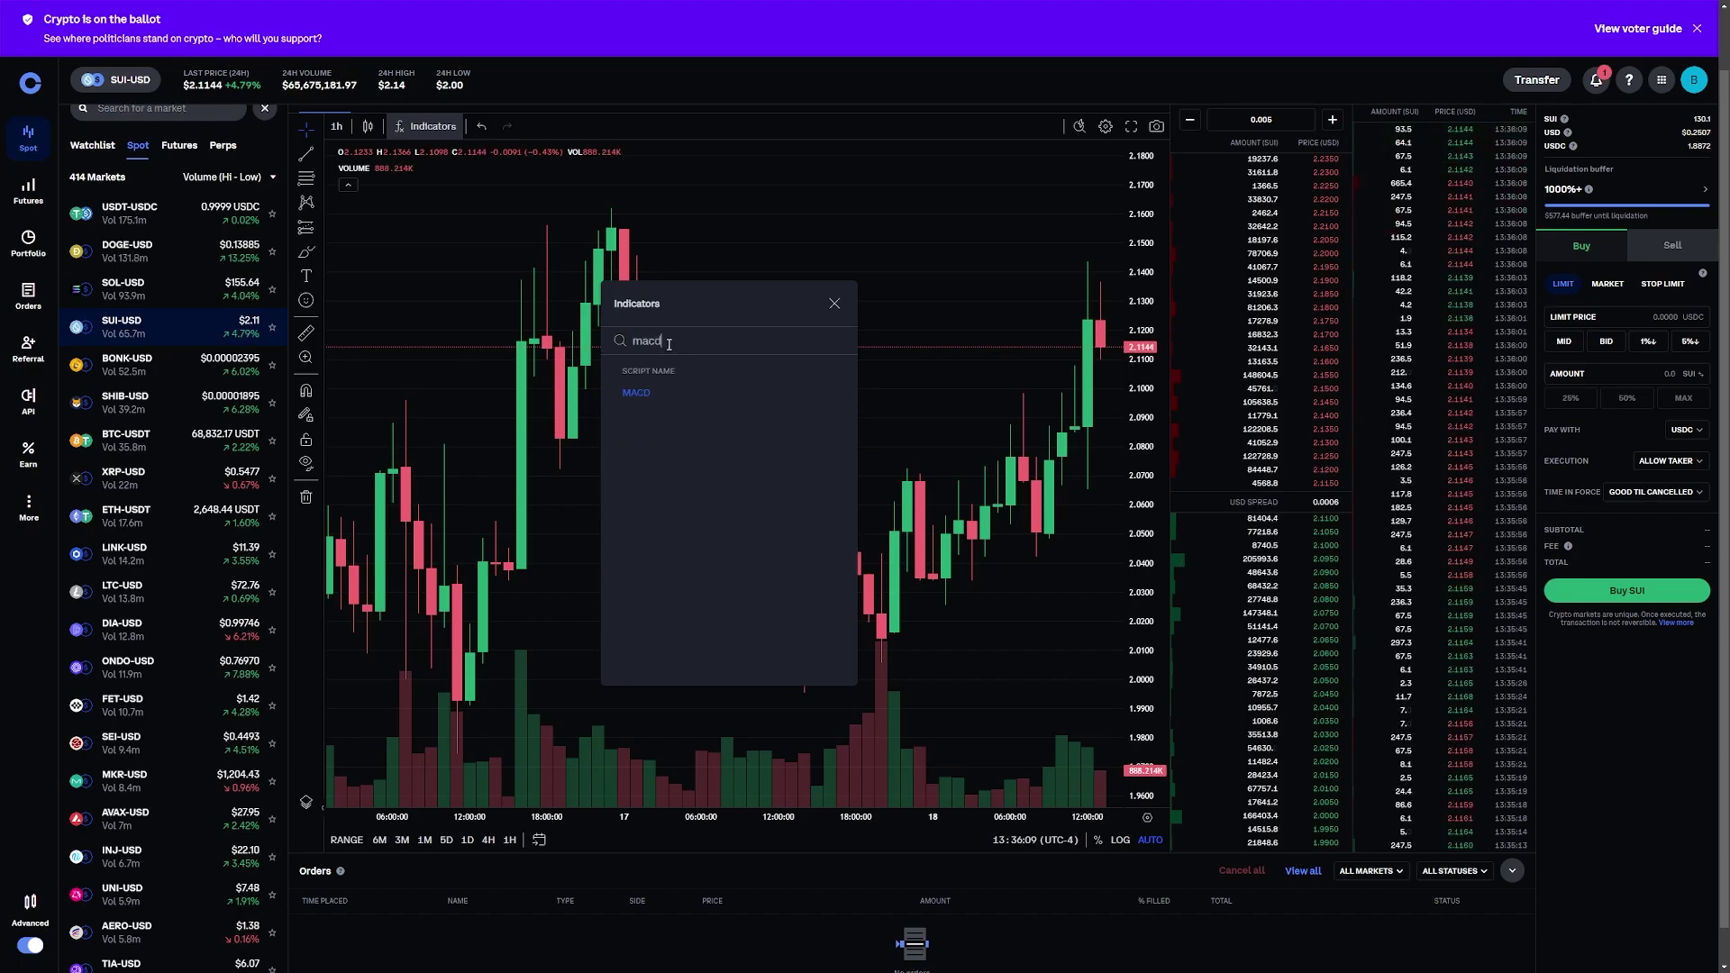
pyautogui.click(635, 394)
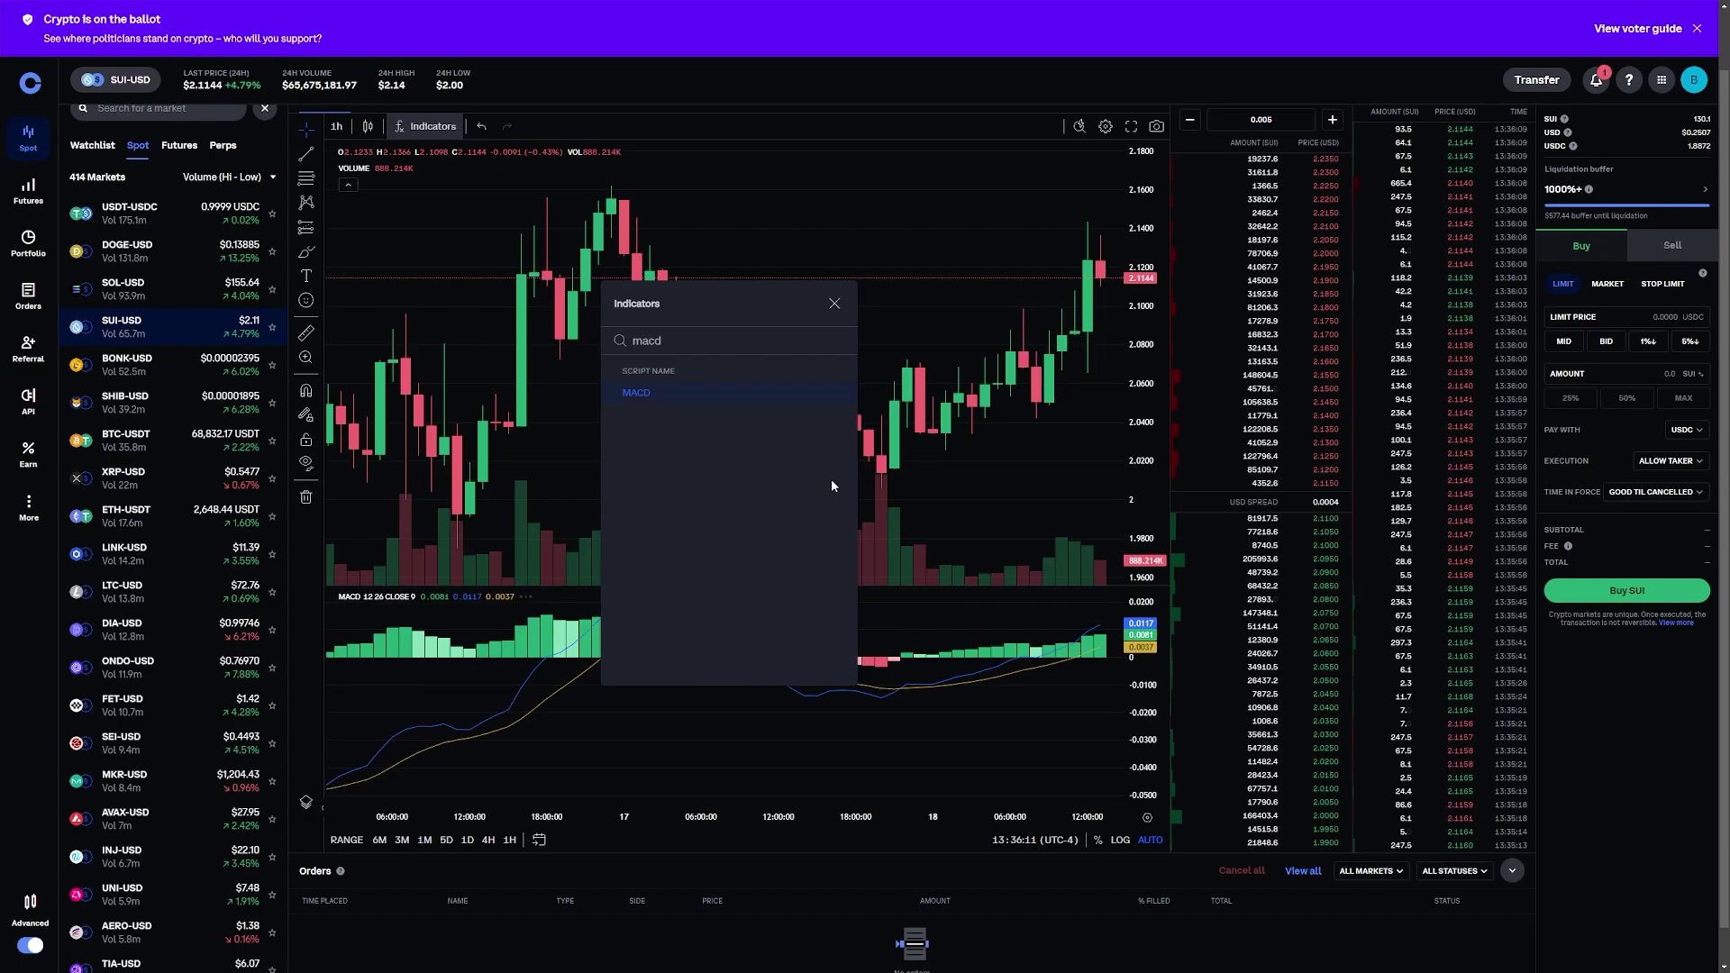
# - Delete the MACD pane from the chart and select BTC-USD in the market list
pyautogui.click(833, 308)
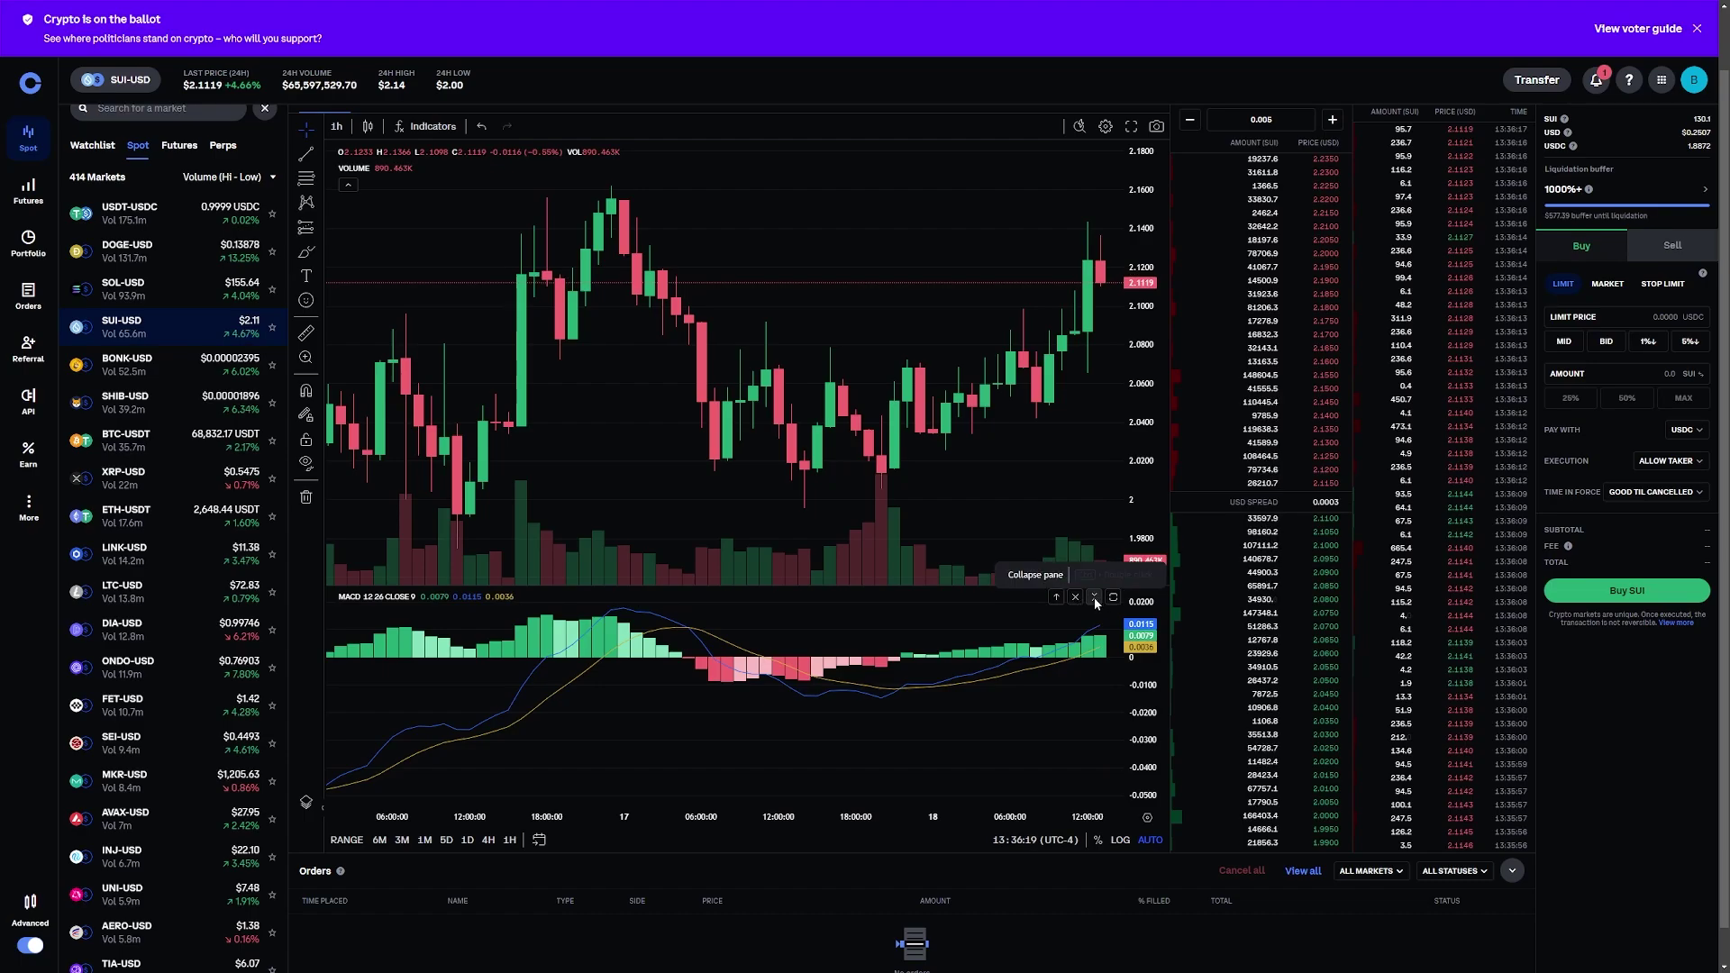
pyautogui.click(1093, 597)
pyautogui.click(1094, 798)
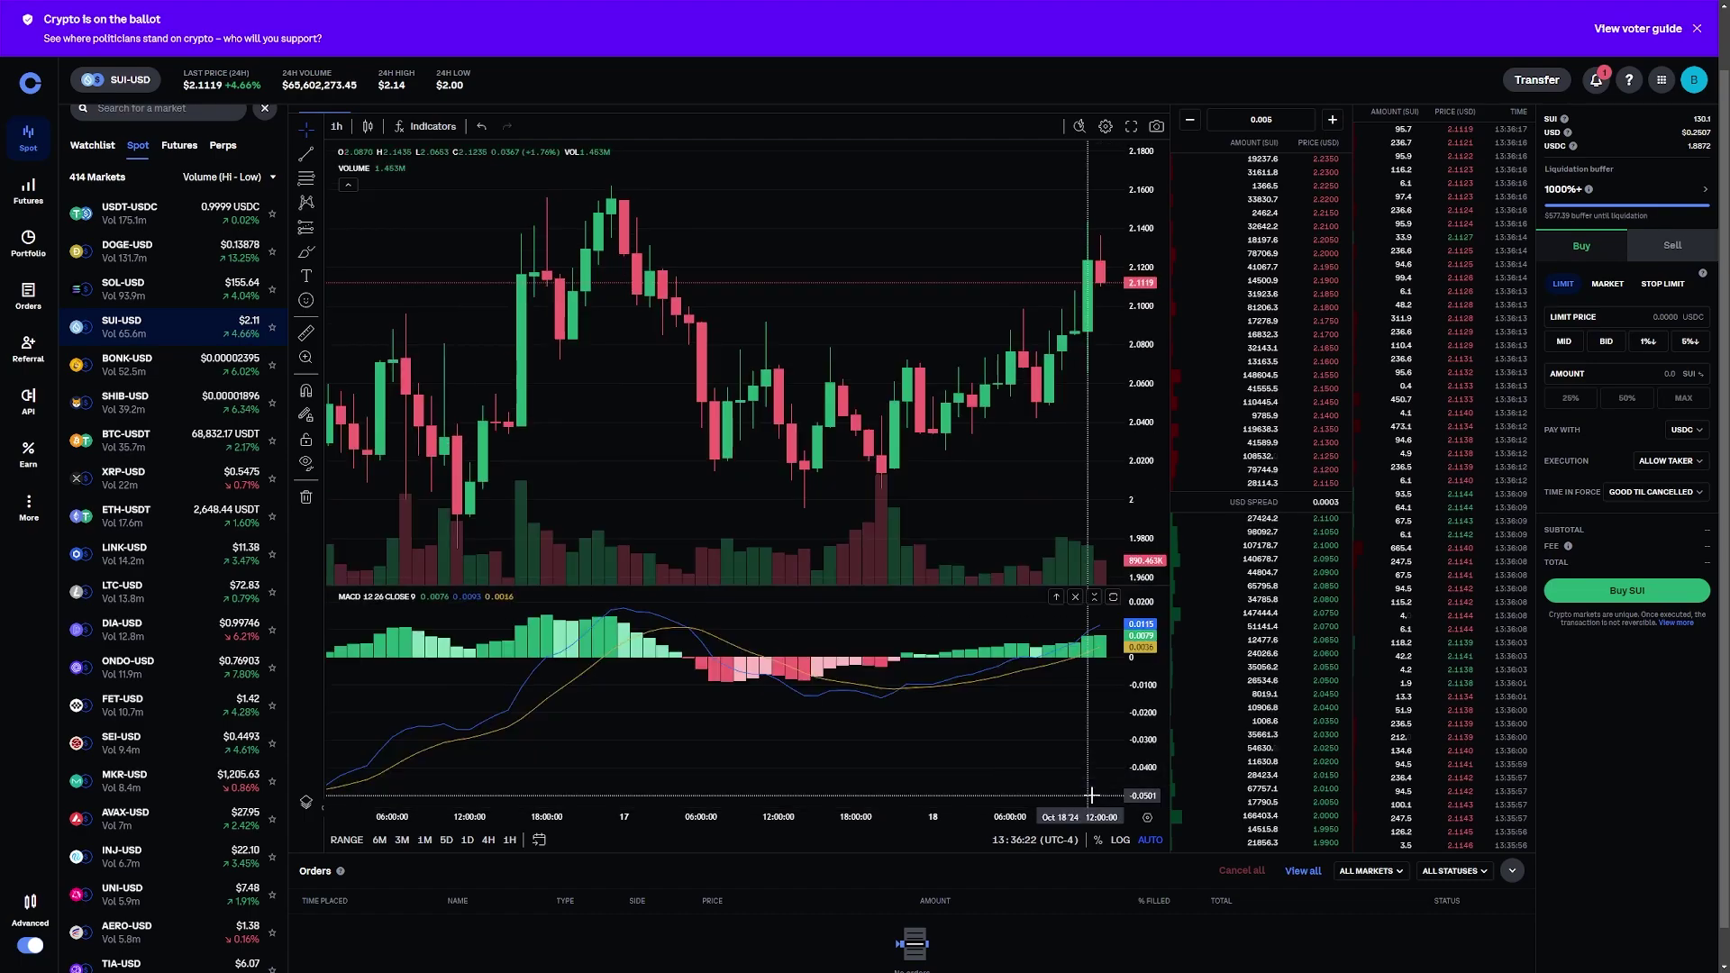
pyautogui.click(1076, 598)
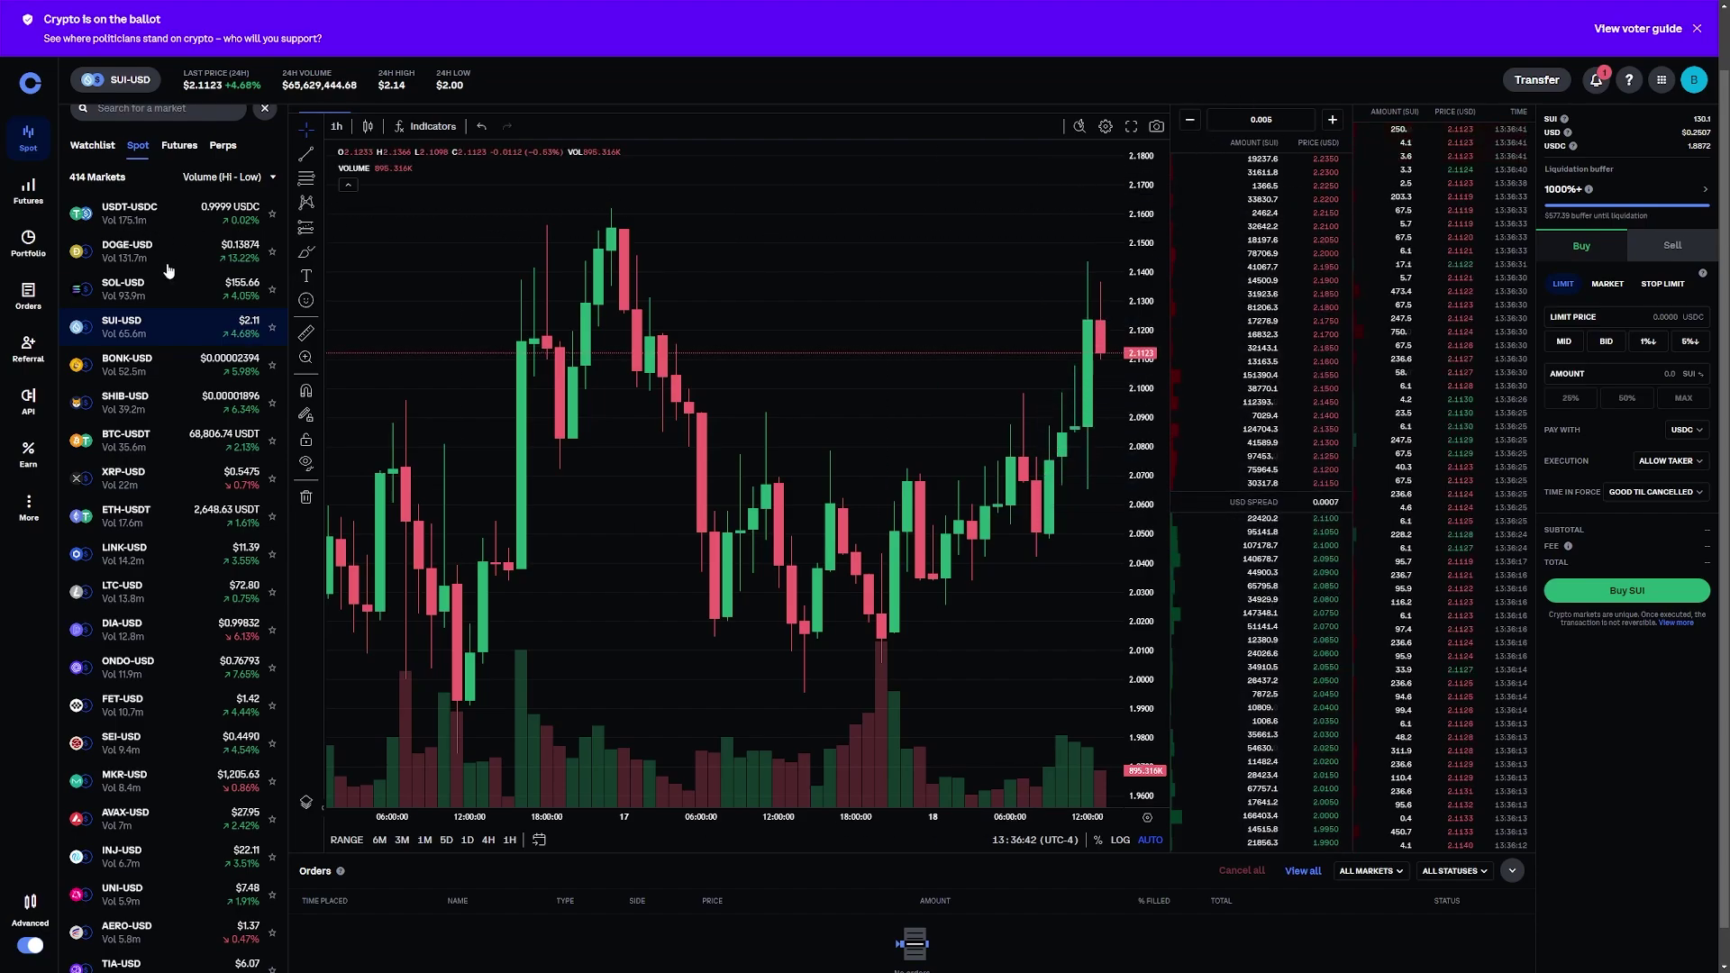
pyautogui.scroll(1, 185, 278)
pyautogui.click(122, 212)
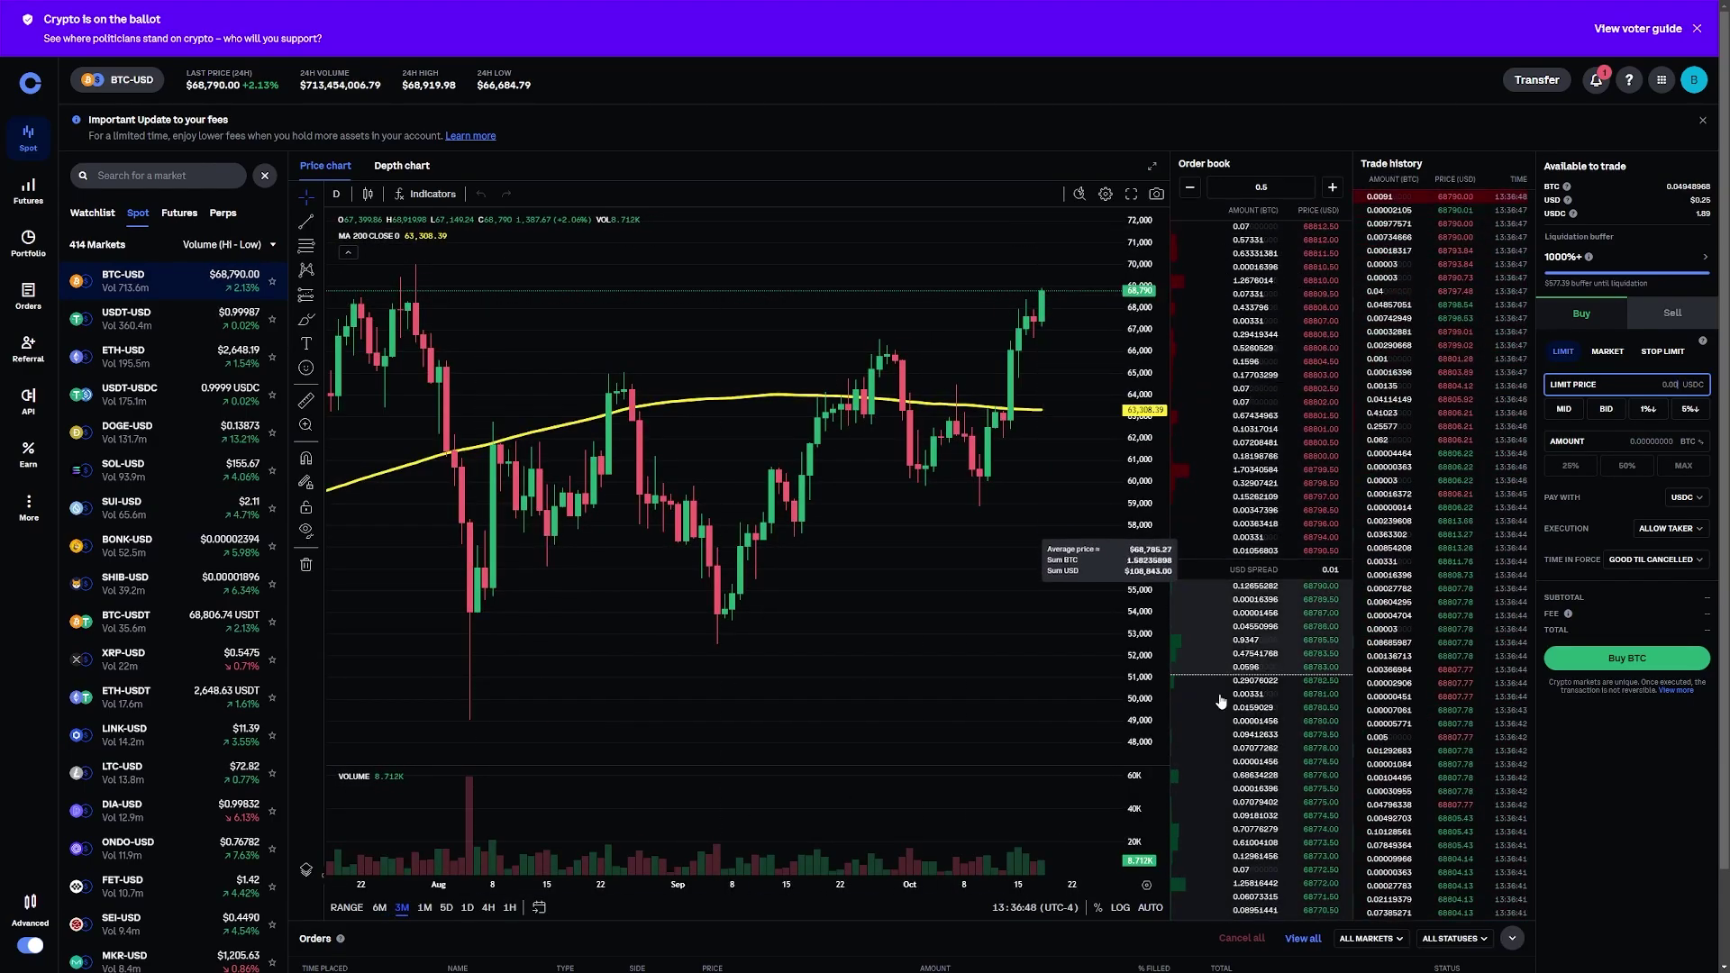
# - Step the order book grouping up through 1, 2.5 and 5 to 10
pyautogui.click(1332, 188)
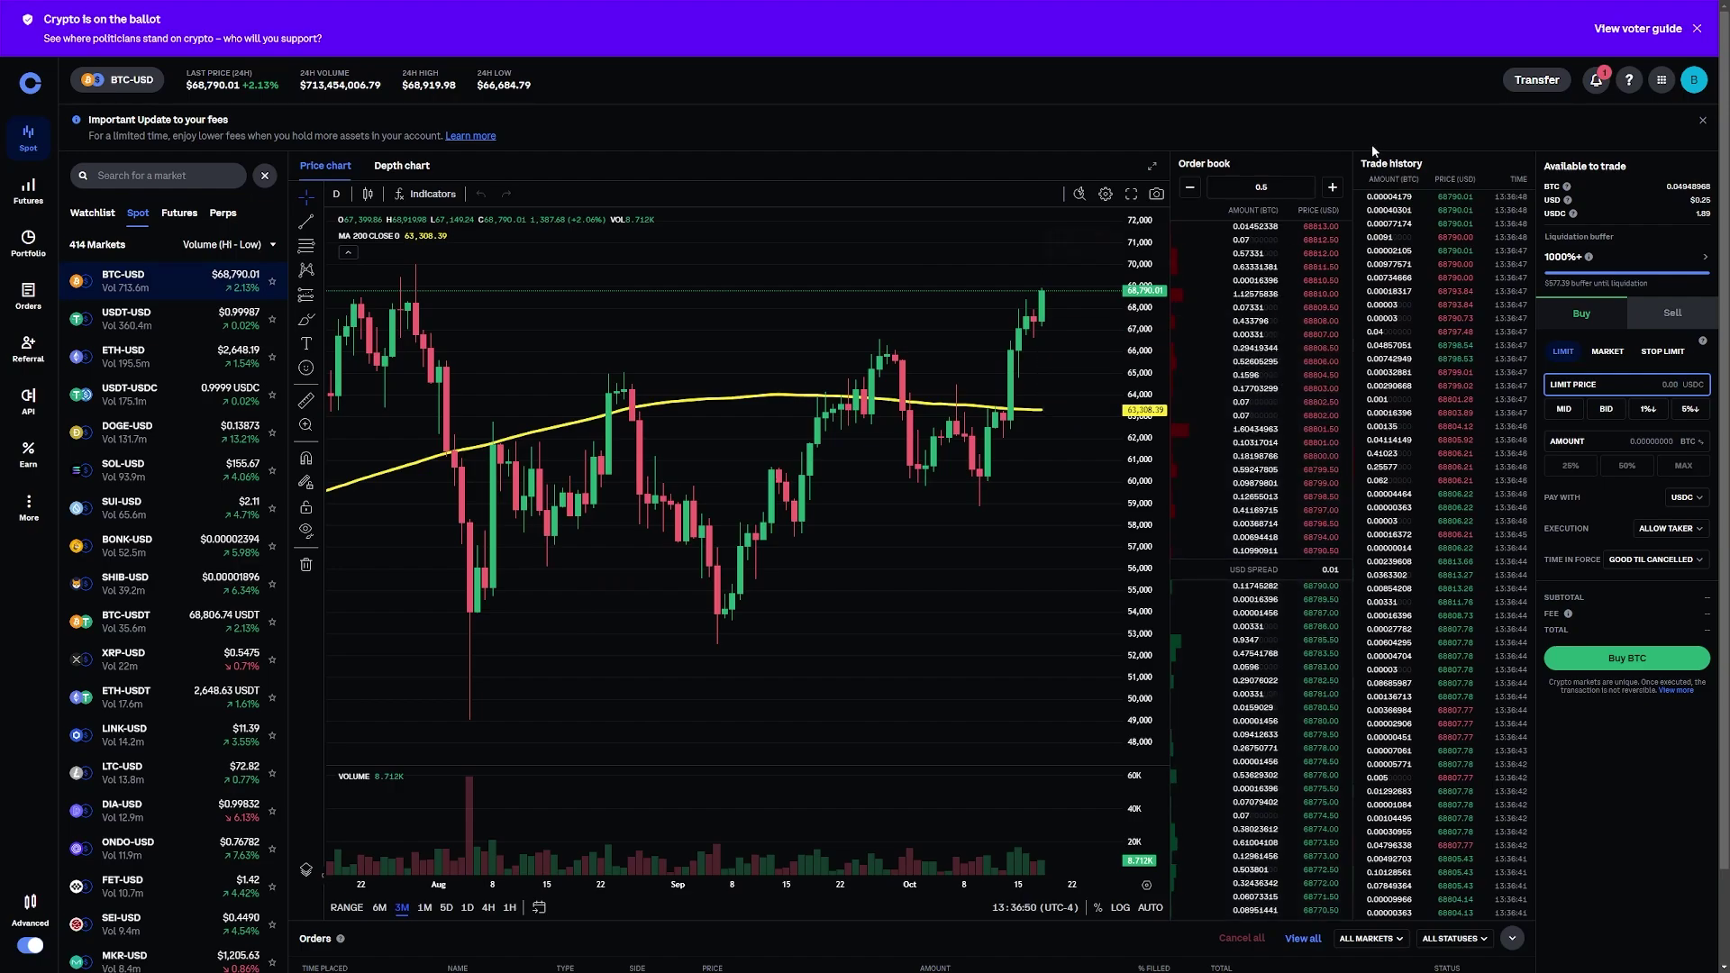
pyautogui.click(1332, 190)
pyautogui.click(1333, 188)
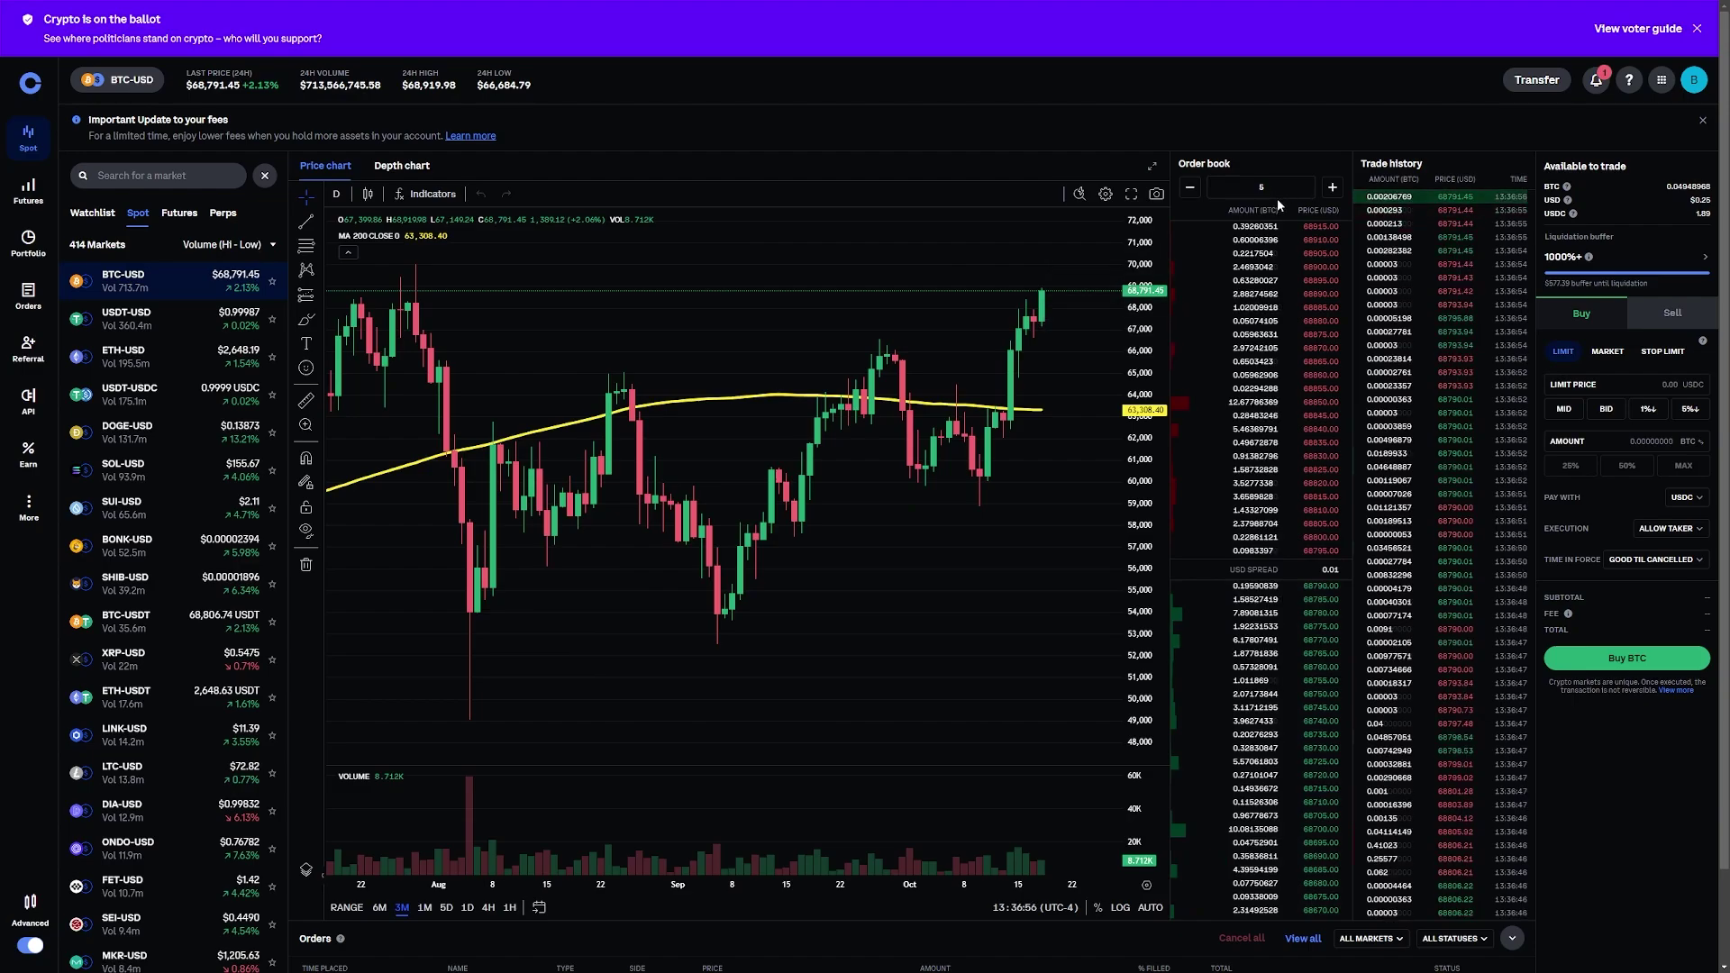
pyautogui.click(1333, 189)
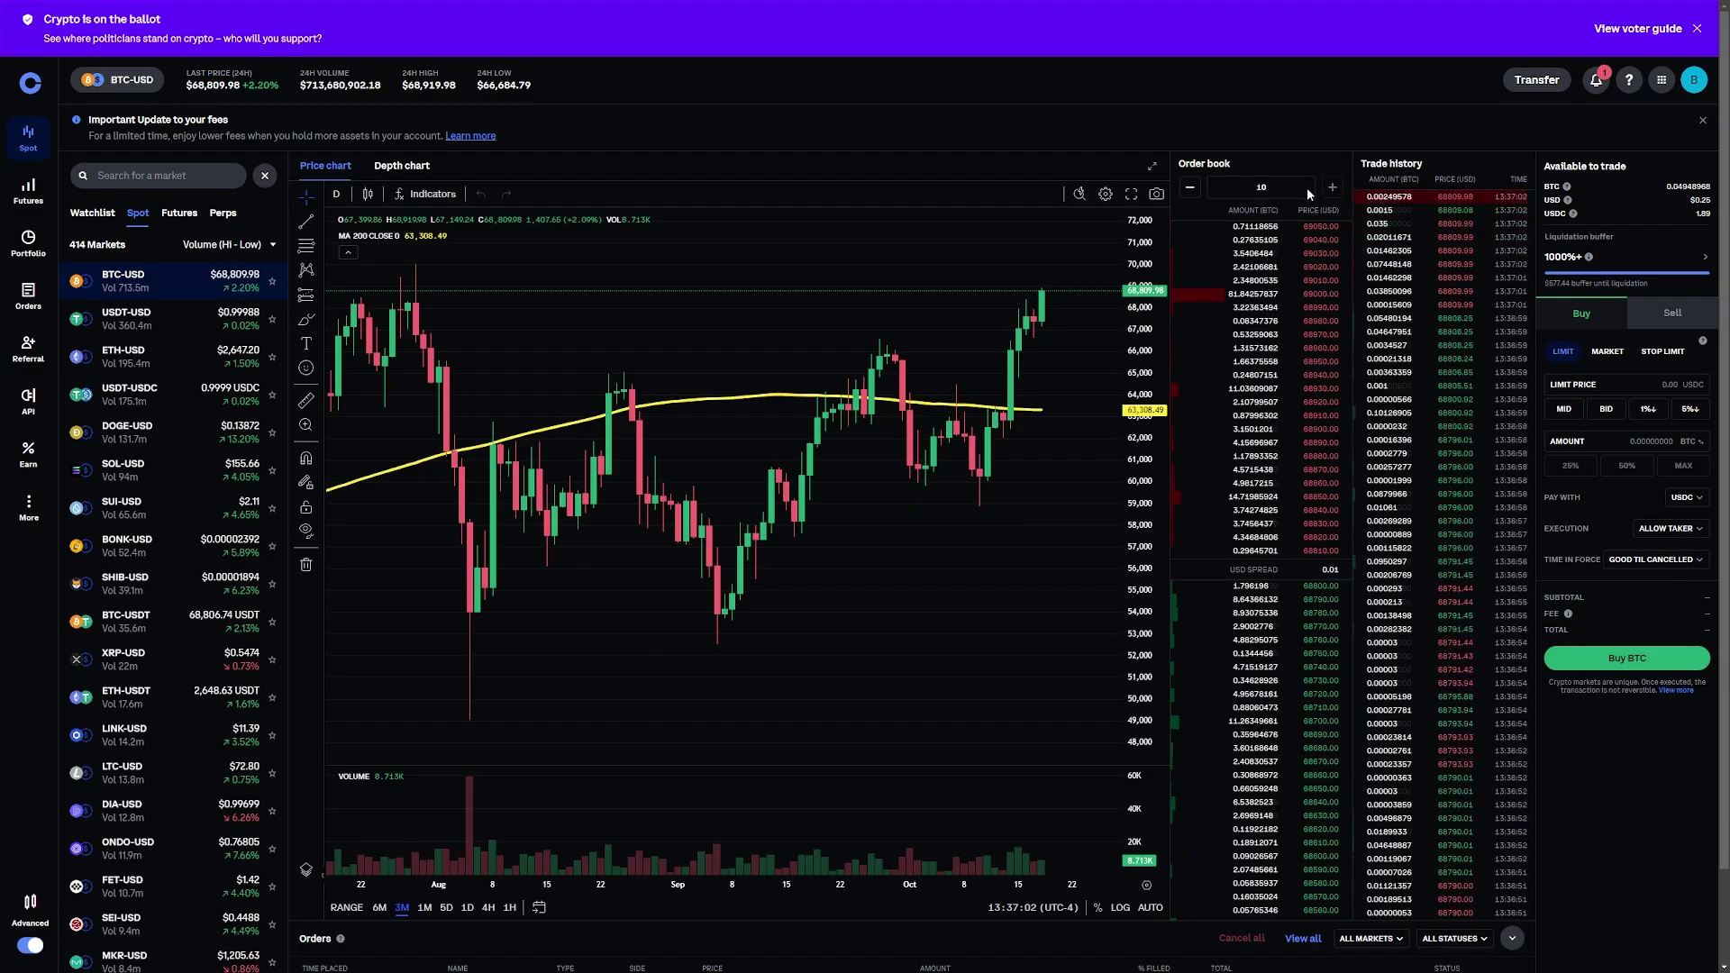
pyautogui.moveTo(1294, 561)
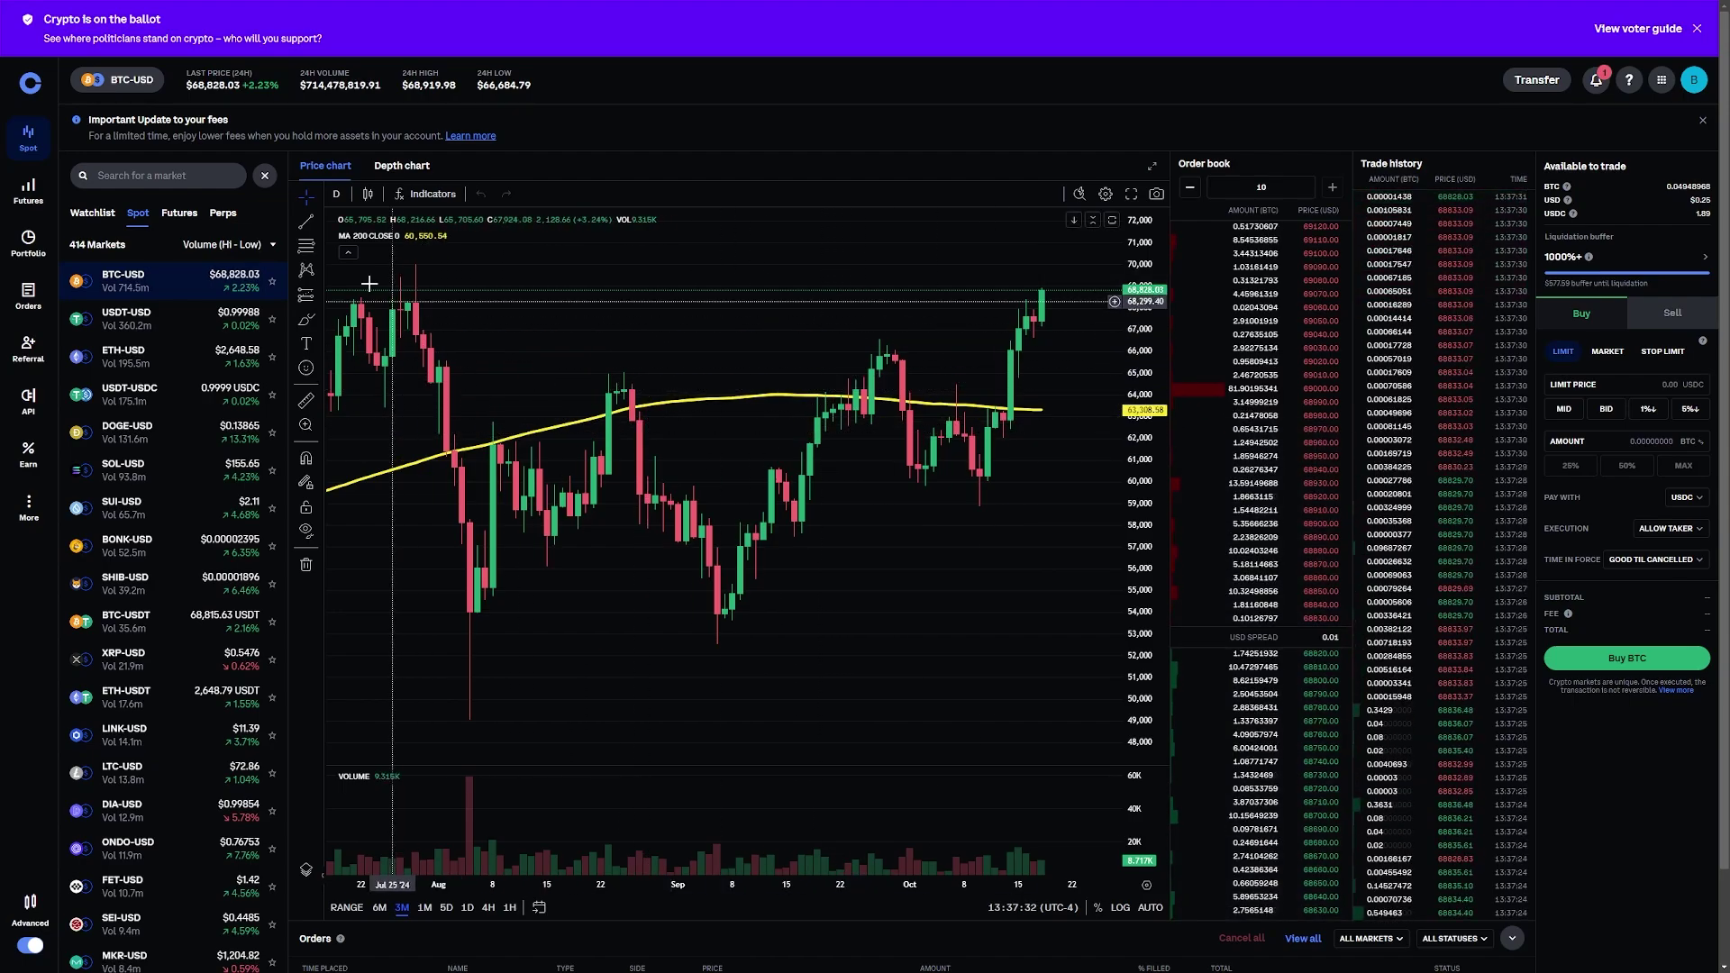
# - Draw a trend line from the late-July high to early October
pyautogui.click(304, 228)
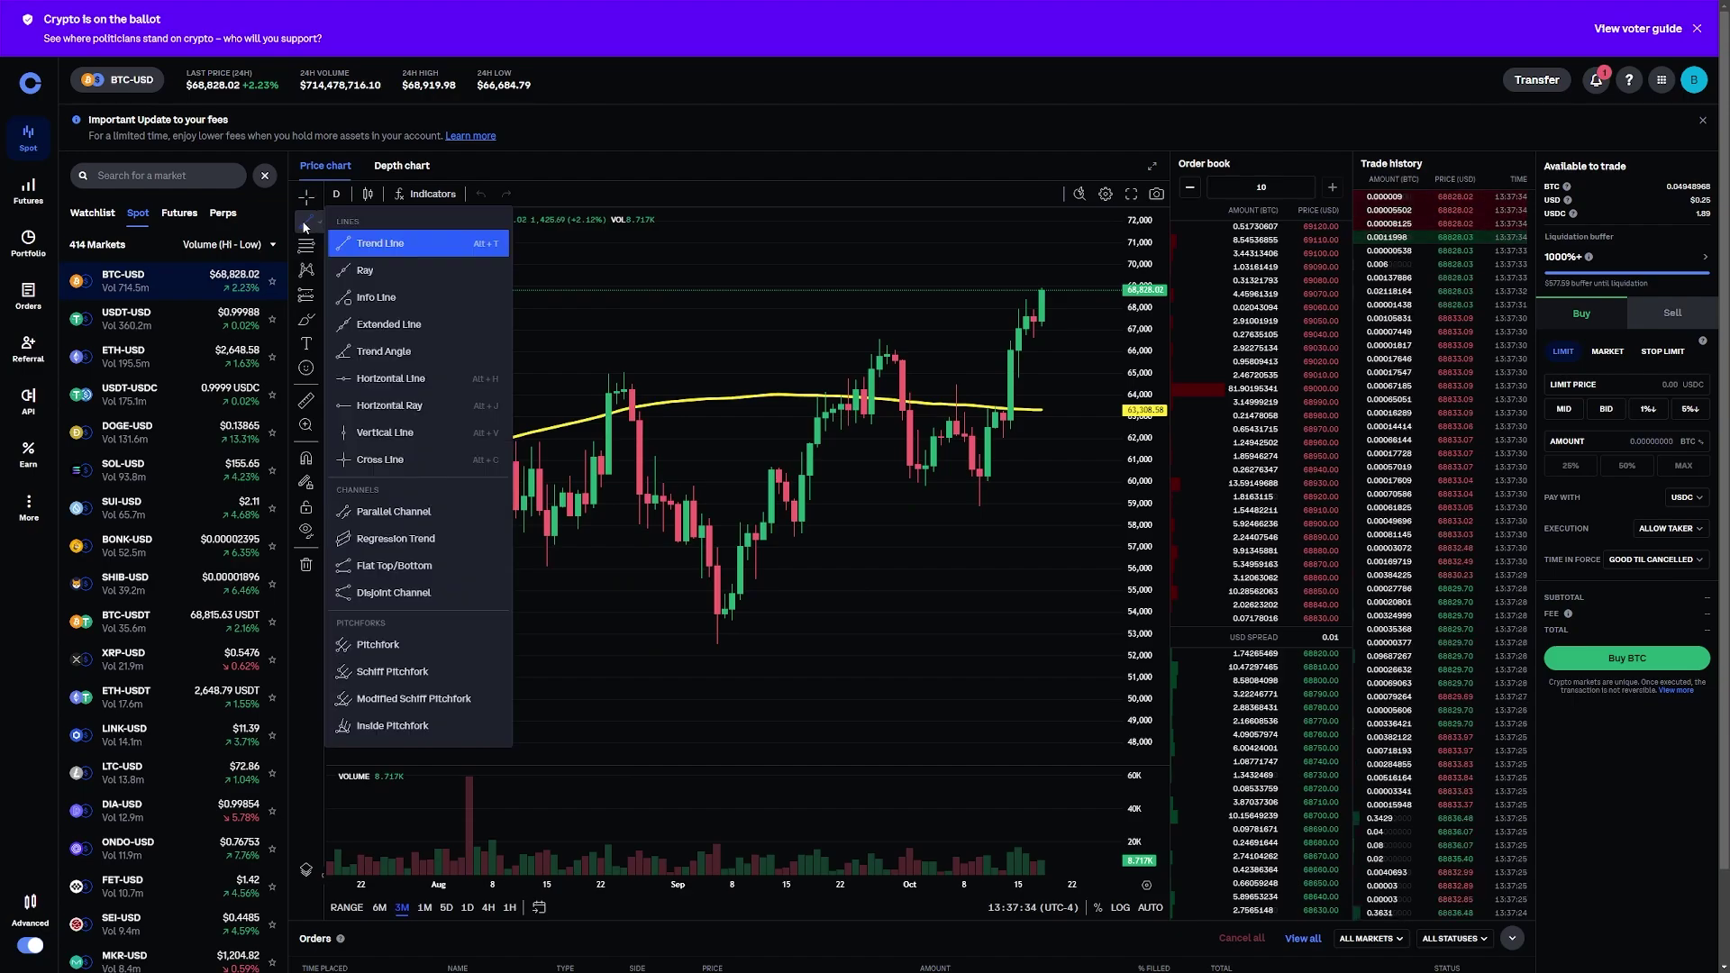
pyautogui.click(307, 227)
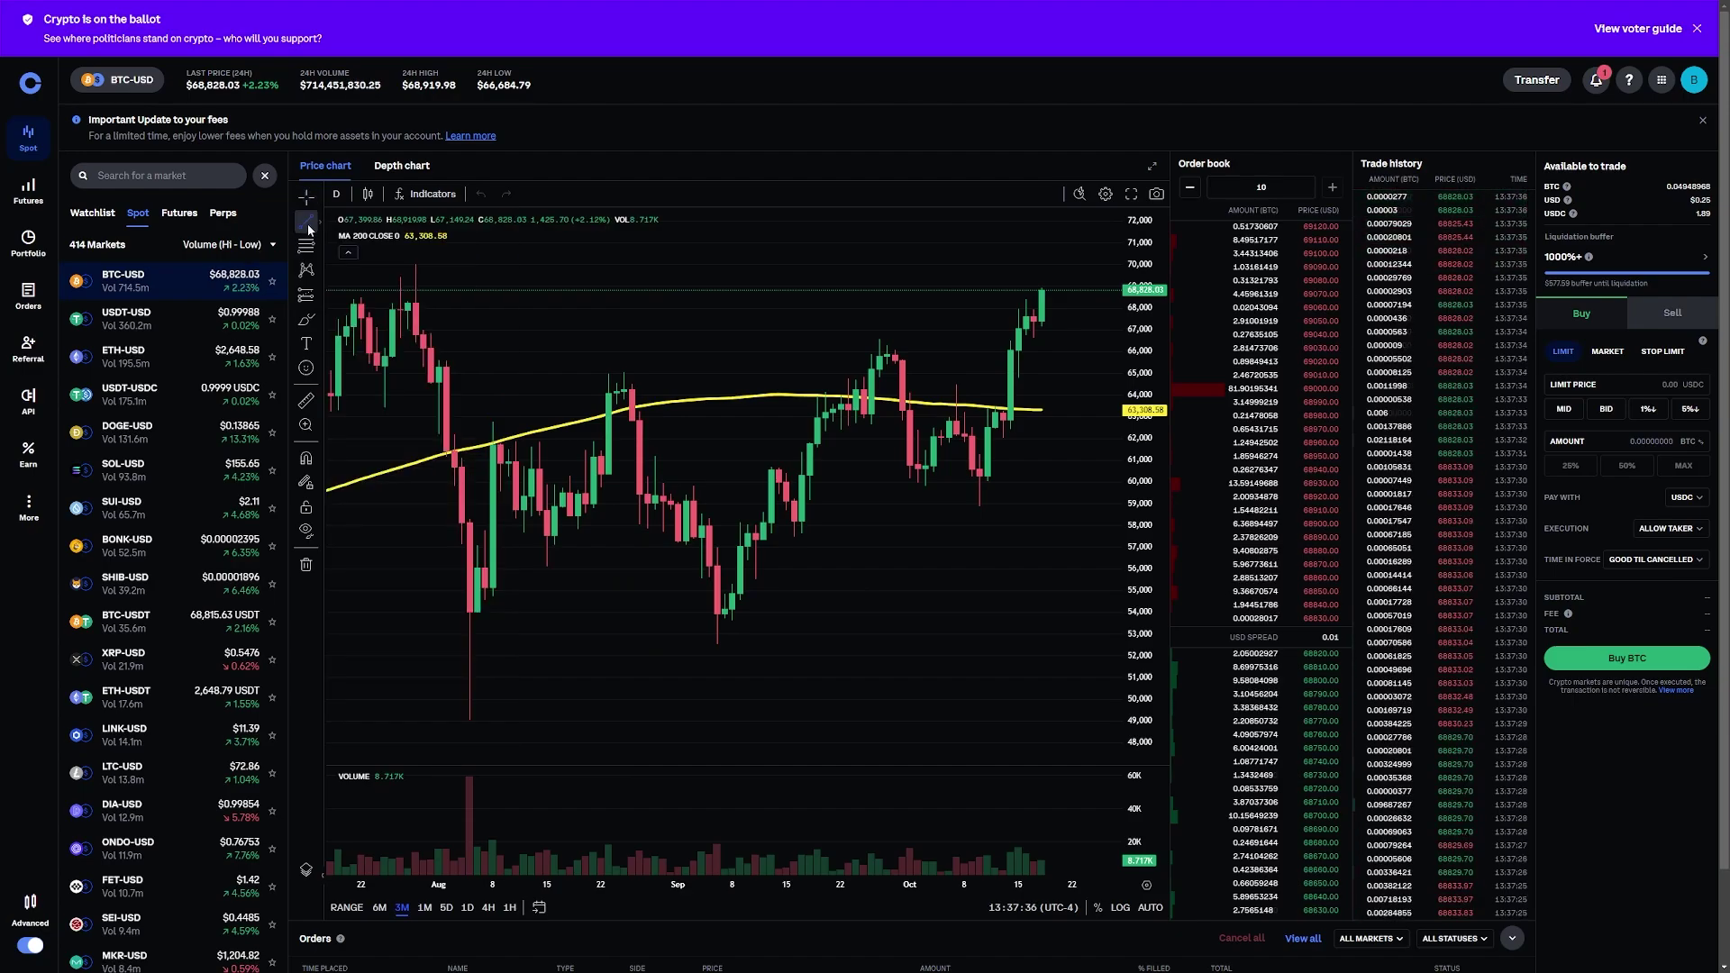
pyautogui.click(308, 228)
pyautogui.click(368, 250)
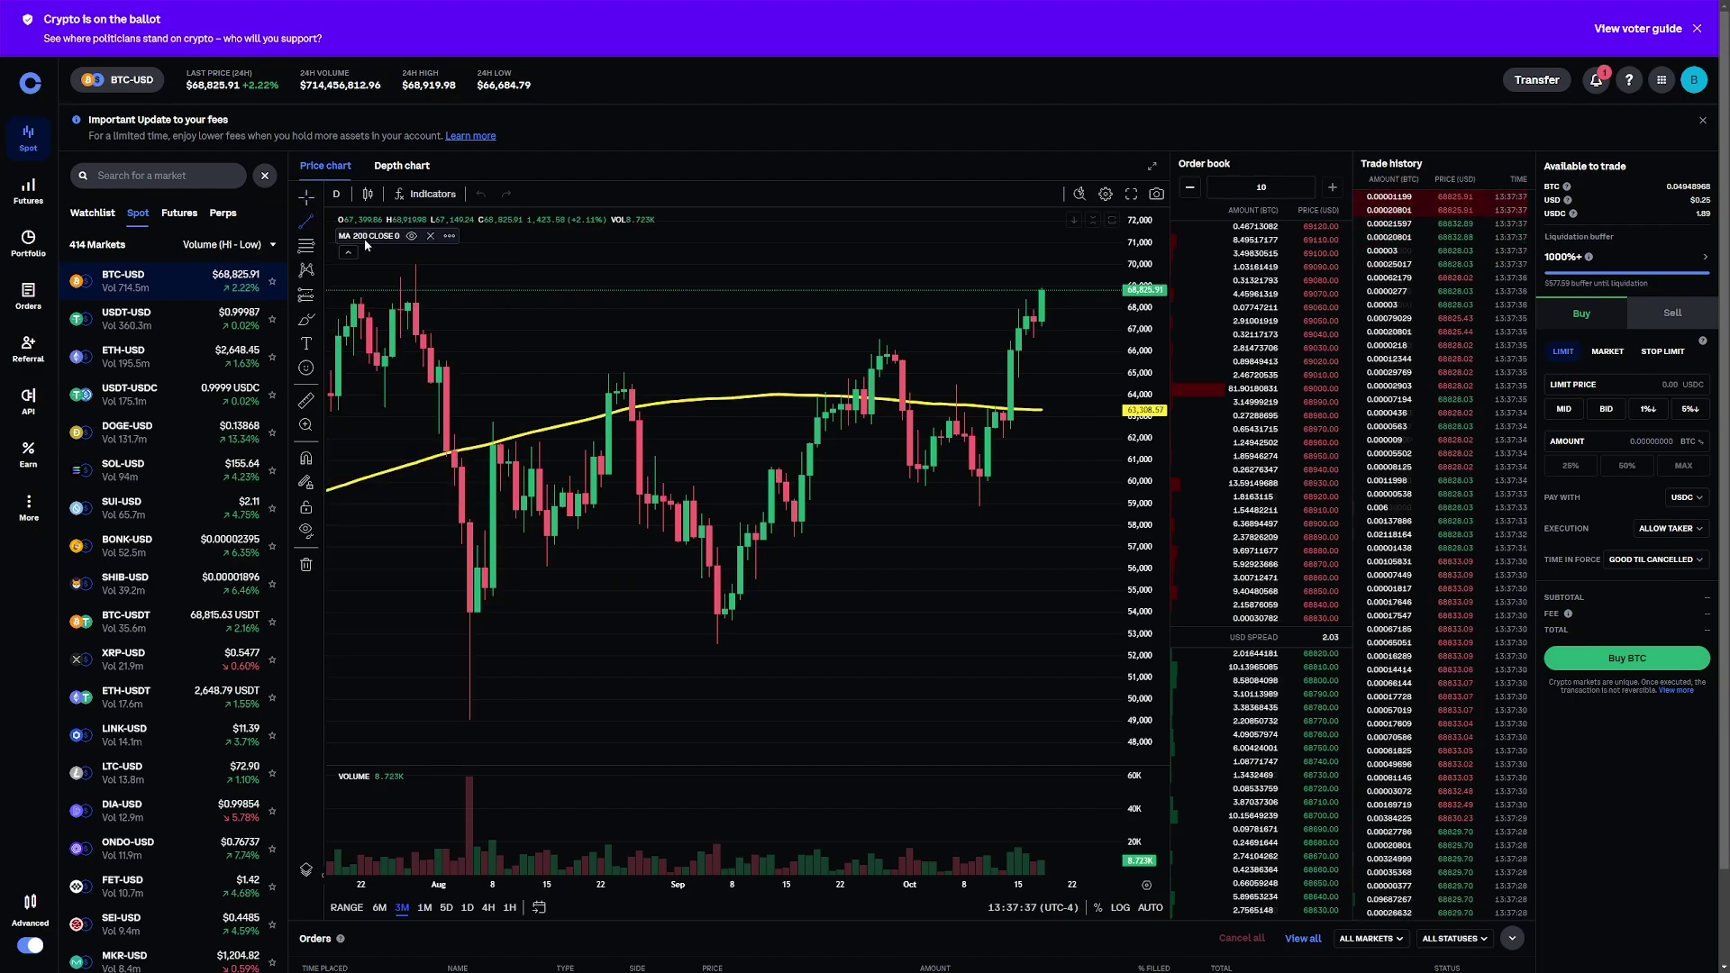
pyautogui.click(416, 264)
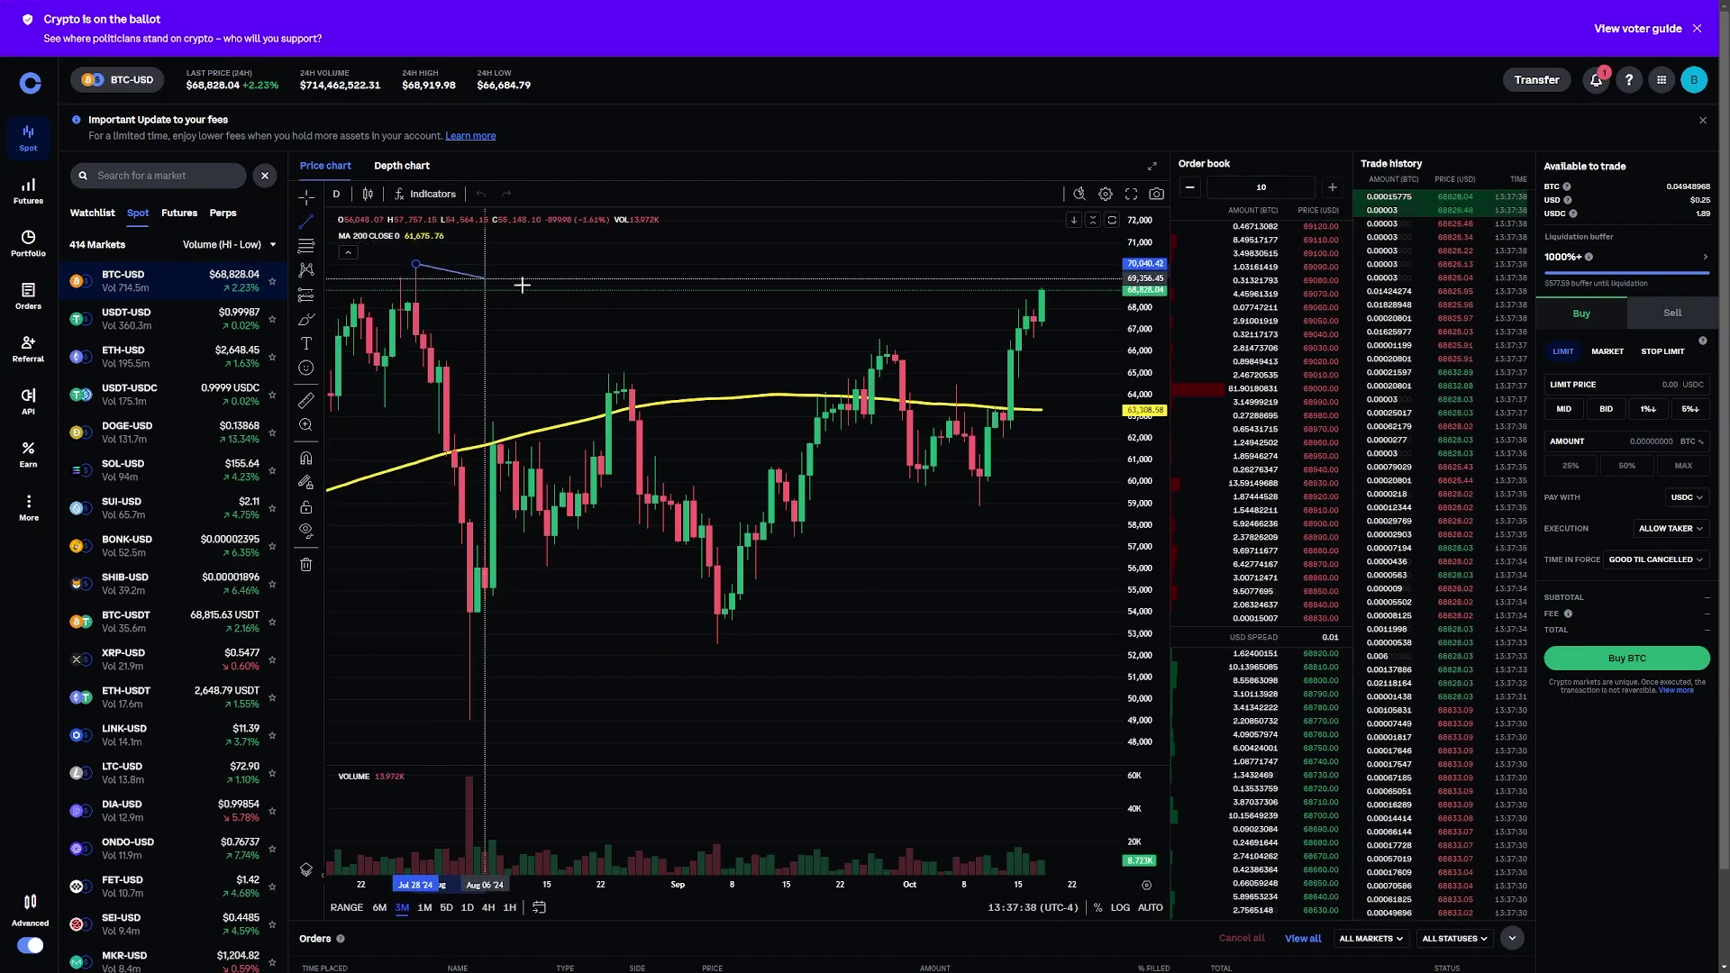
pyautogui.click(995, 559)
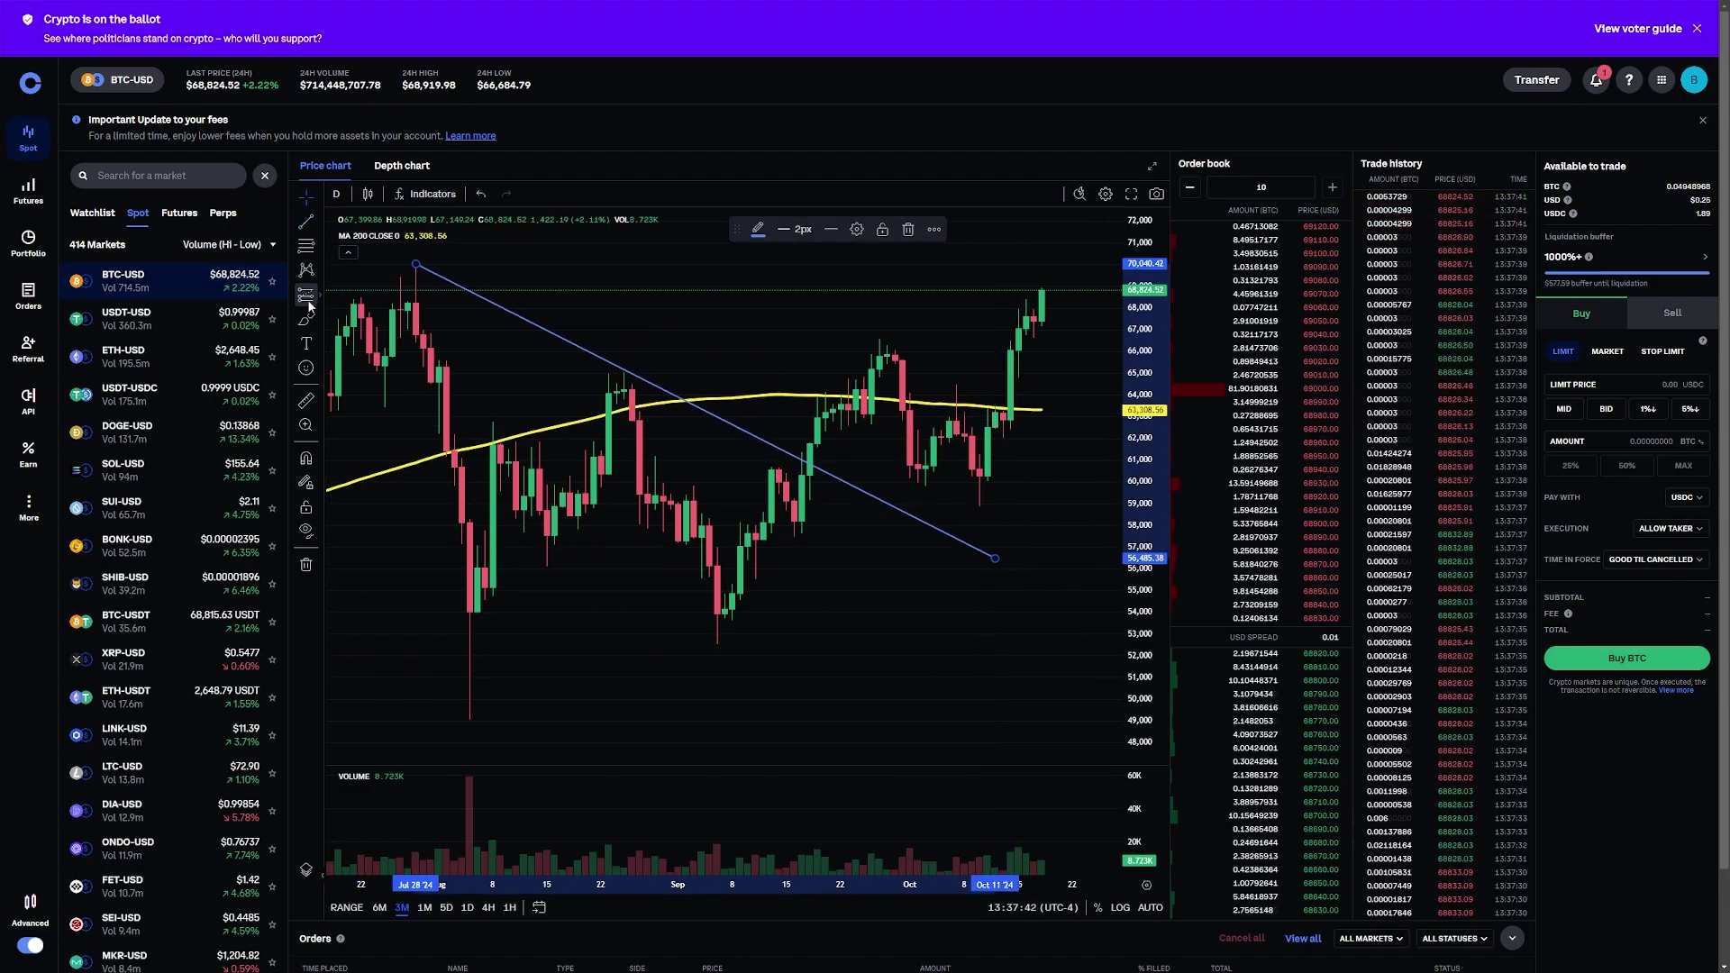
pyautogui.press('Escape')
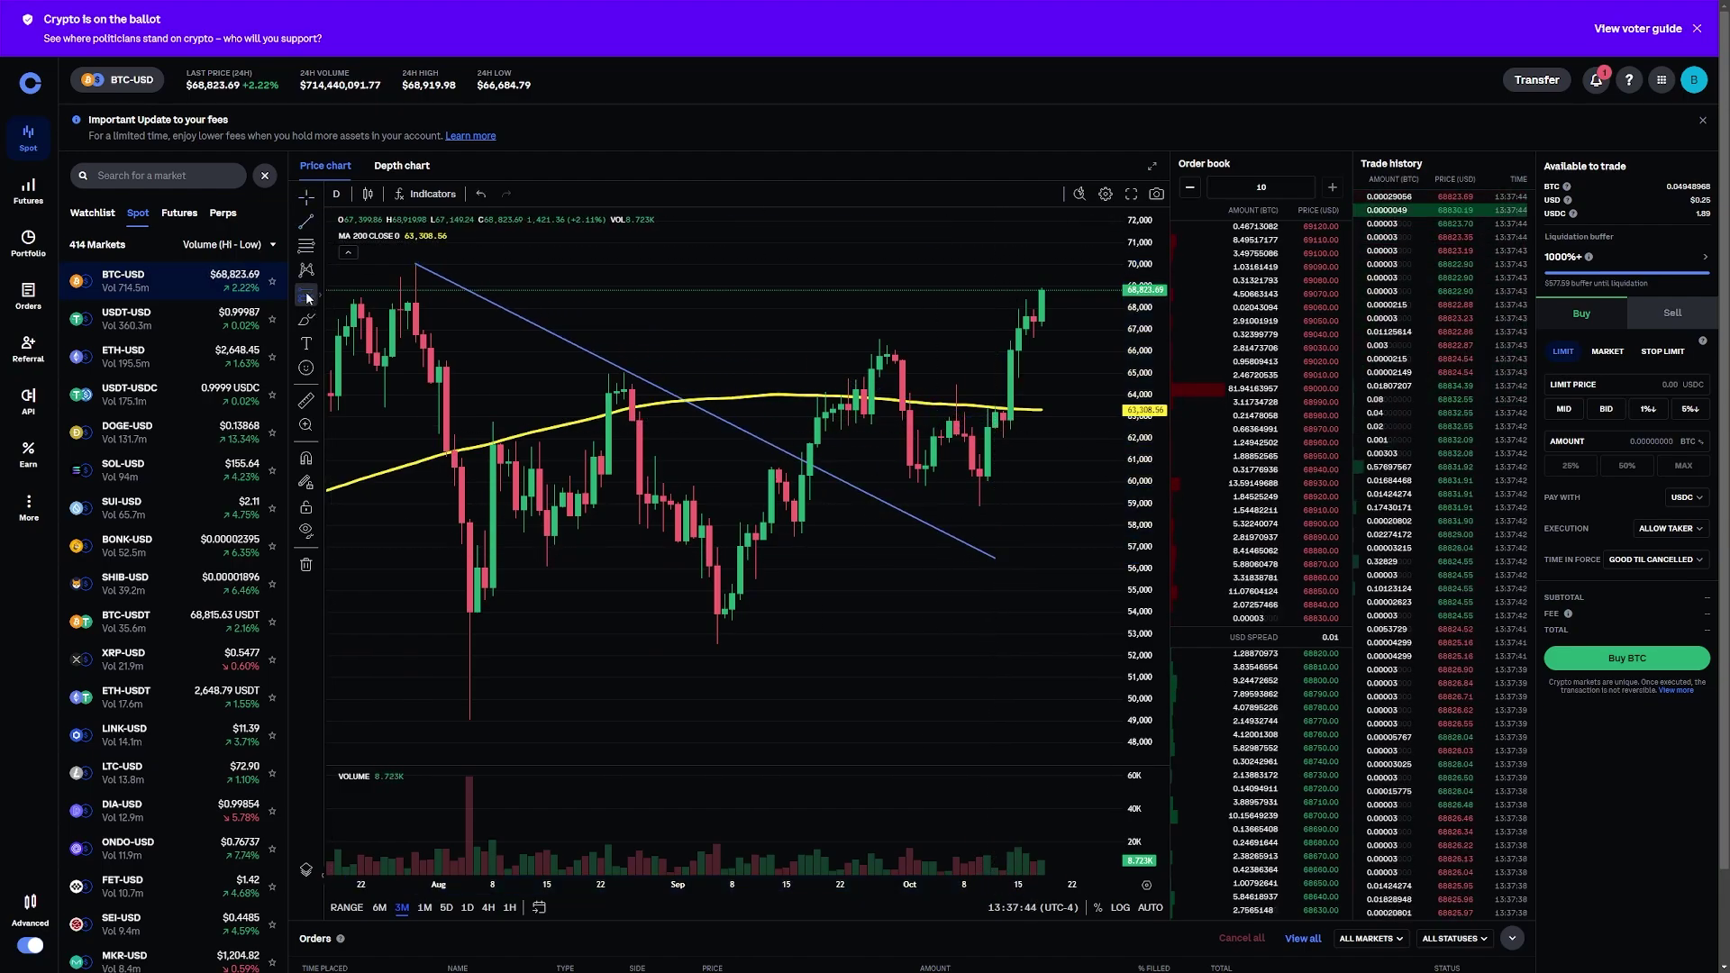
# - Place a long position box with a raised stop and target near 69,791
pyautogui.click(309, 300)
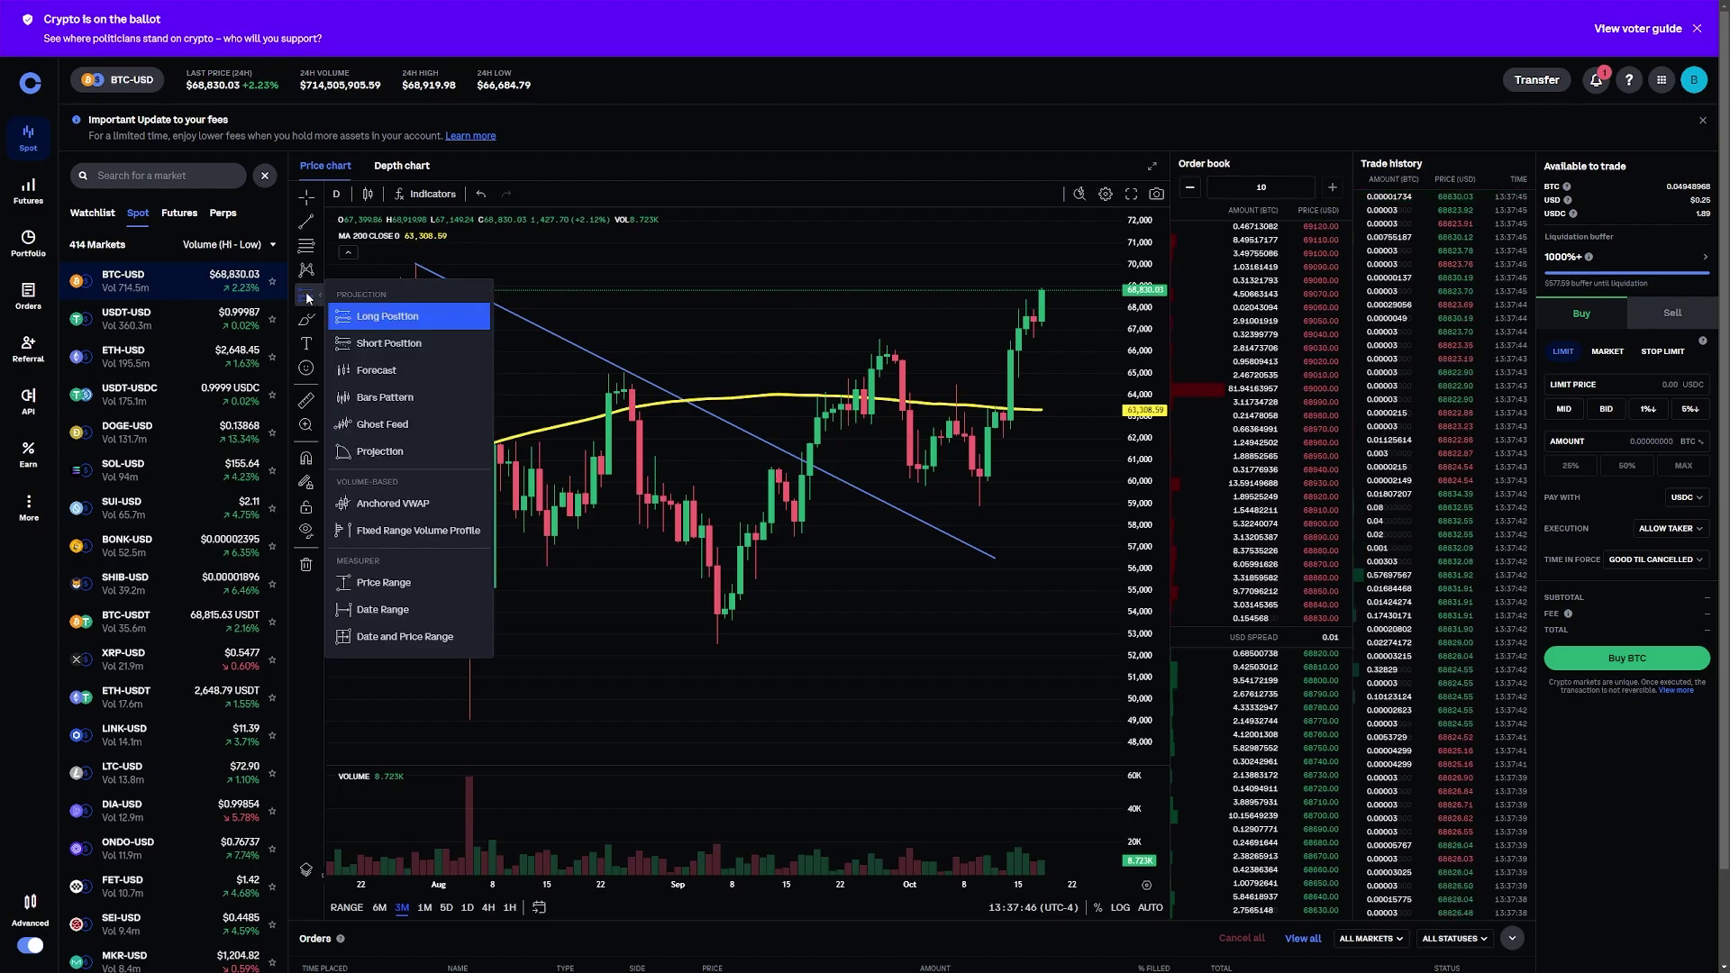
pyautogui.click(376, 316)
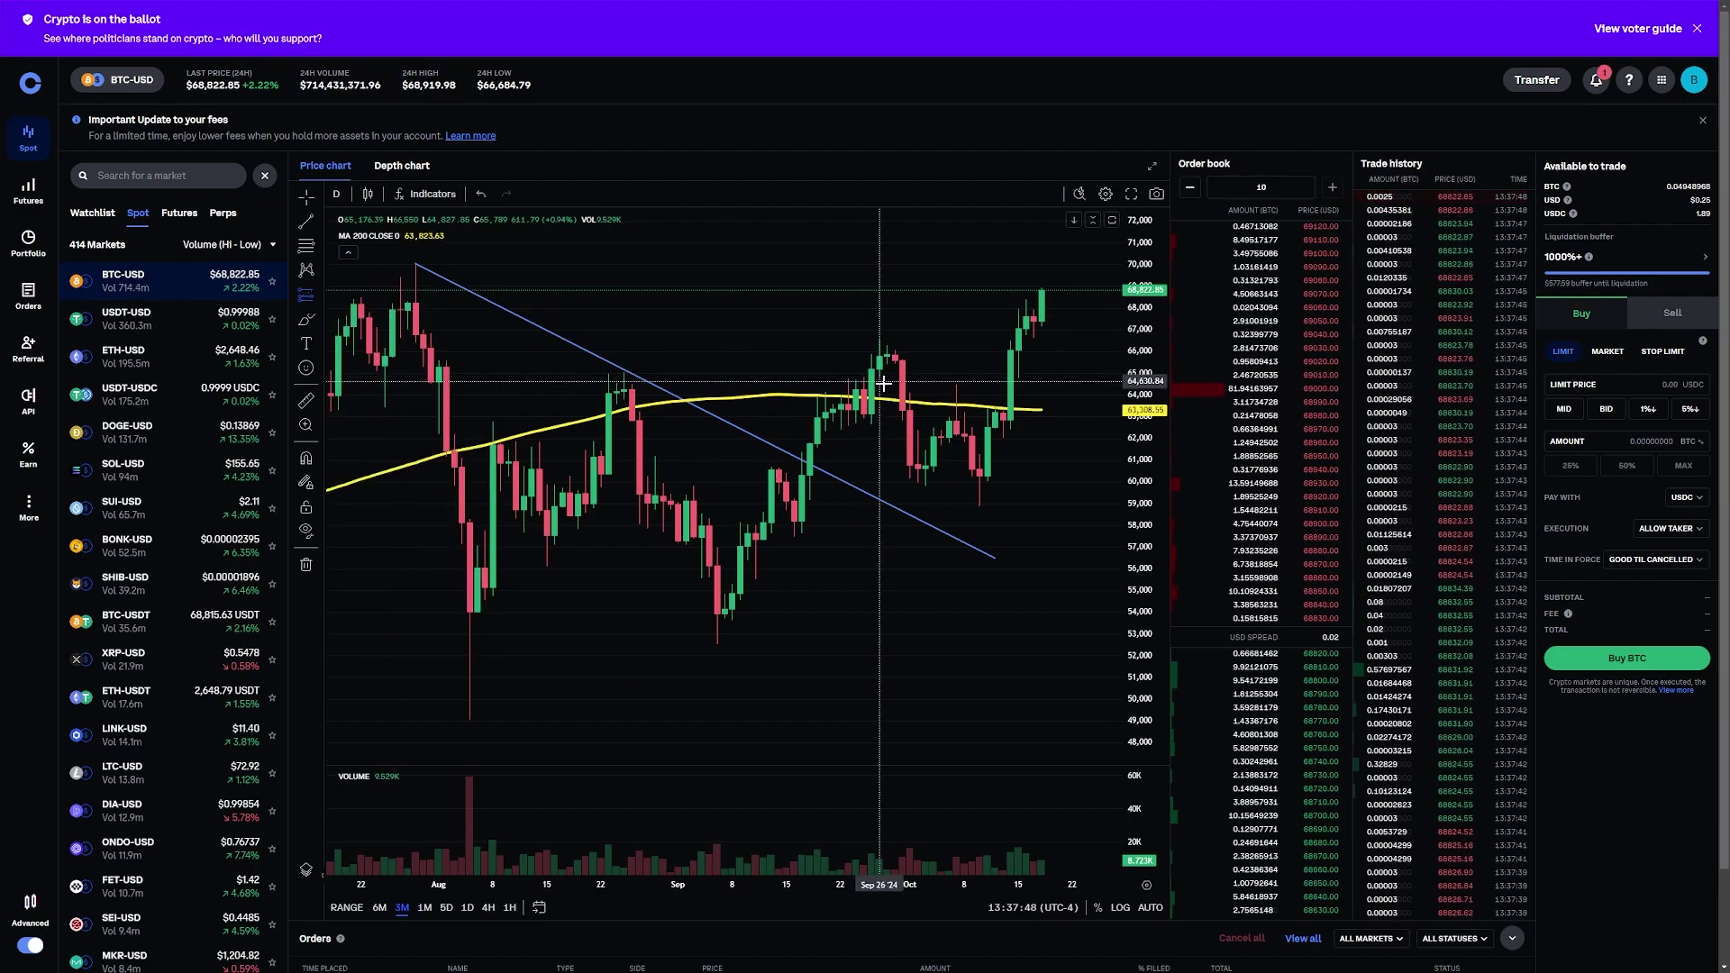
pyautogui.click(878, 387)
pyautogui.moveTo(884, 453)
pyautogui.mouseDown()
pyautogui.moveTo(884, 428)
pyautogui.moveTo(807, 392)
pyautogui.moveTo(953, 420)
pyautogui.moveTo(919, 439)
pyautogui.moveTo(921, 470)
pyautogui.mouseUp()
pyautogui.moveTo(917, 345); pyautogui.dragTo(917, 271)
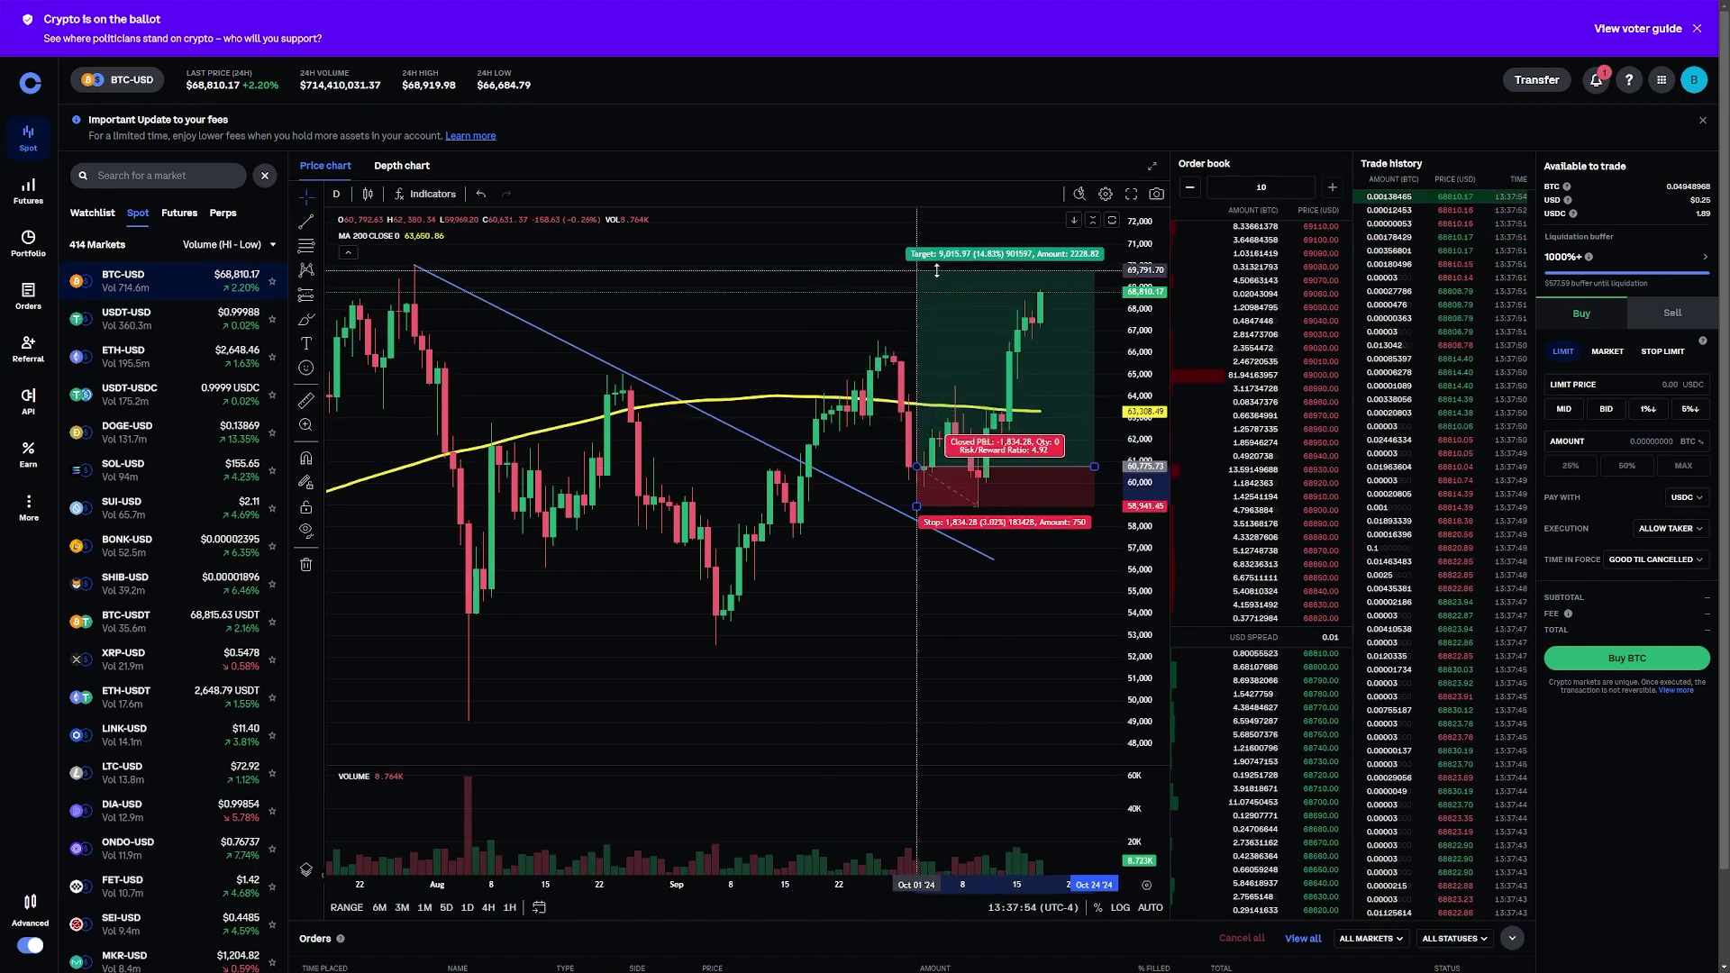
# - Add a short position targeting about 58,100 and delete the second position box
pyautogui.click(315, 297)
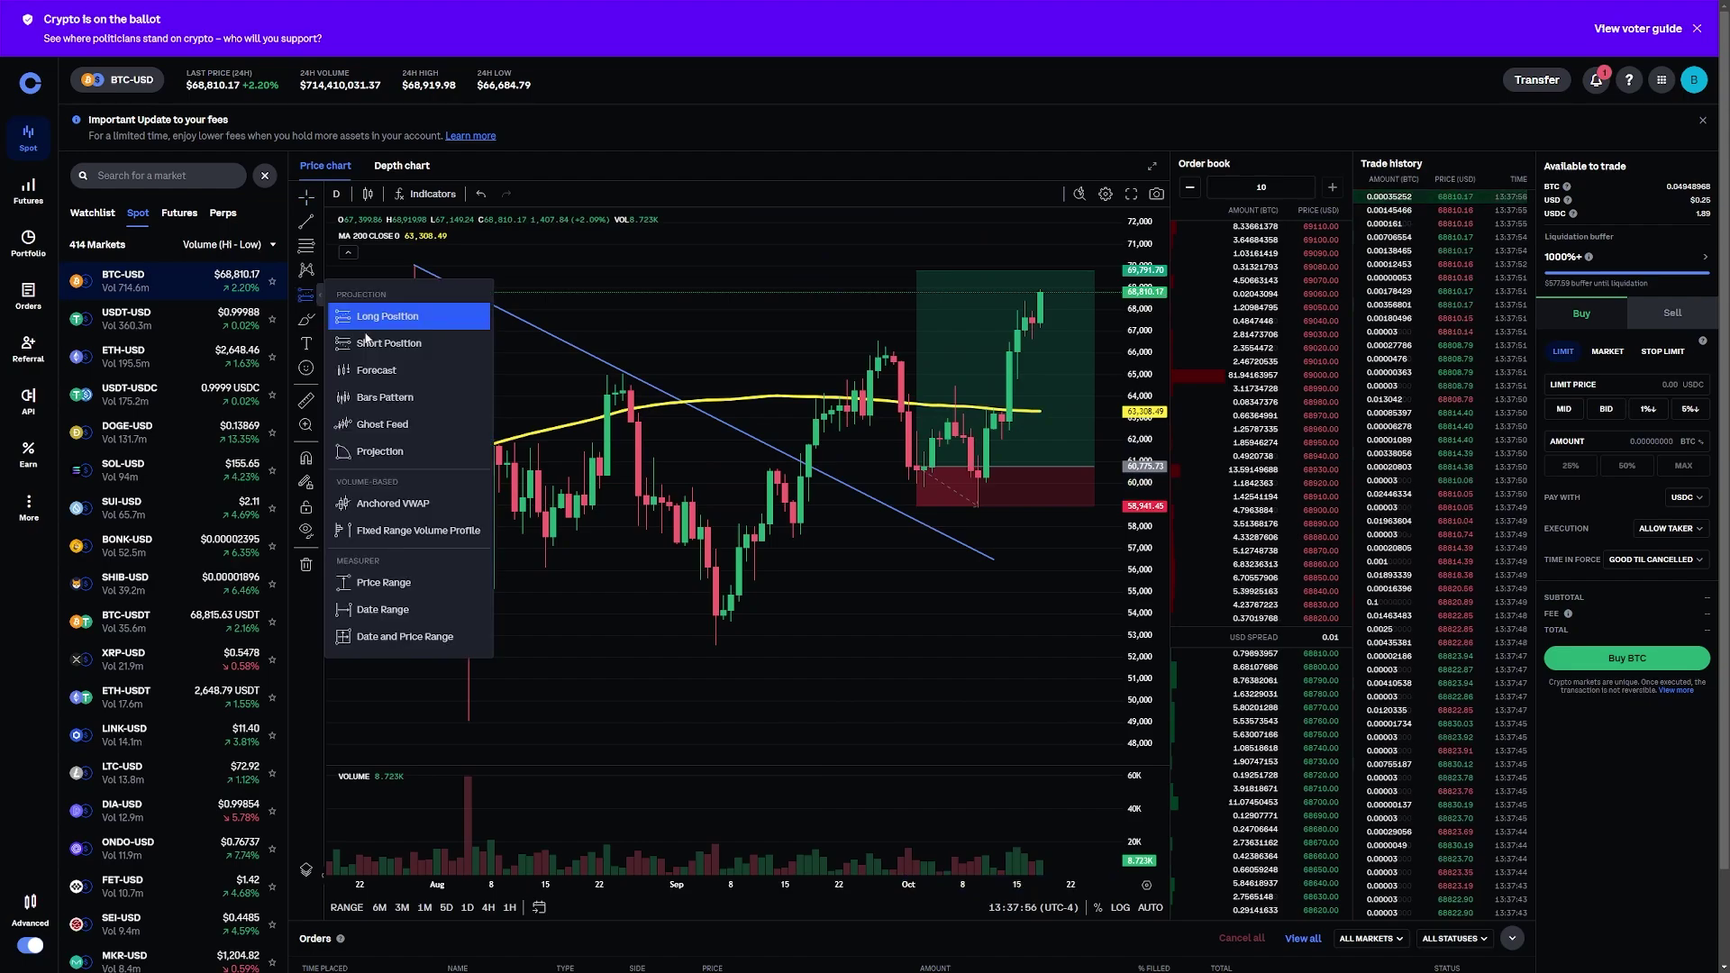
pyautogui.click(378, 349)
pyautogui.click(804, 263)
pyautogui.moveTo(805, 325); pyautogui.dragTo(777, 526)
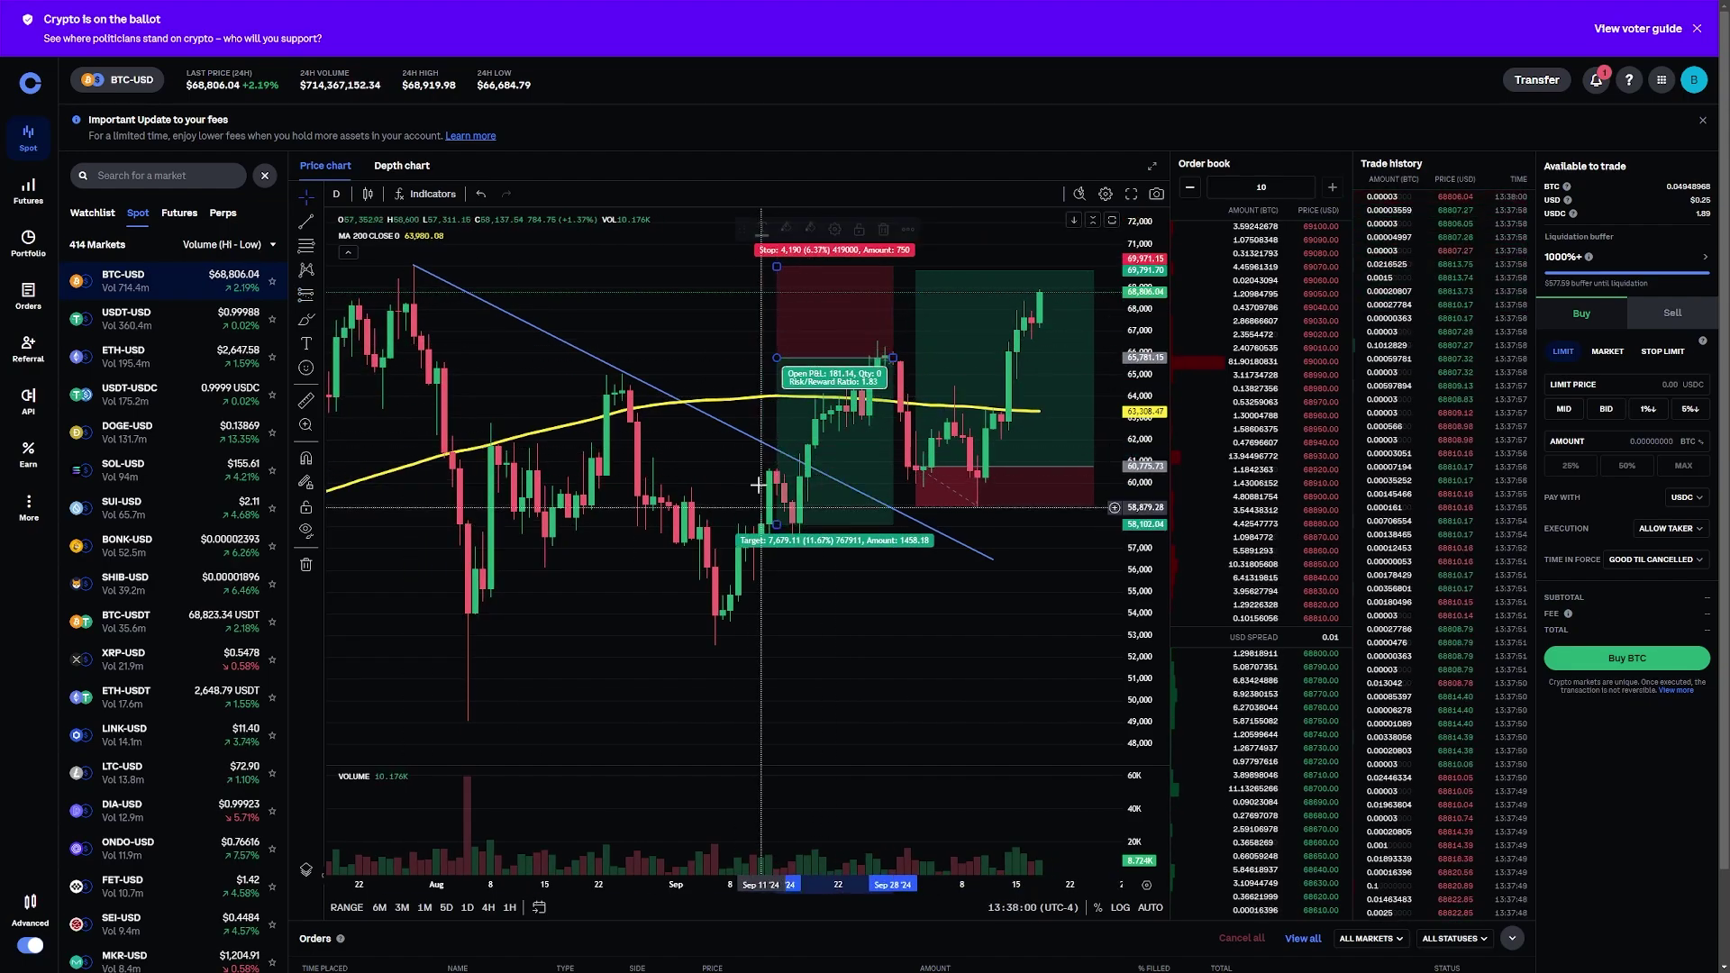
pyautogui.moveTo(777, 267); pyautogui.dragTo(793, 298)
pyautogui.click(1019, 369)
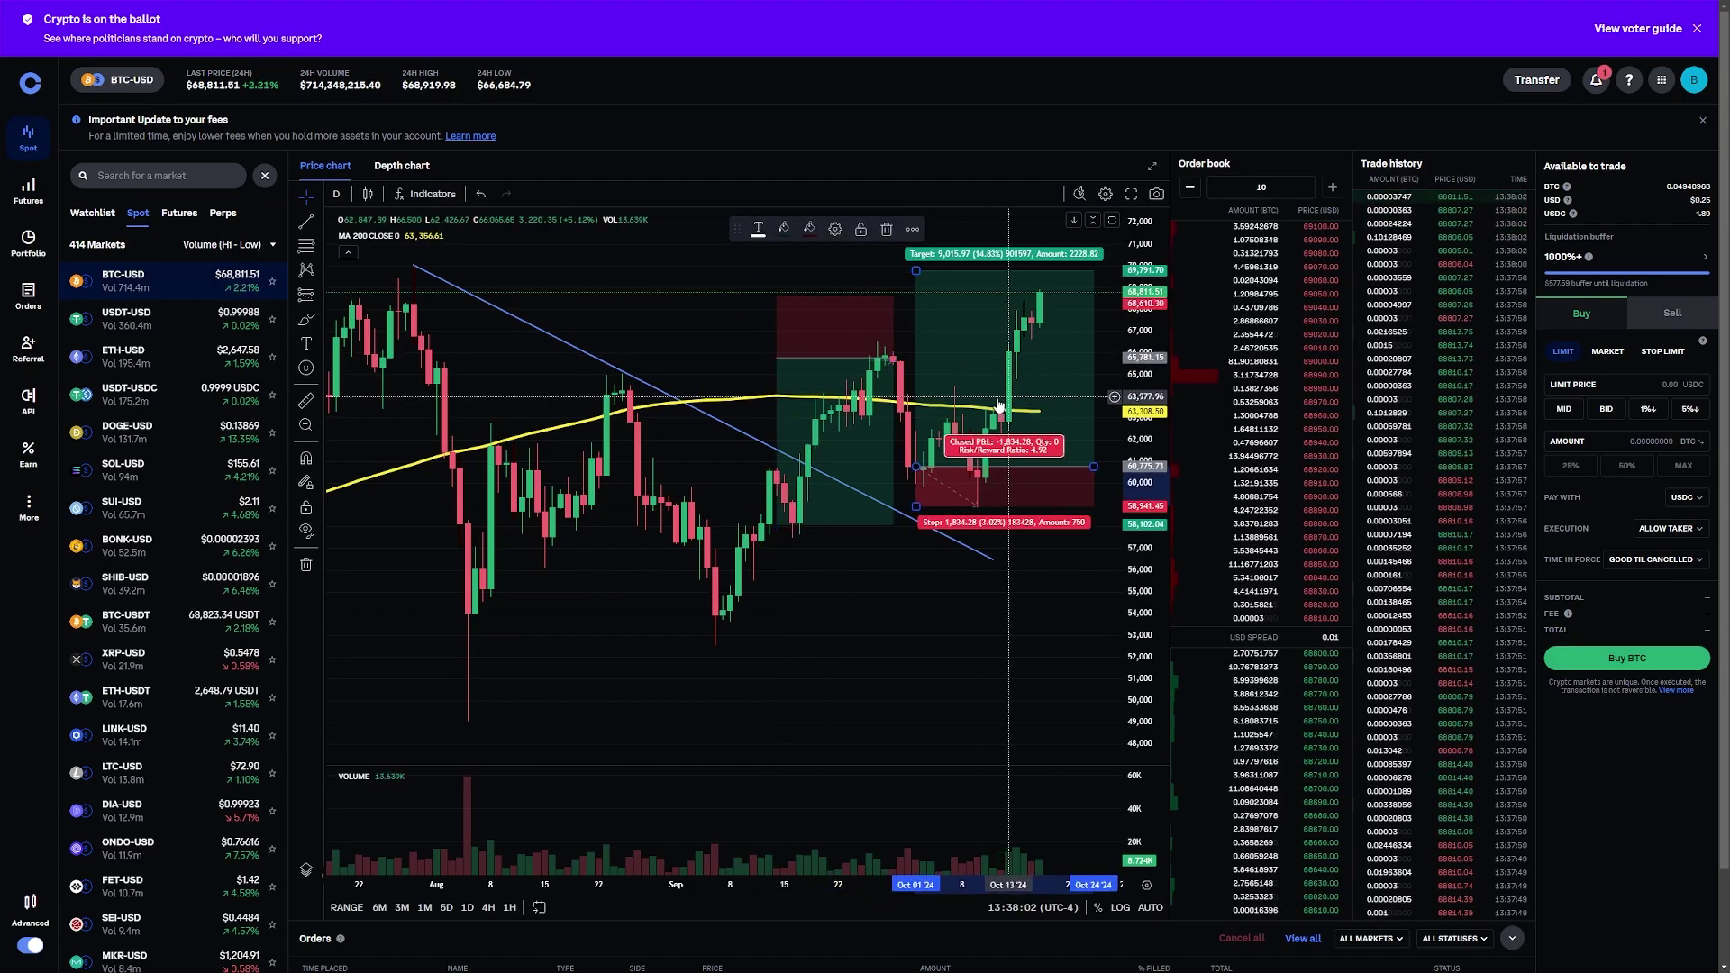
pyautogui.press('Delete')
# - Shift the short position to Sep 27, sketch some Brush strokes, then remove all drawings
pyautogui.moveTo(818, 360); pyautogui.dragTo(926, 361)
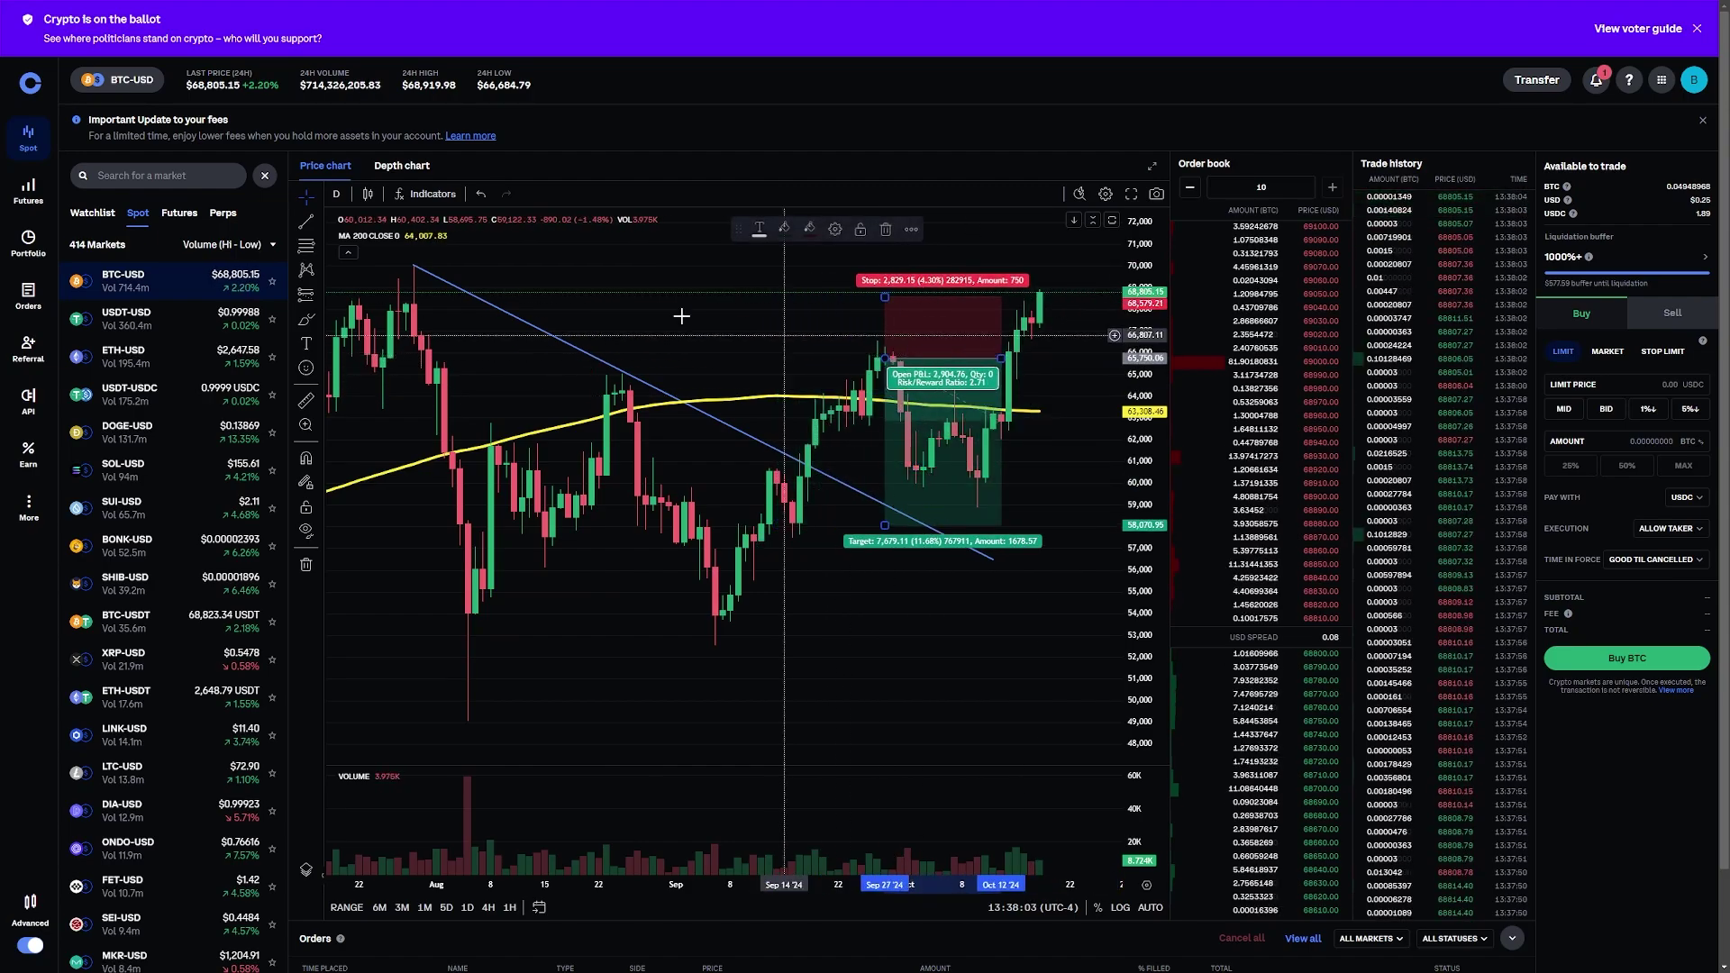
pyautogui.click(306, 319)
pyautogui.moveTo(538, 284)
pyautogui.mouseDown()
pyautogui.moveTo(586, 325)
pyautogui.moveTo(823, 298)
pyautogui.moveTo(907, 263)
pyautogui.moveTo(939, 306)
pyautogui.mouseUp()
pyautogui.moveTo(710, 554)
pyautogui.mouseDown()
pyautogui.moveTo(758, 723)
pyautogui.moveTo(816, 622)
pyautogui.mouseUp()
pyautogui.moveTo(879, 714)
pyautogui.mouseDown()
pyautogui.moveTo(1042, 532)
pyautogui.moveTo(1048, 597)
pyautogui.mouseUp()
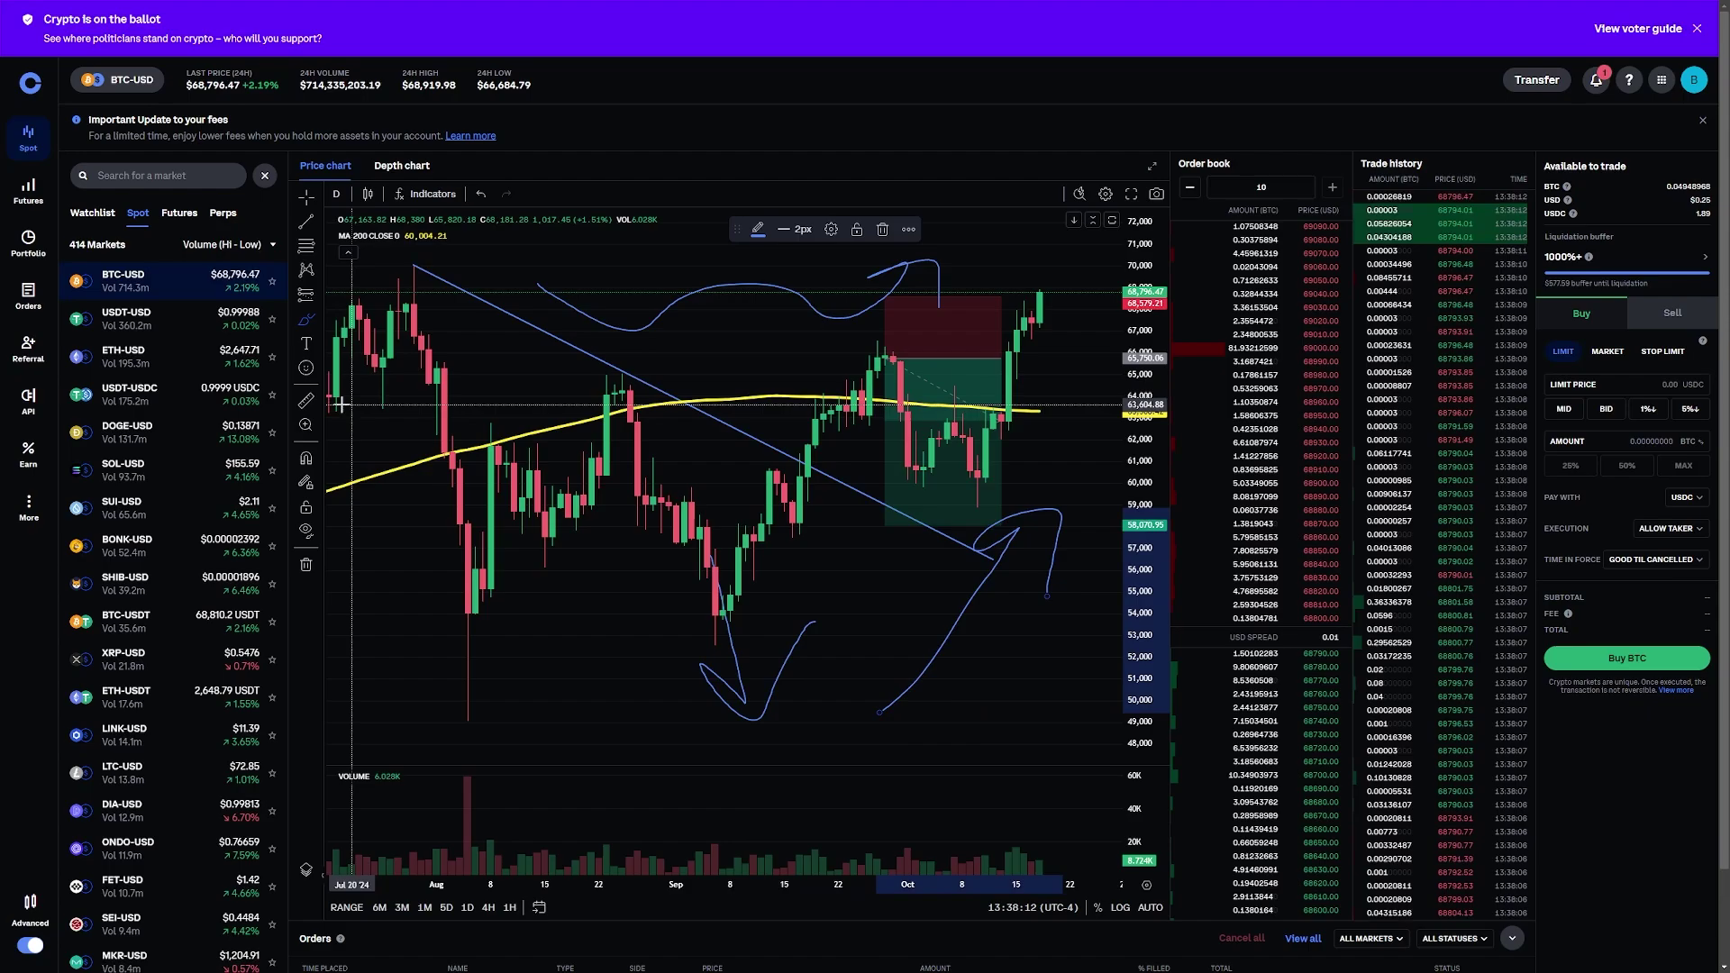
pyautogui.click(306, 565)
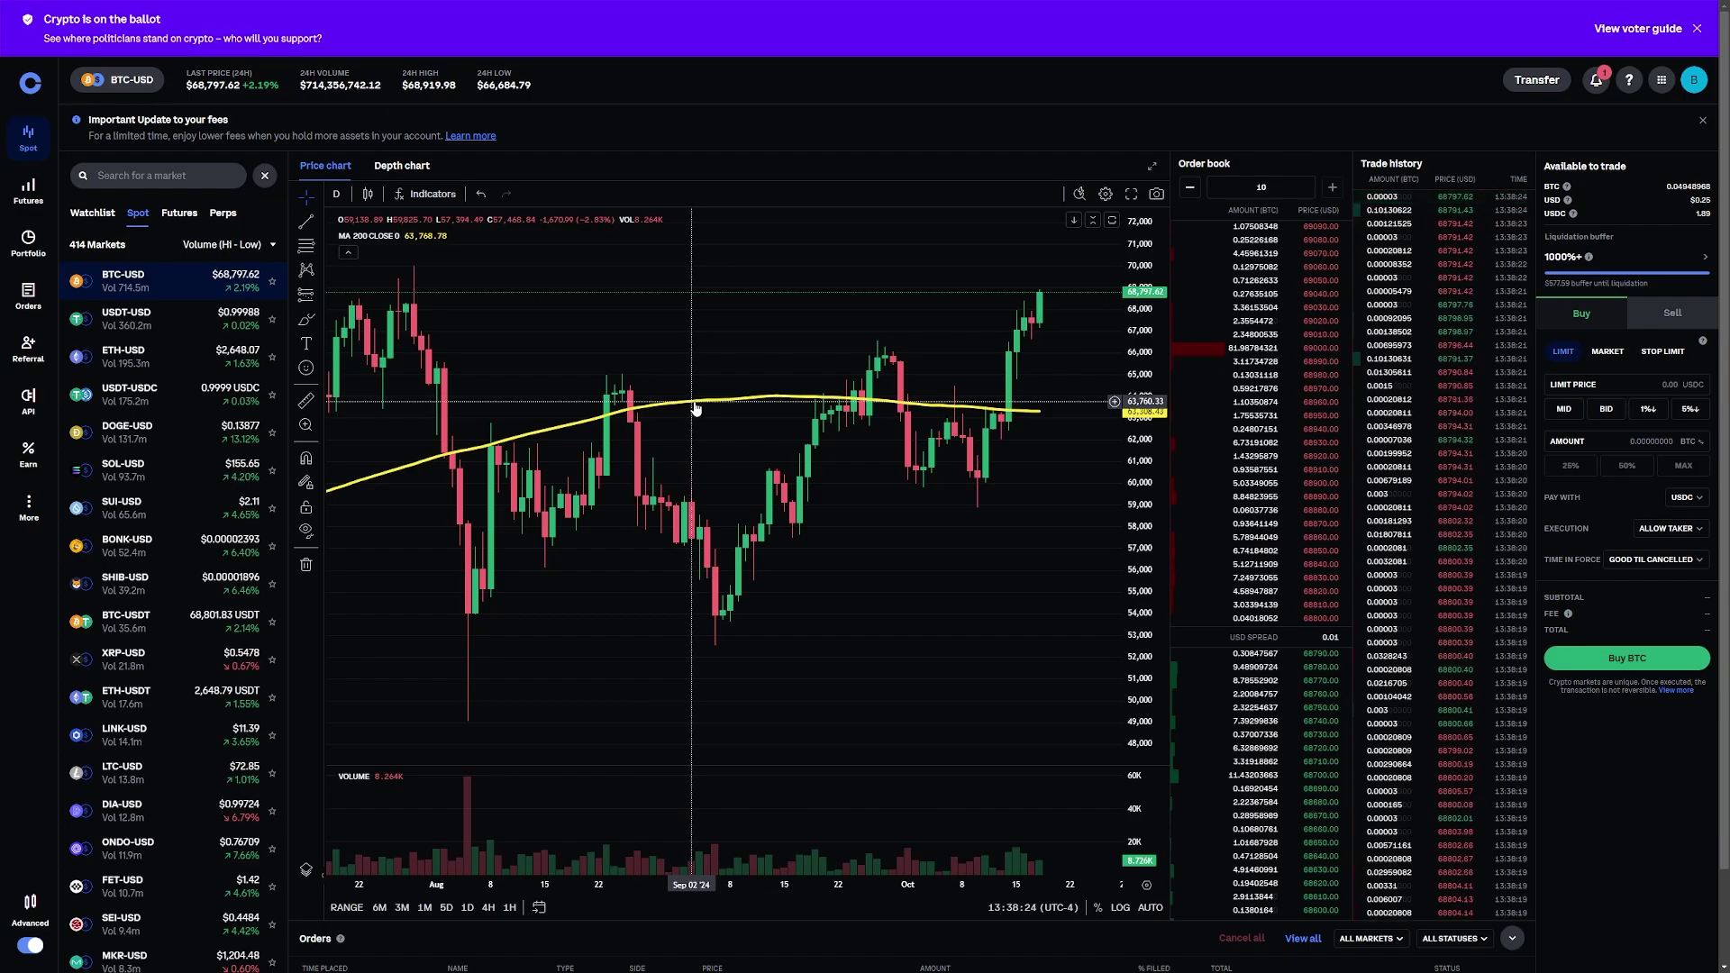
# - Open the yellow 200 MA's settings dialog and focus its Length value of 200
pyautogui.doubleClick(707, 402)
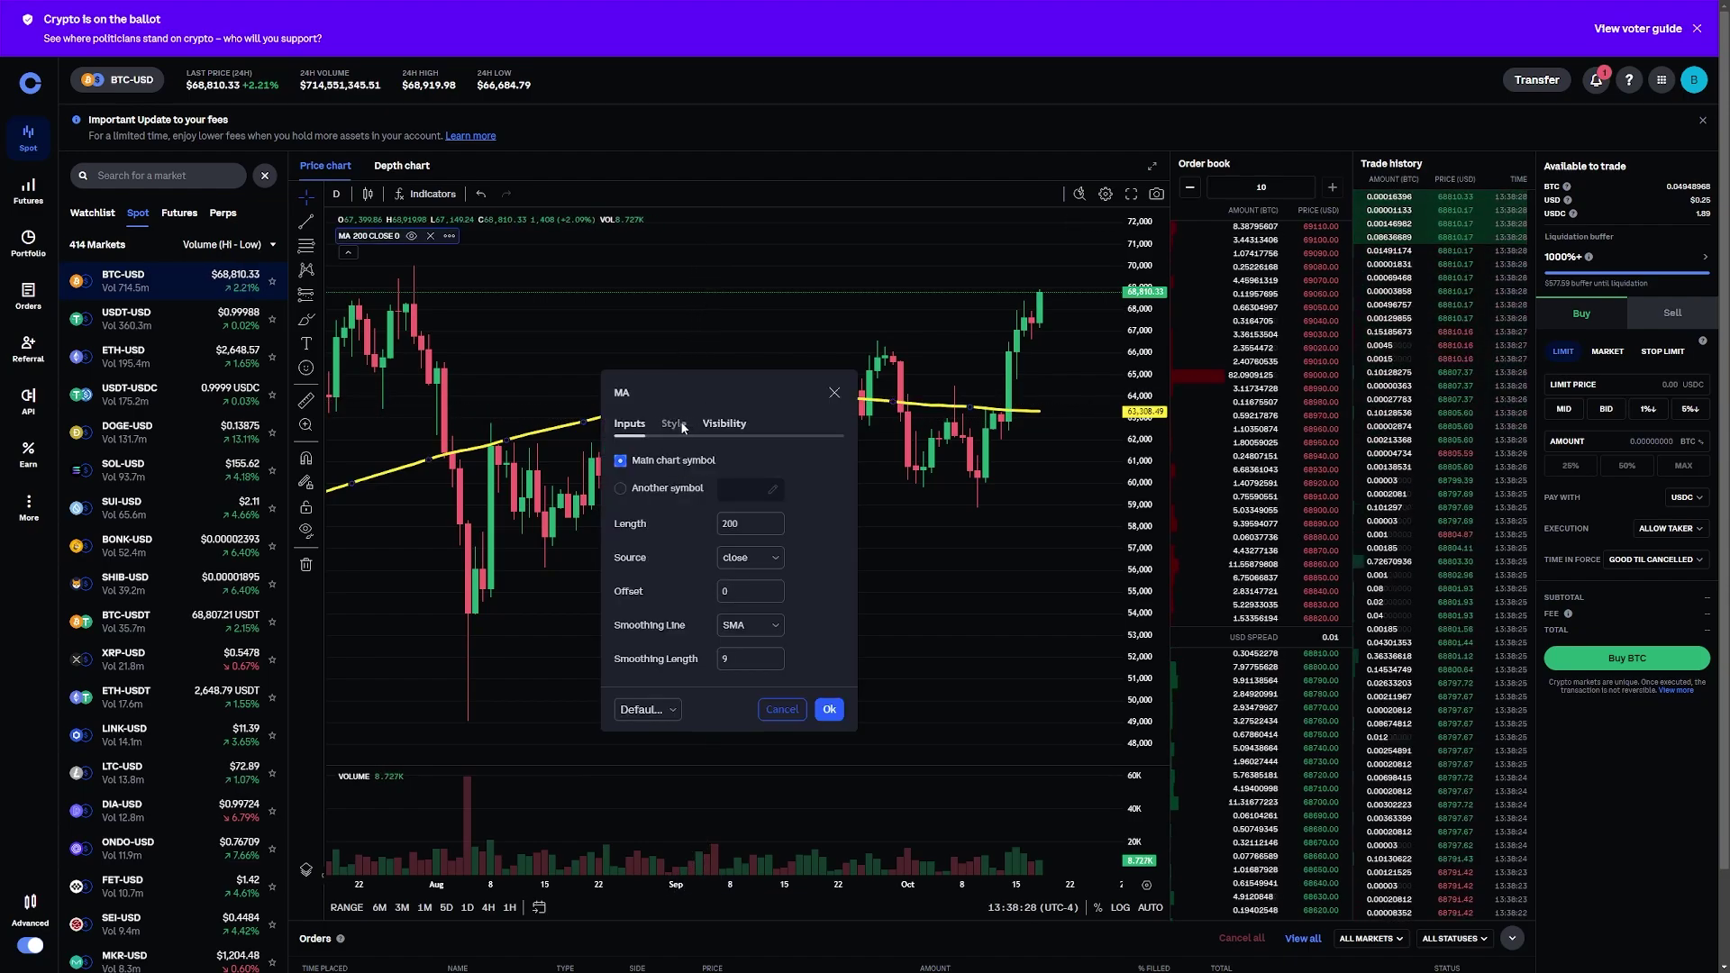
pyautogui.click(834, 392)
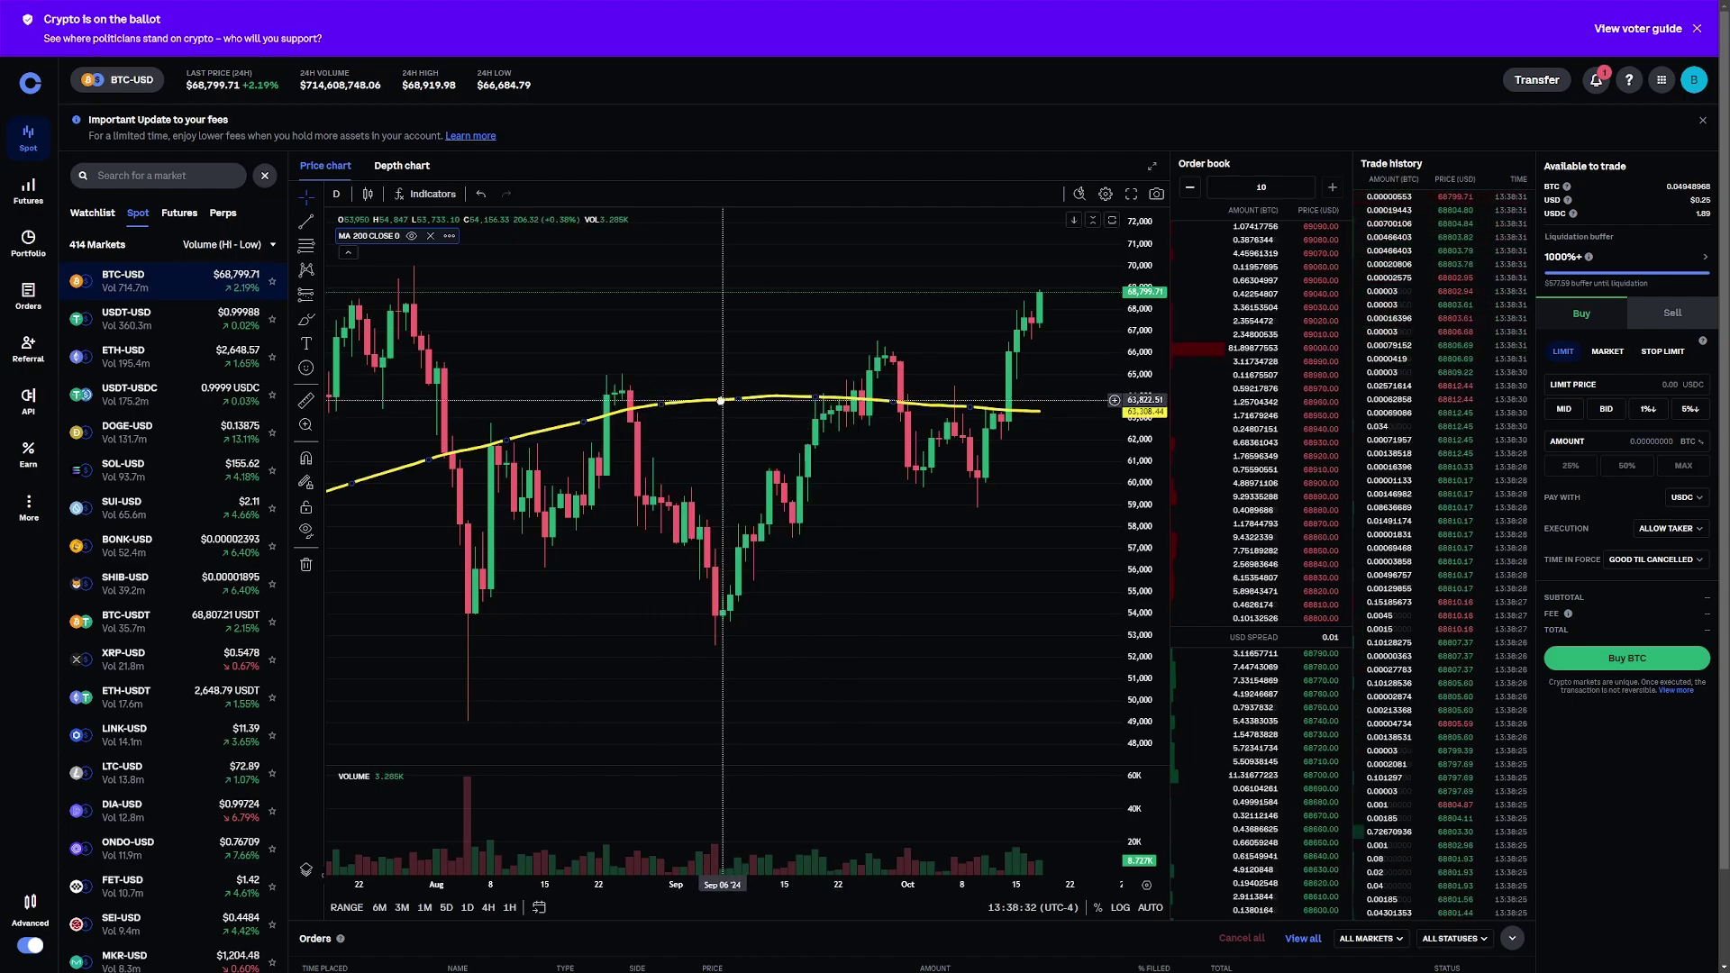
pyautogui.doubleClick(721, 400)
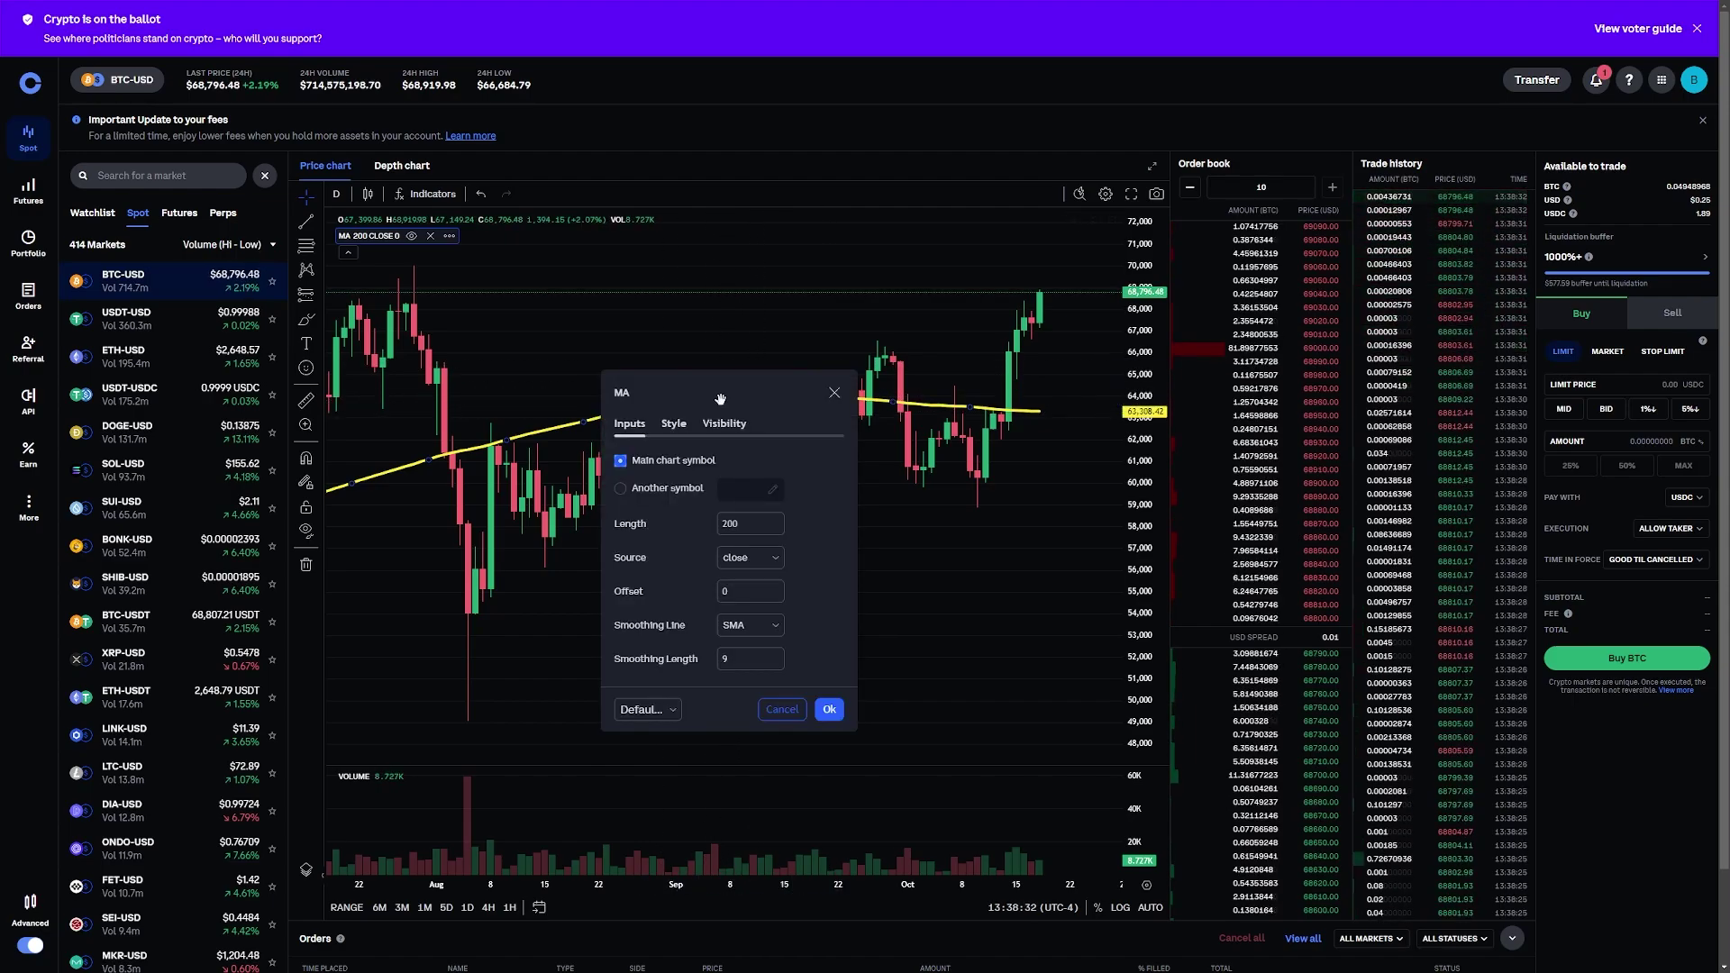
pyautogui.click(739, 522)
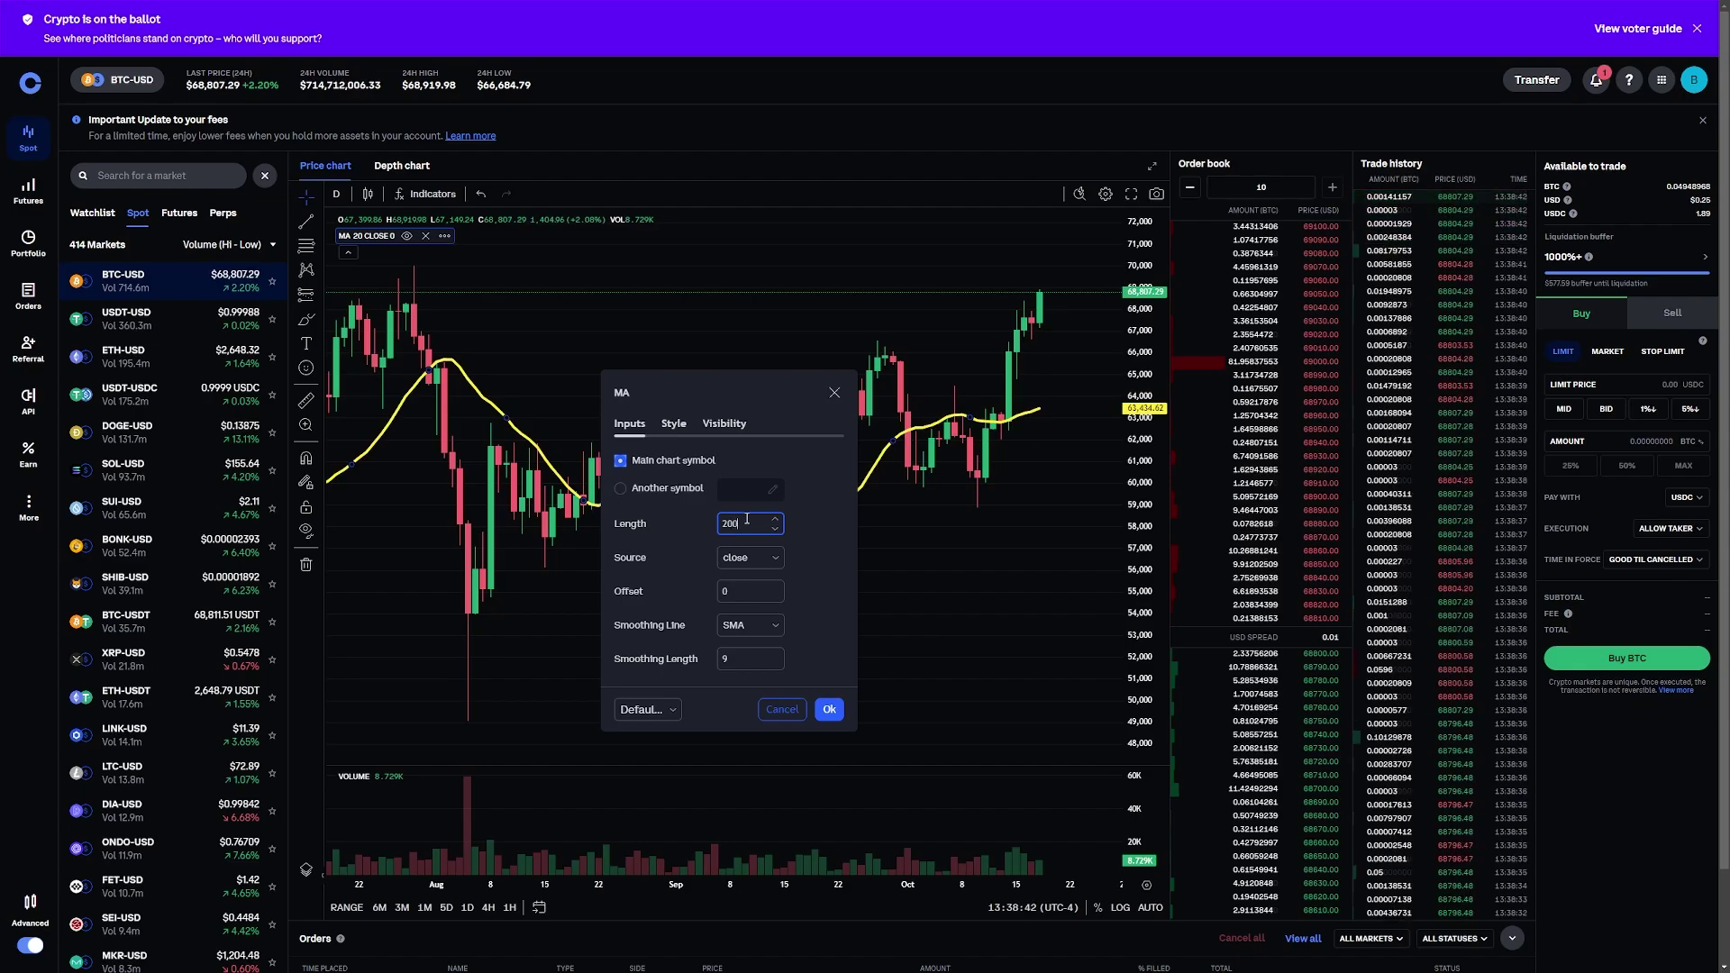
# - Style the MA line yellow at 100% opacity and thickest width, then confirm with Ok
pyautogui.click(676, 426)
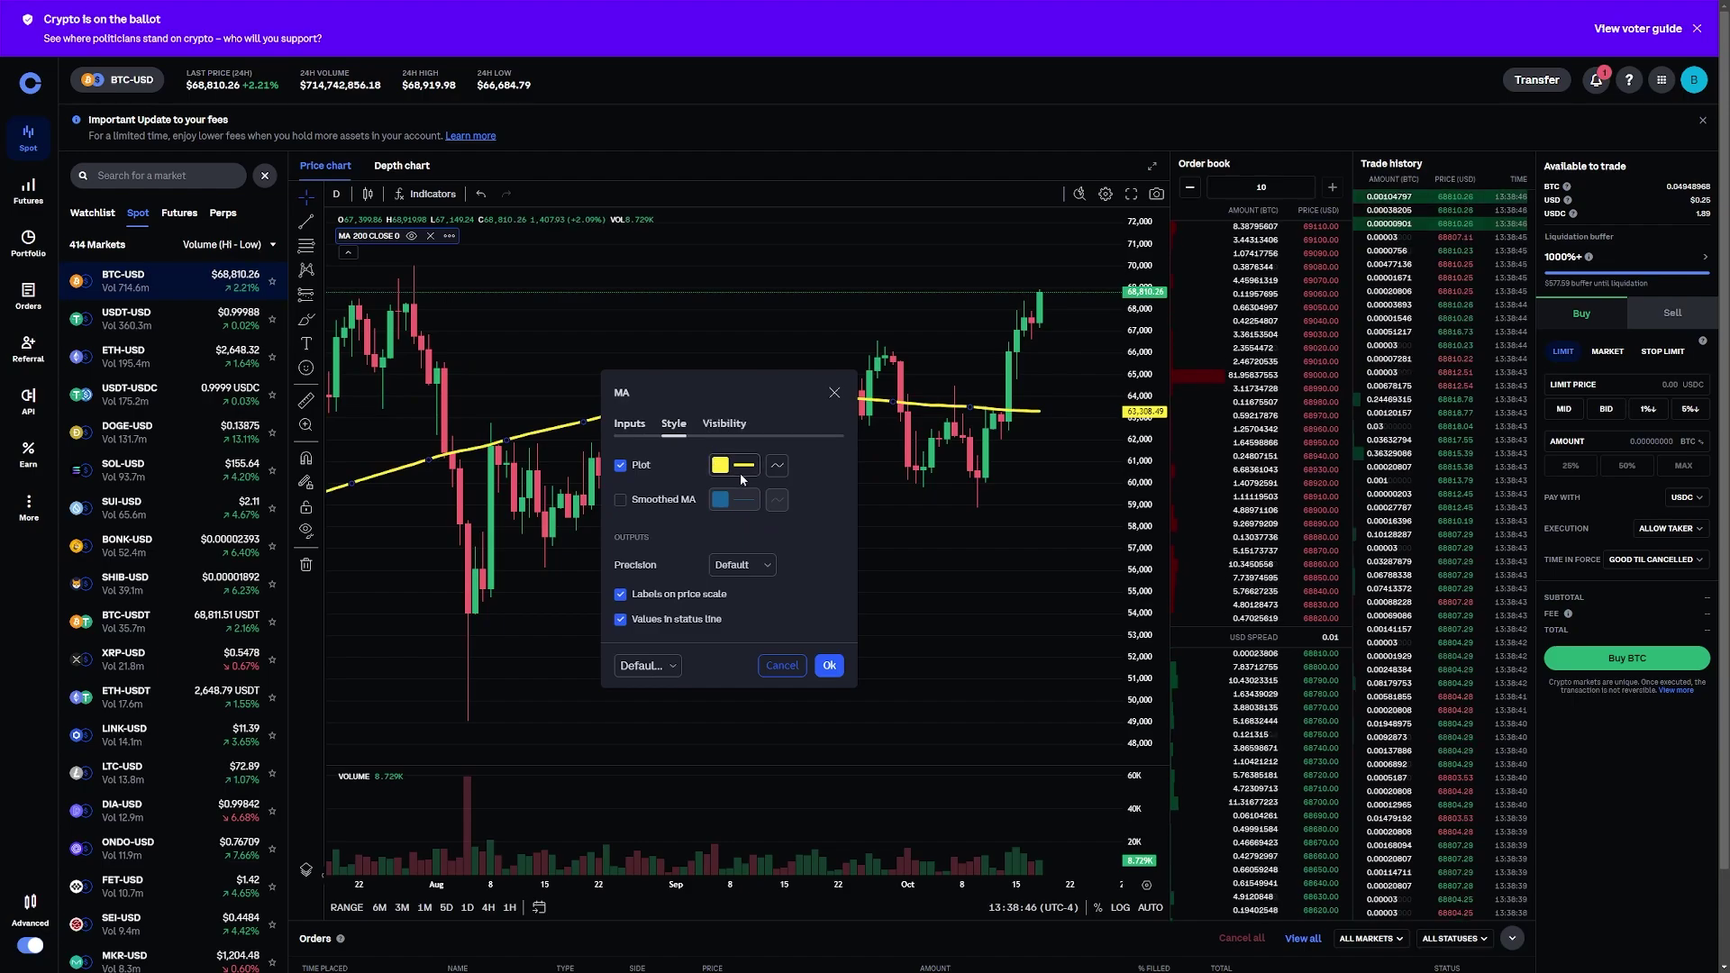
pyautogui.click(732, 467)
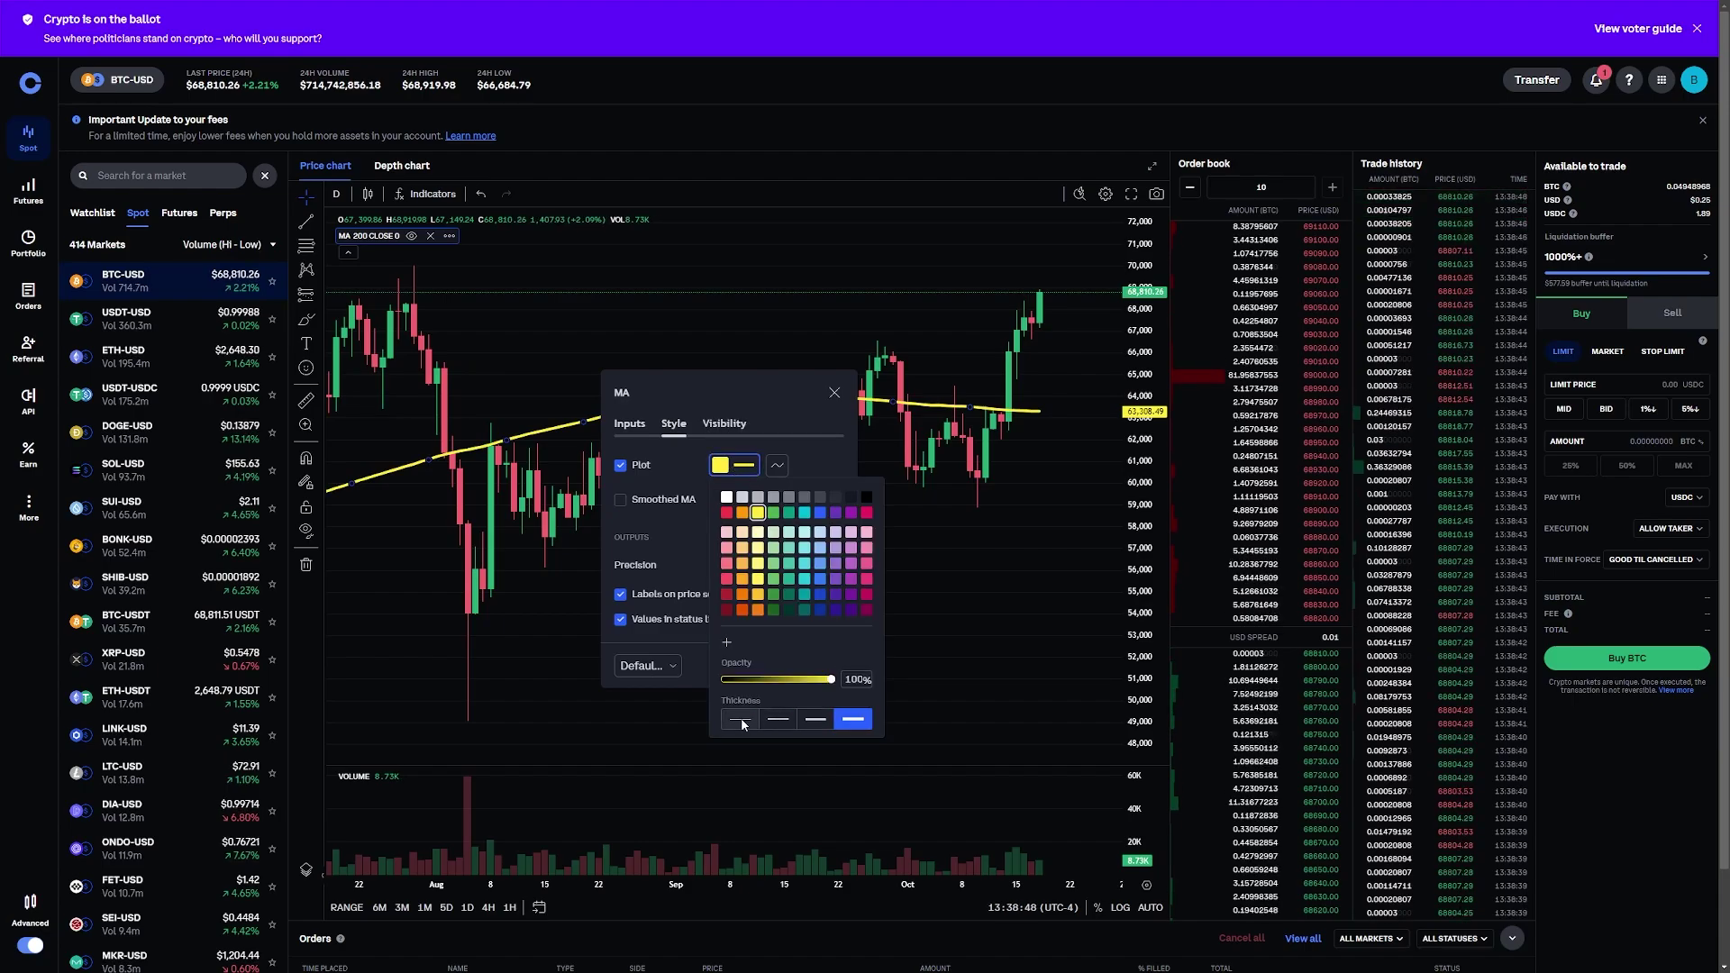
pyautogui.click(851, 721)
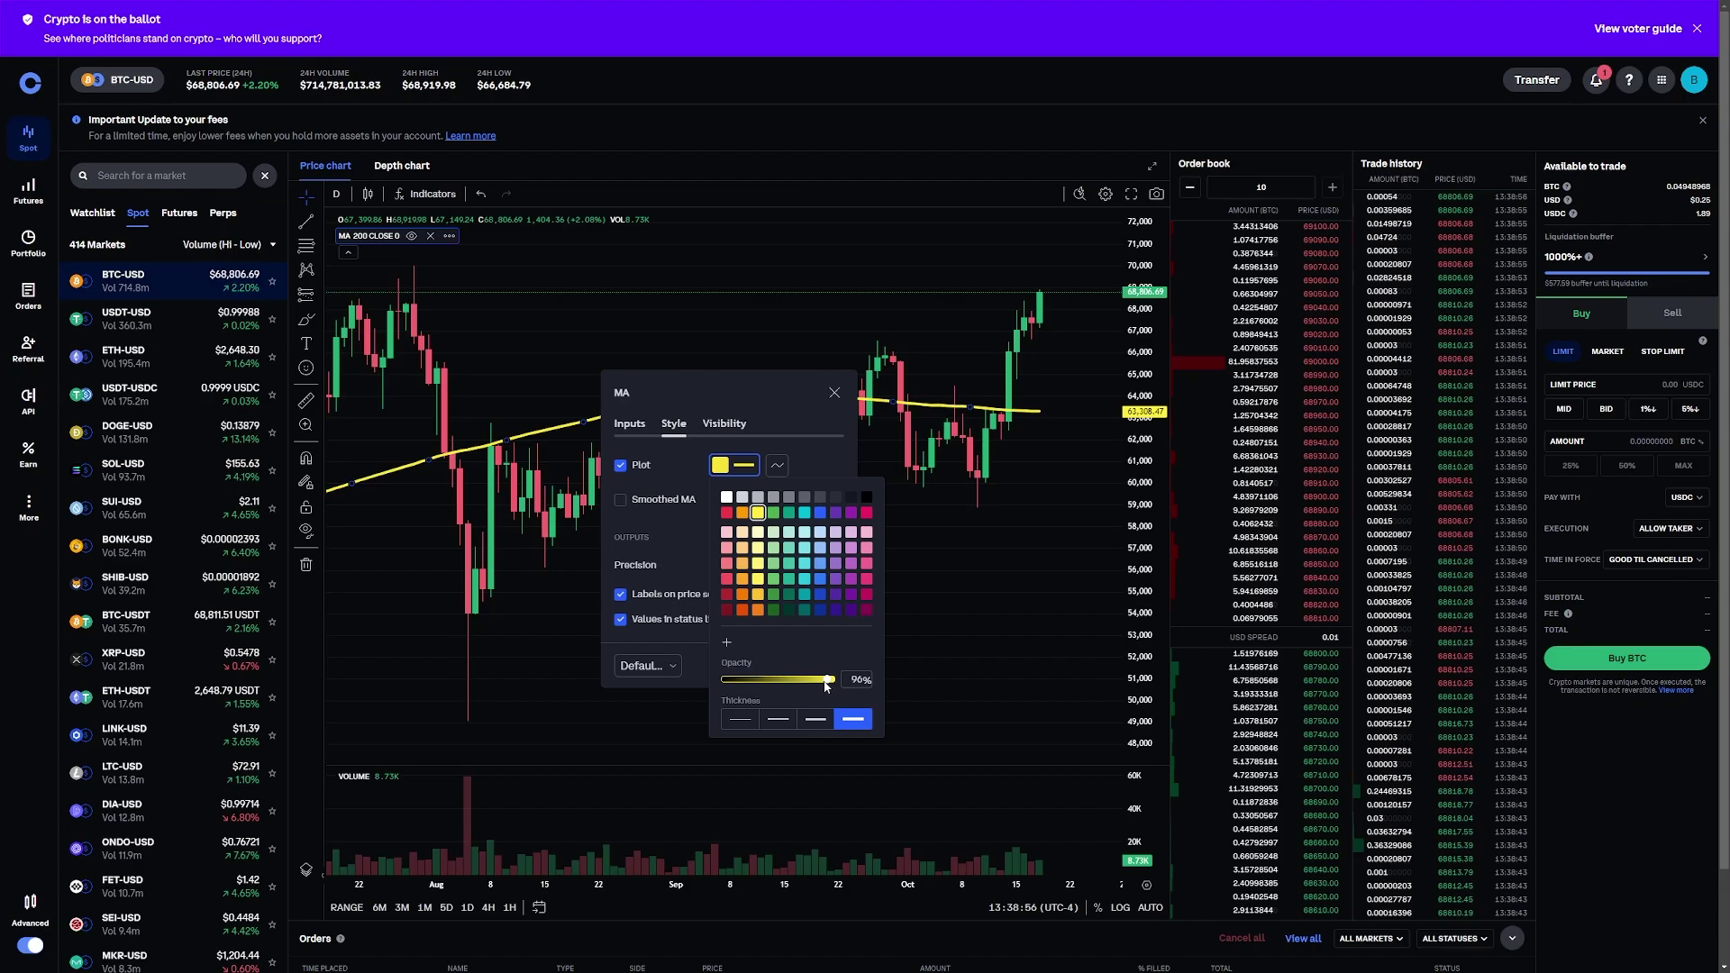
pyautogui.moveTo(757, 684); pyautogui.dragTo(891, 690)
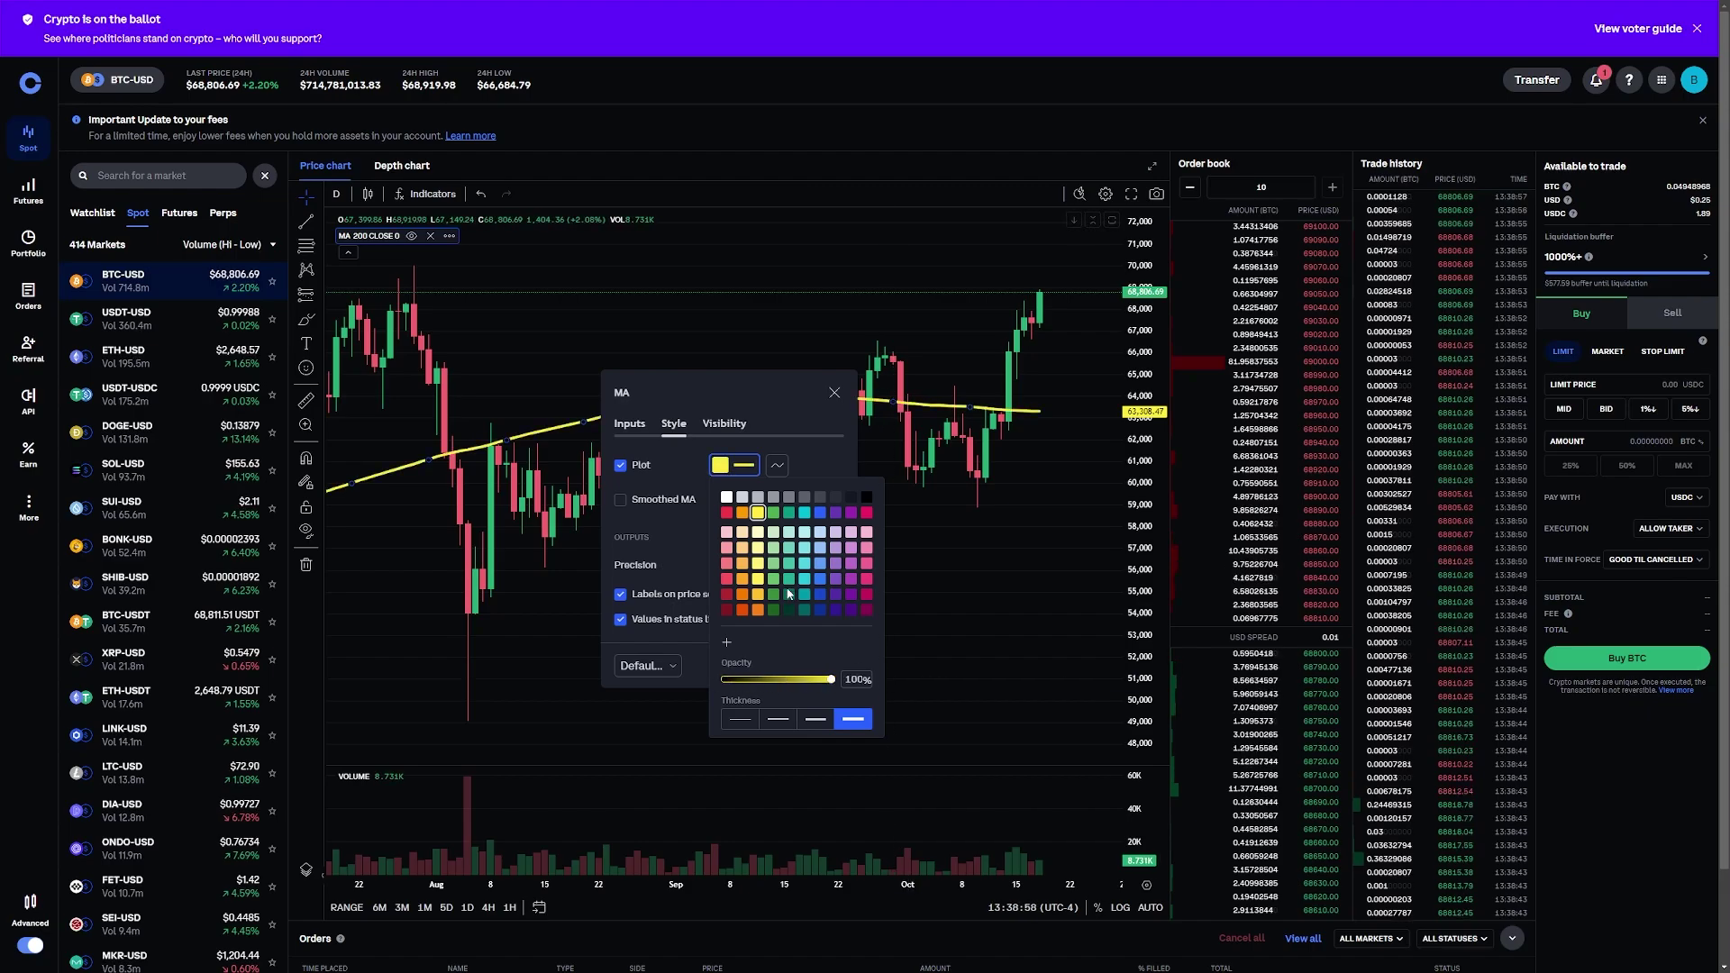
pyautogui.click(867, 563)
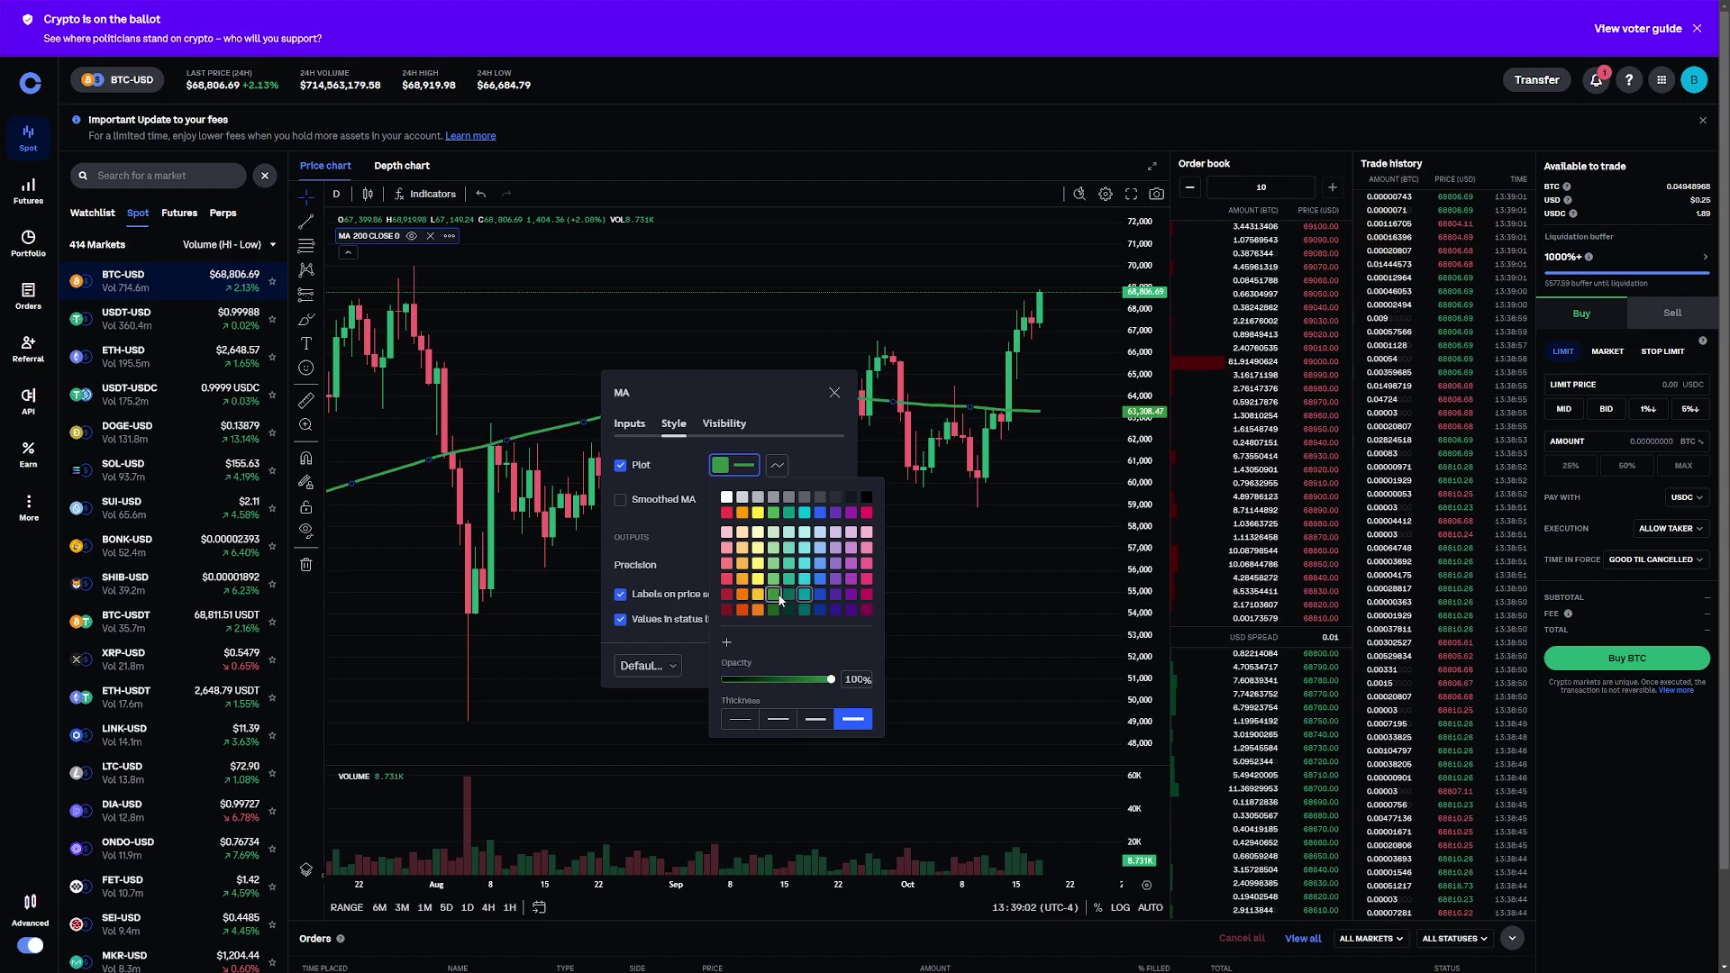
pyautogui.click(758, 513)
pyautogui.click(758, 513)
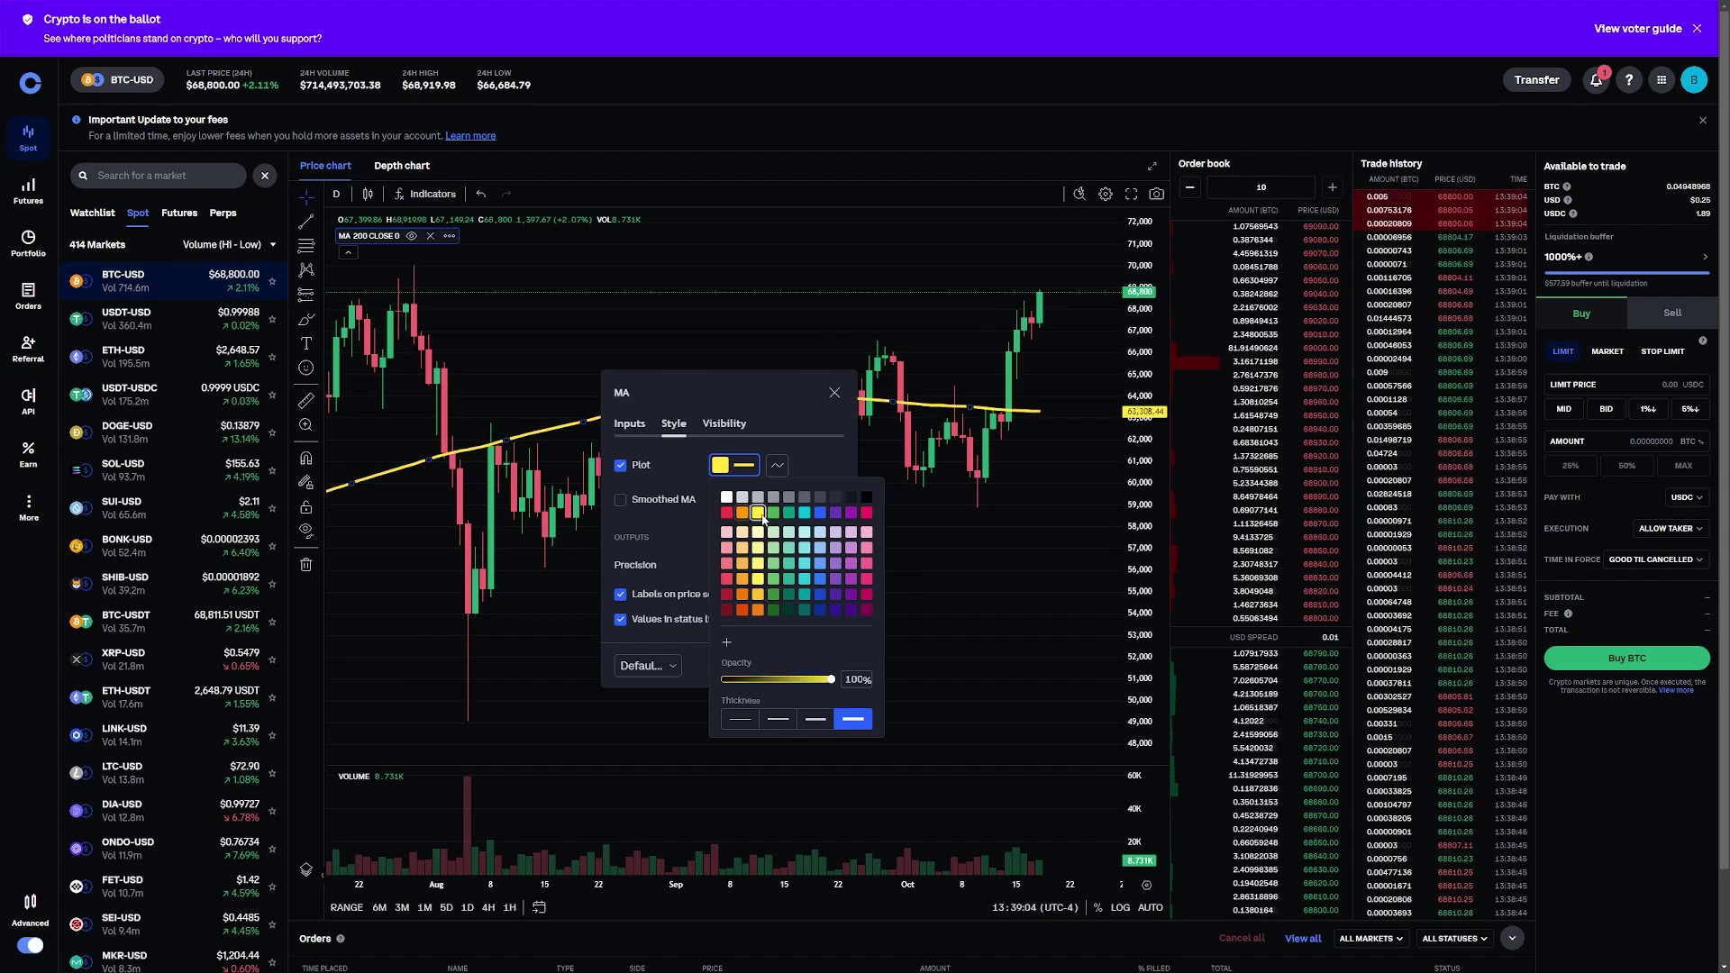
pyautogui.click(835, 392)
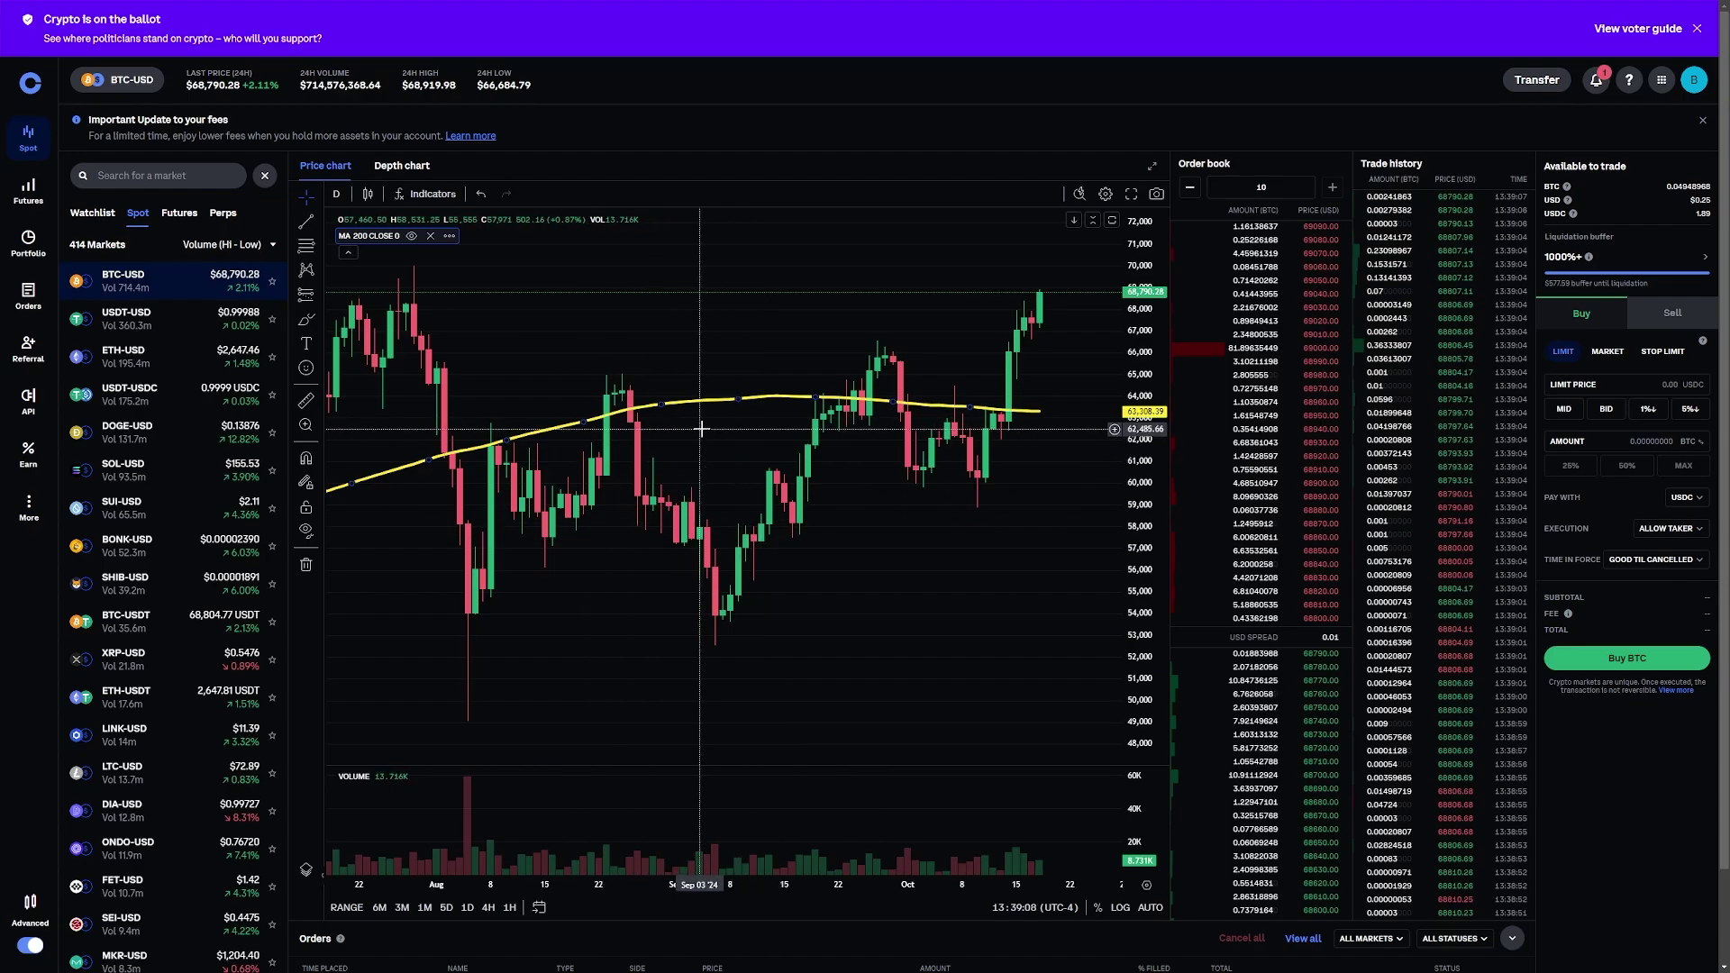
# - Draw a rising trend line from the Aug 04 low to a point near 57,400
pyautogui.click(441, 340)
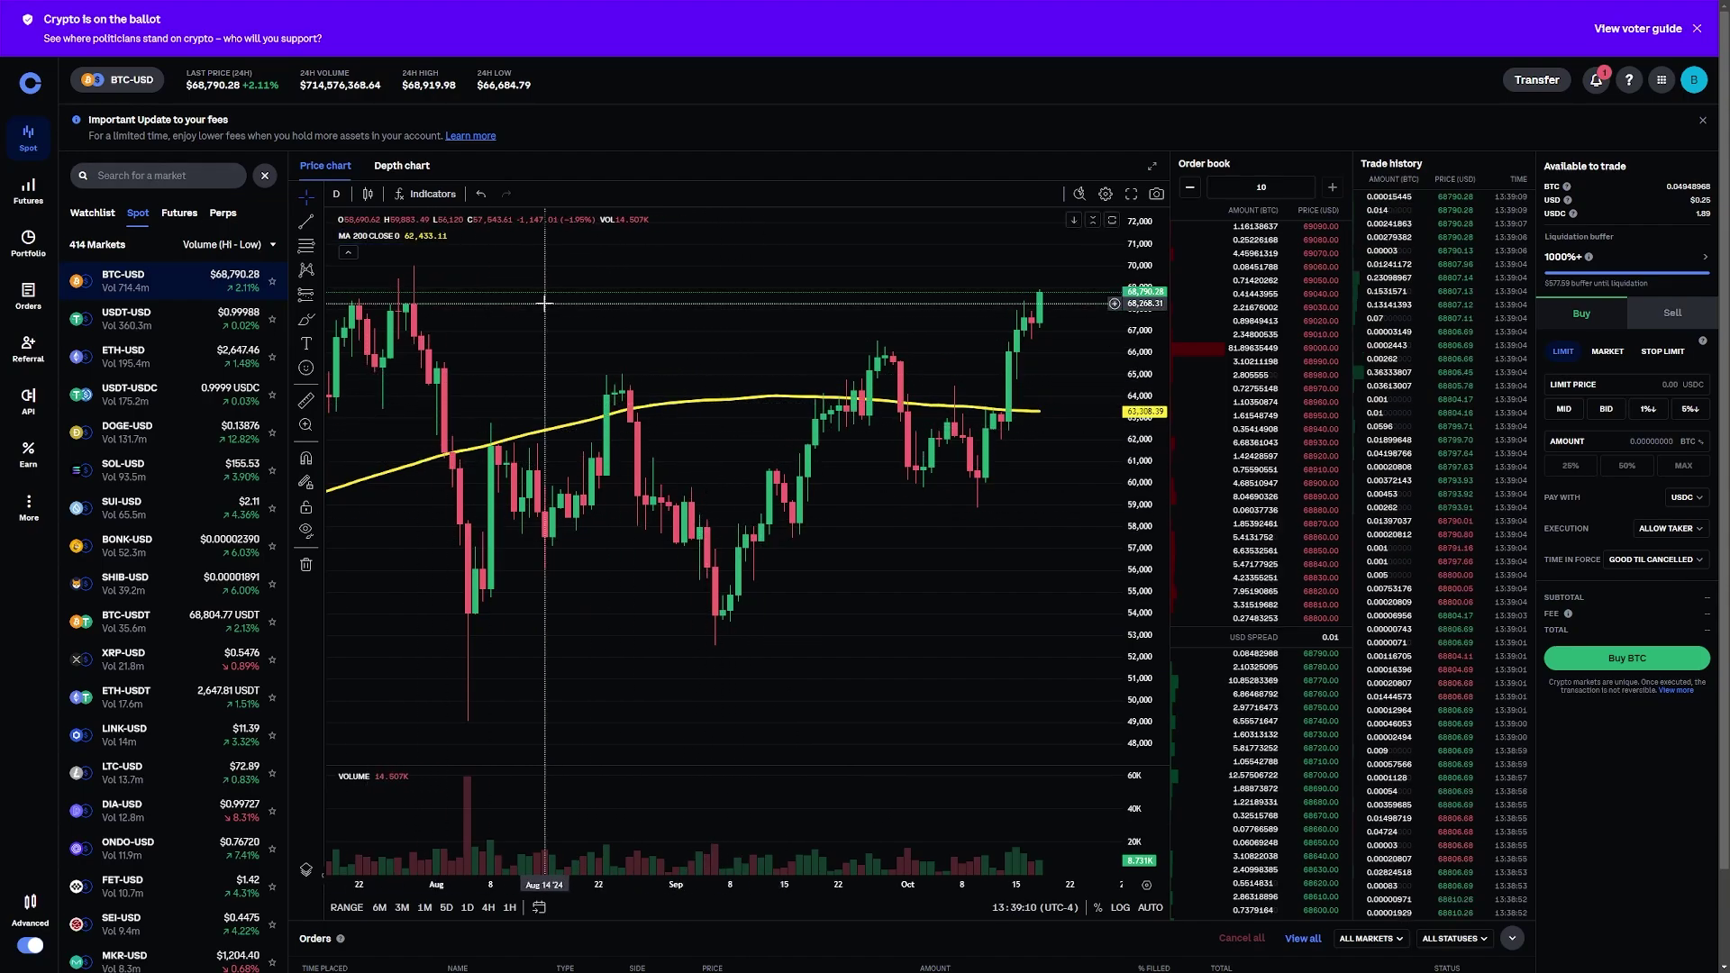
pyautogui.hscroll(-1, 415, 361)
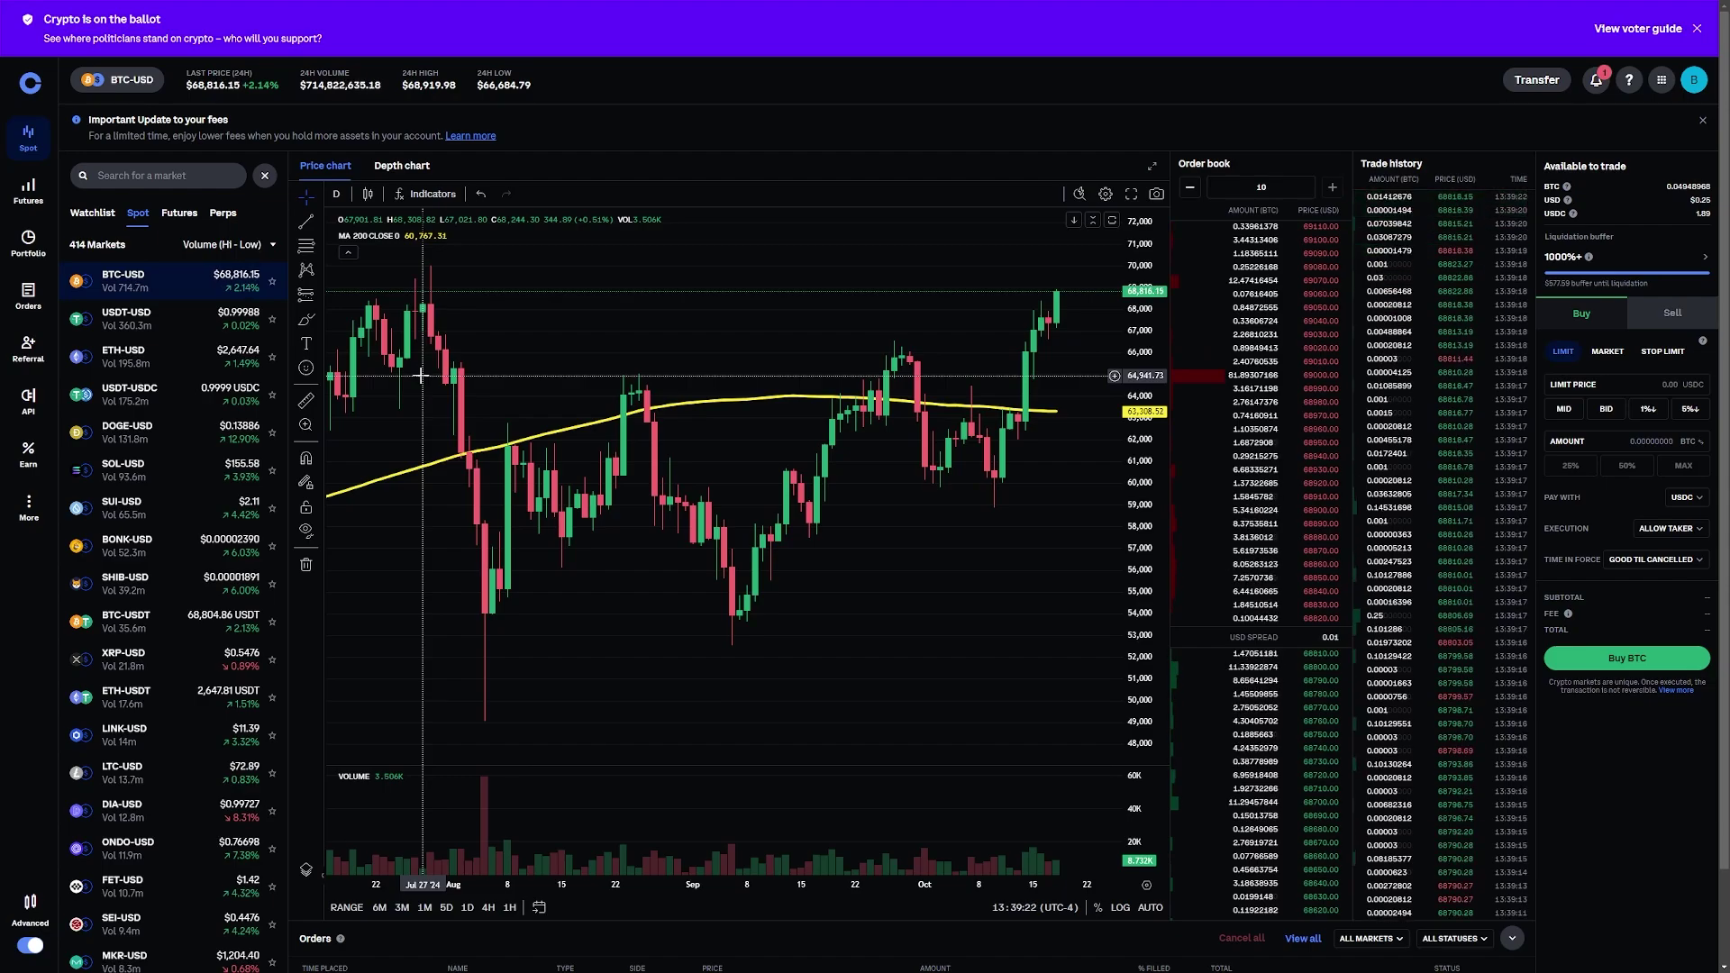
pyautogui.click(307, 221)
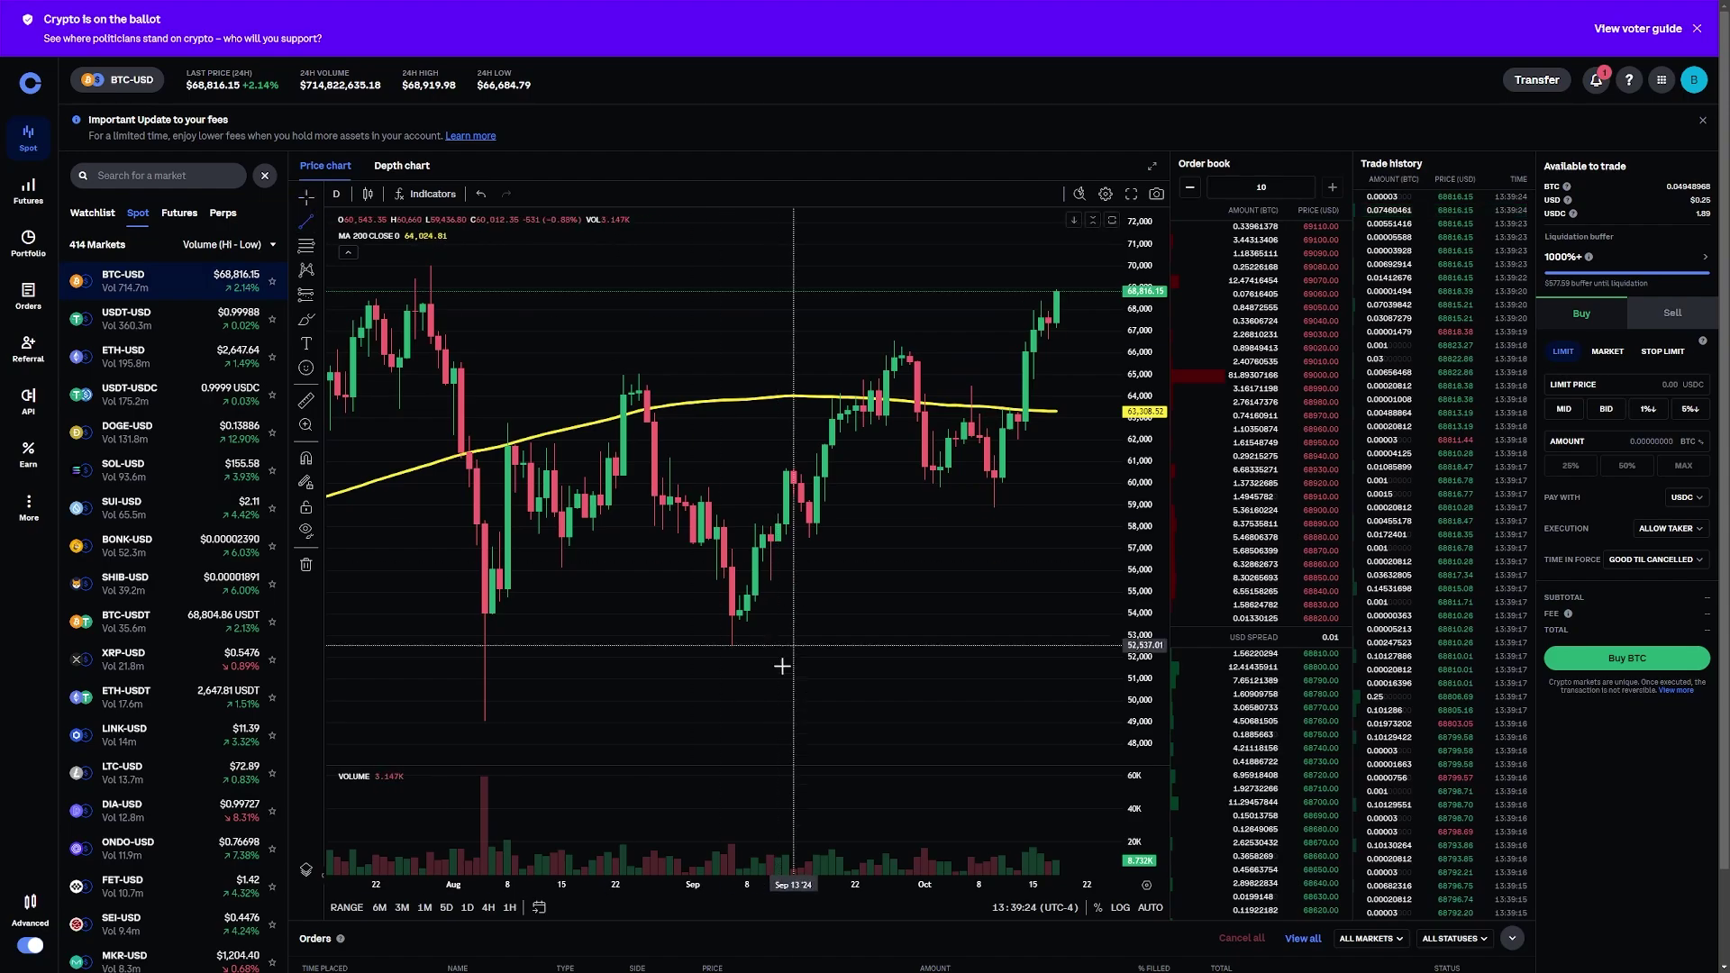
pyautogui.click(485, 724)
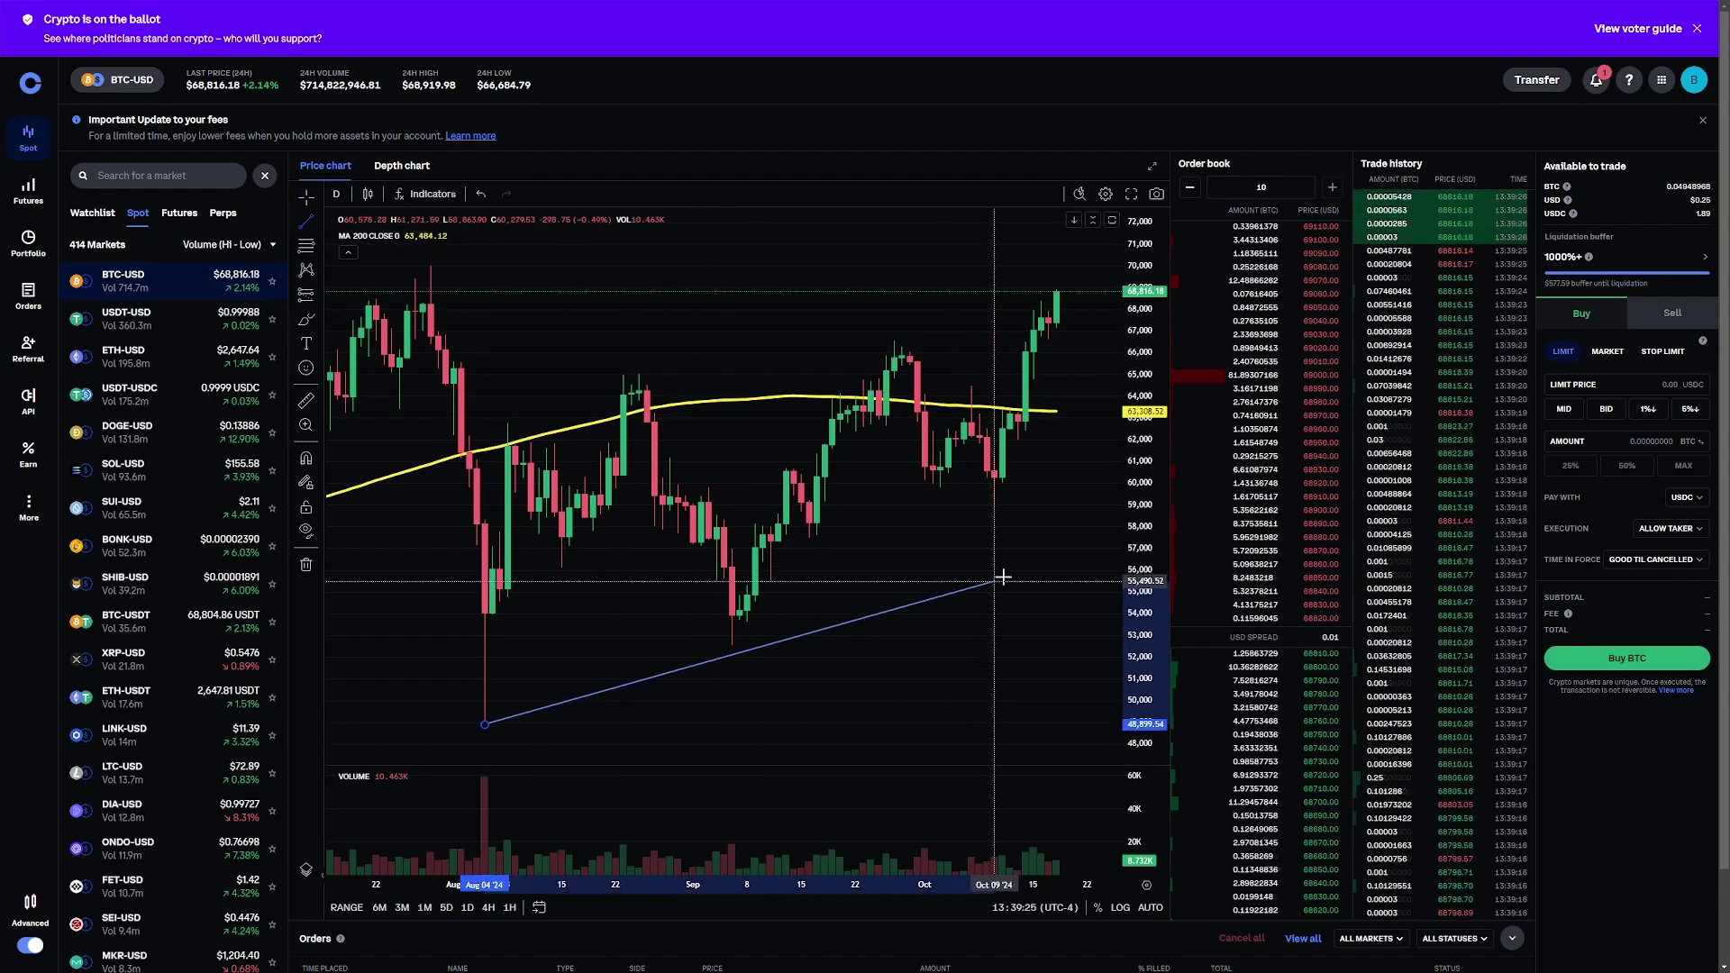
pyautogui.click(1095, 526)
# - Draw a second trend line along the July highs near 70,000
pyautogui.click(308, 221)
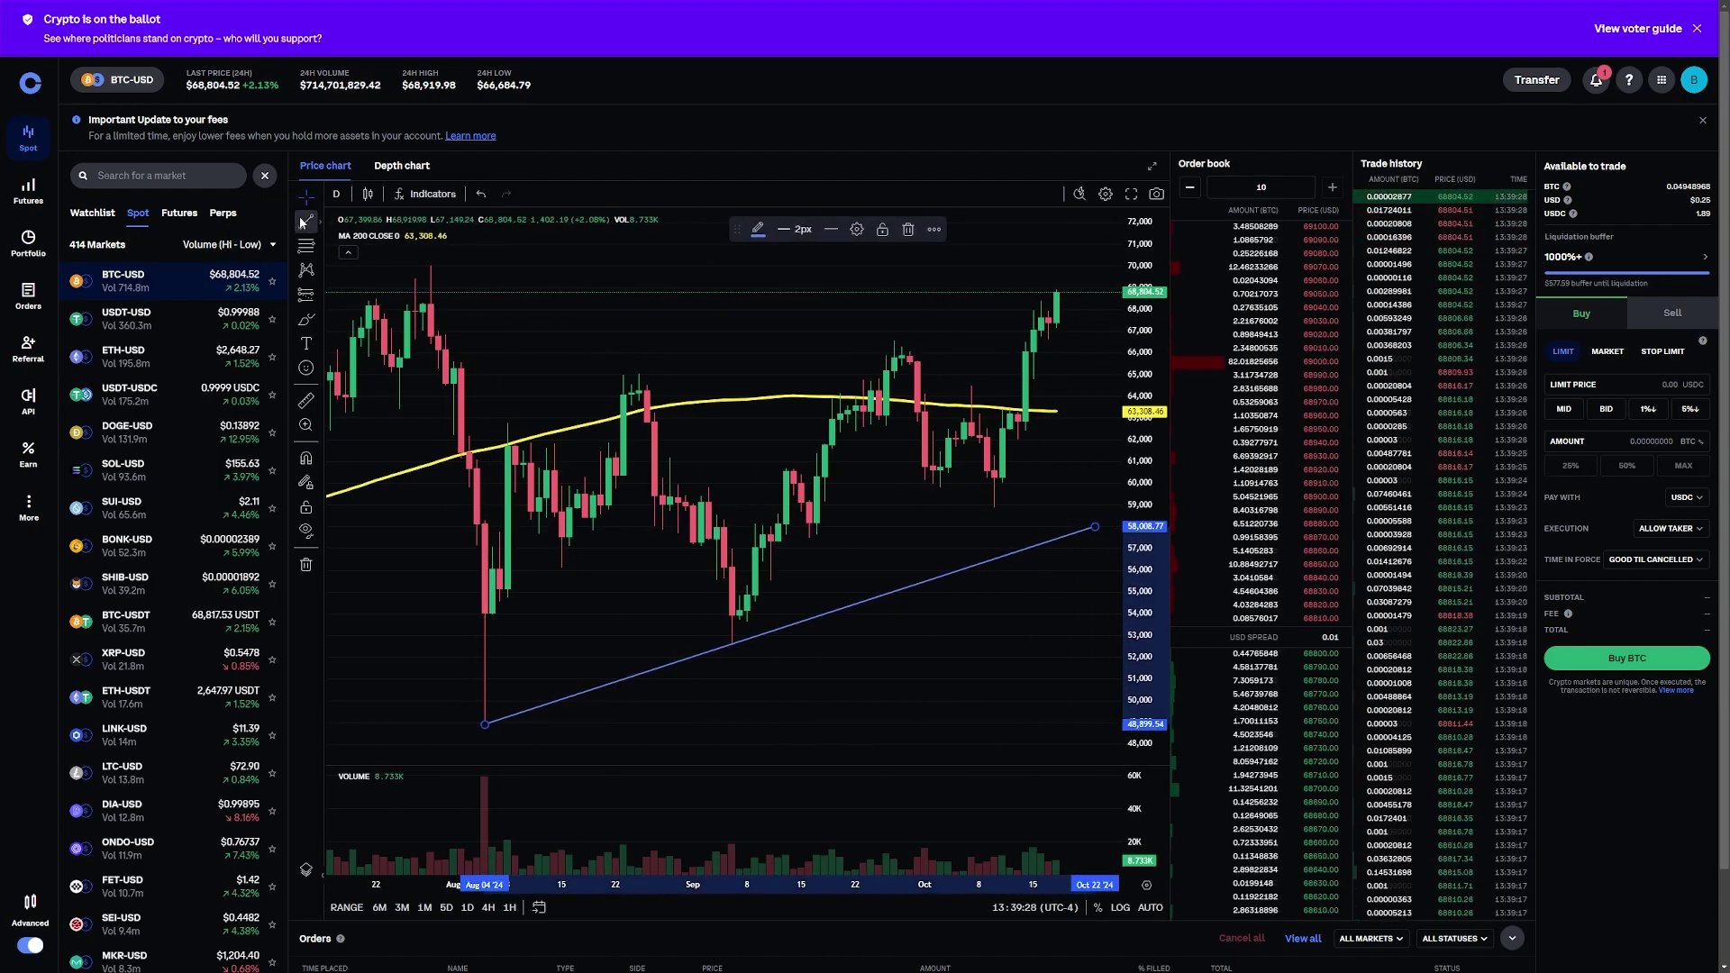
pyautogui.click(423, 264)
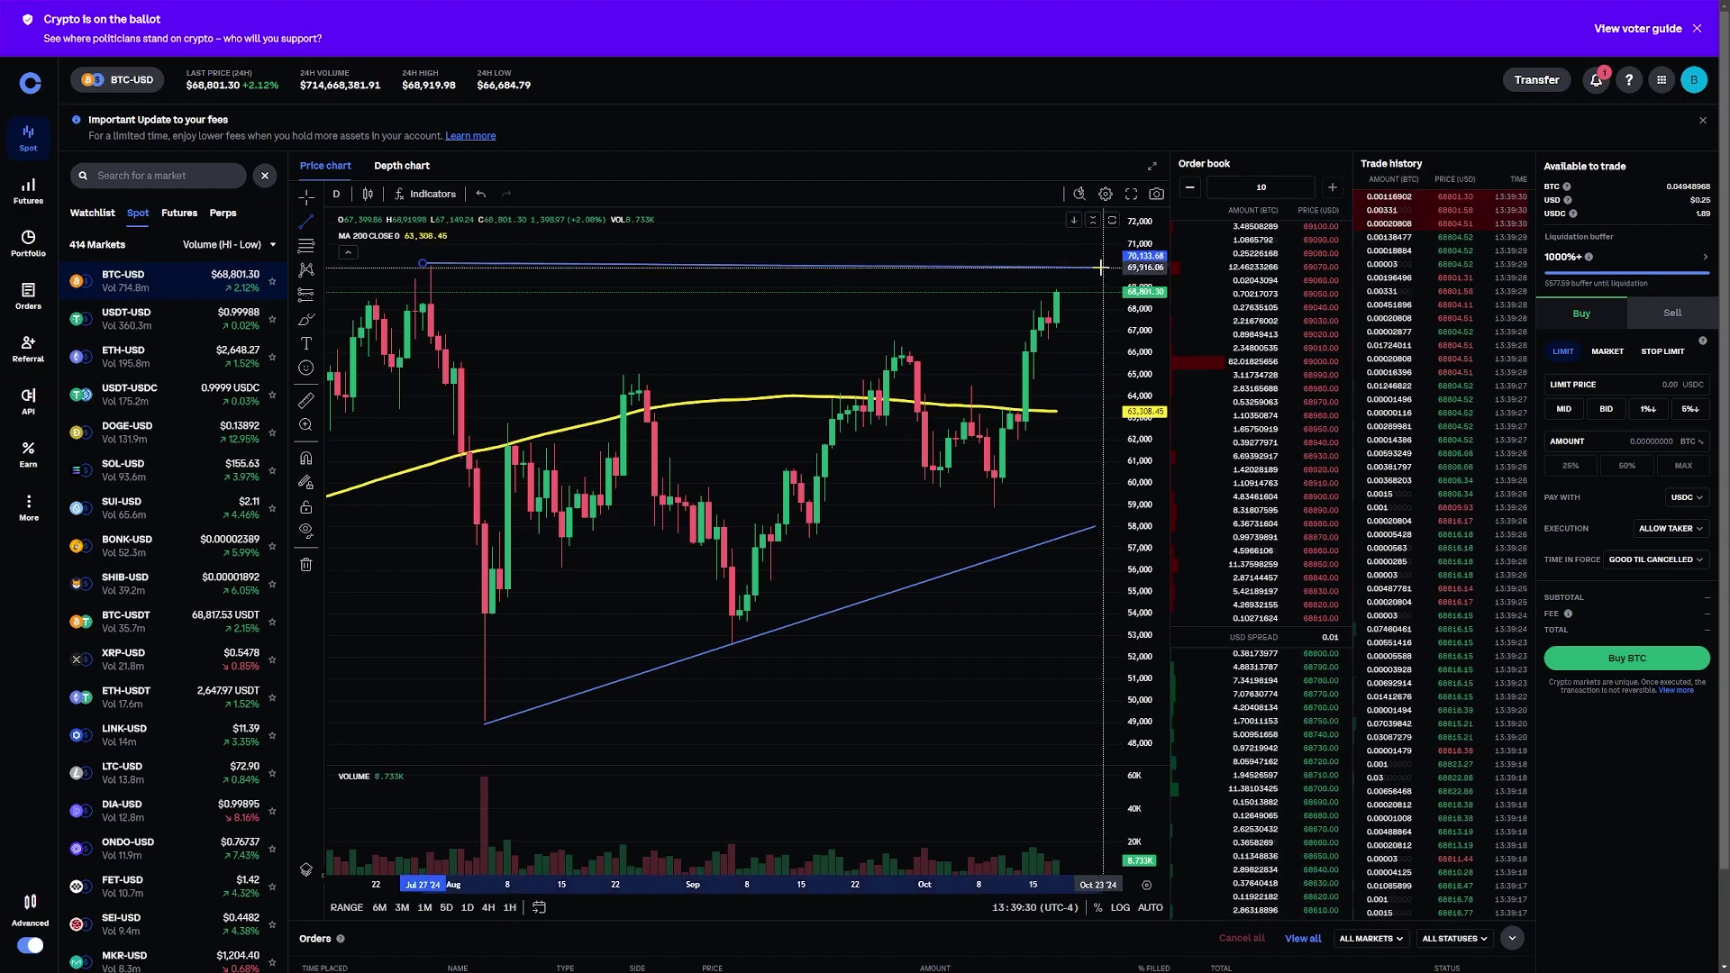
pyautogui.click(1113, 265)
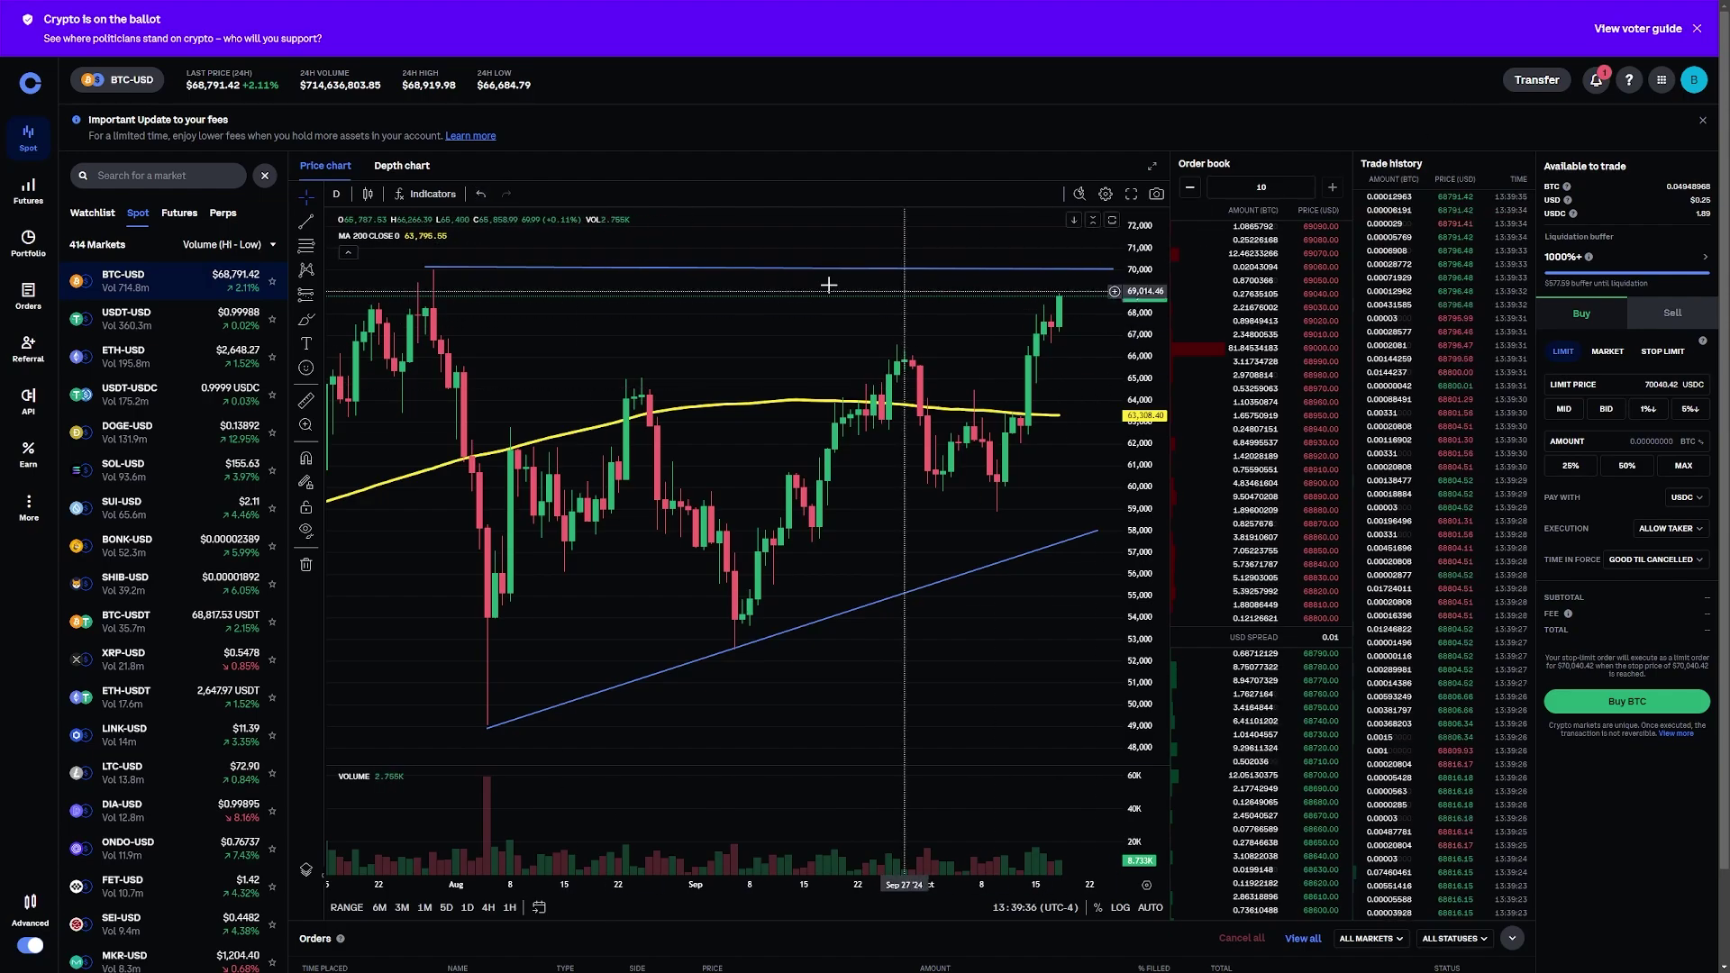
pyautogui.moveTo(917, 330); pyautogui.dragTo(934, 334)
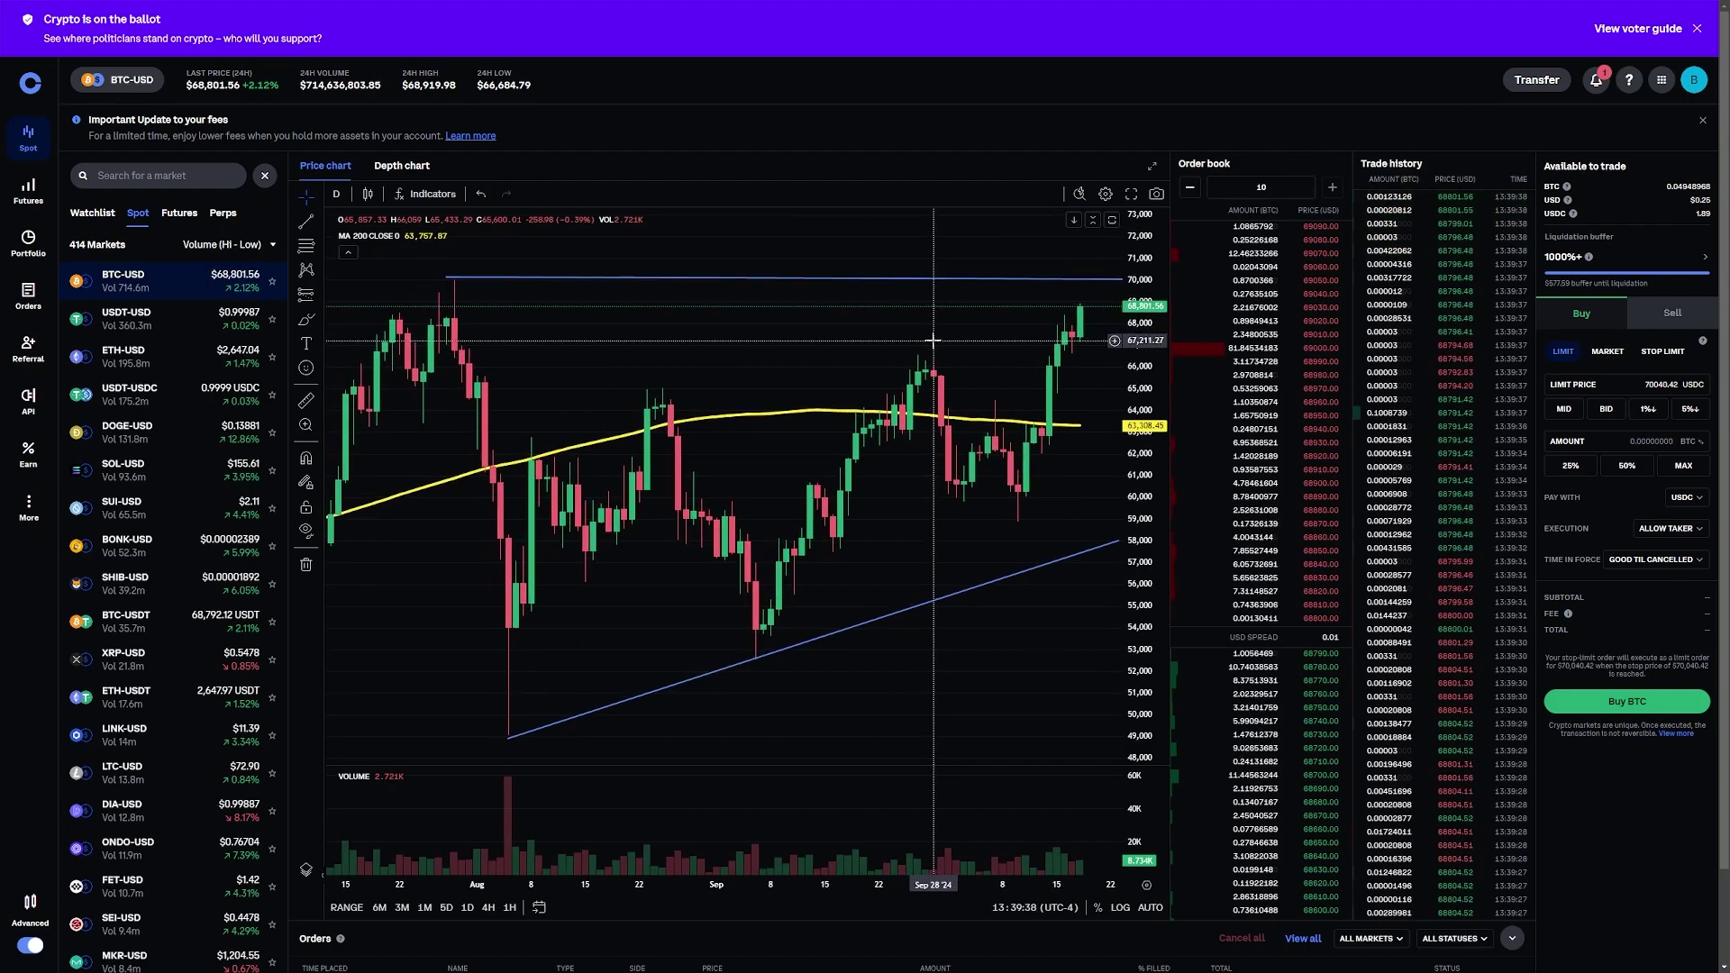